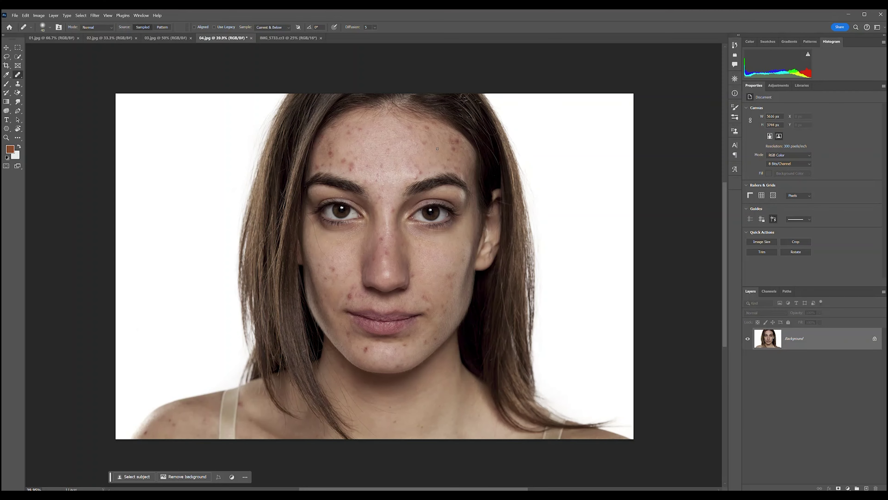
Choose the Healing Brush from the healing tools group
{"action": "scroll", "coordinate": [437, 149], "scroll_direction": "up", "scroll_amount": 1}
{"action": "left_click_drag", "start_coordinate": [432, 152], "coordinate": [438, 142]}
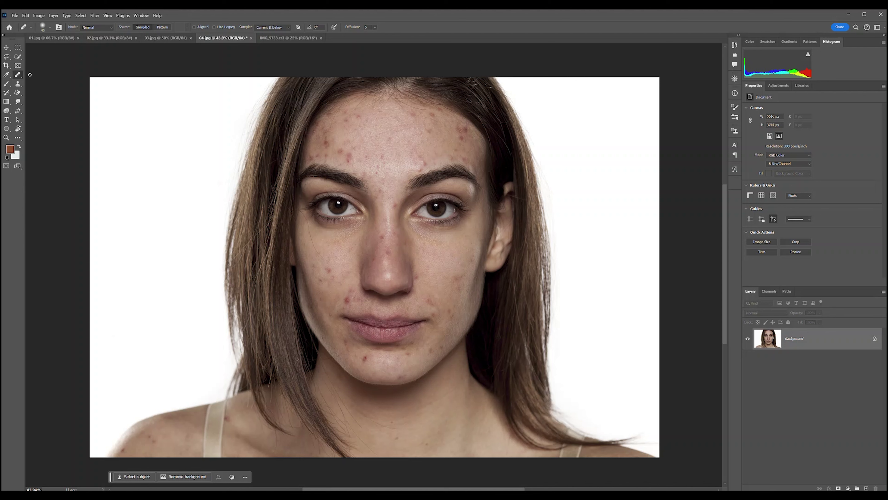
{"action": "right_click", "coordinate": [17, 74]}
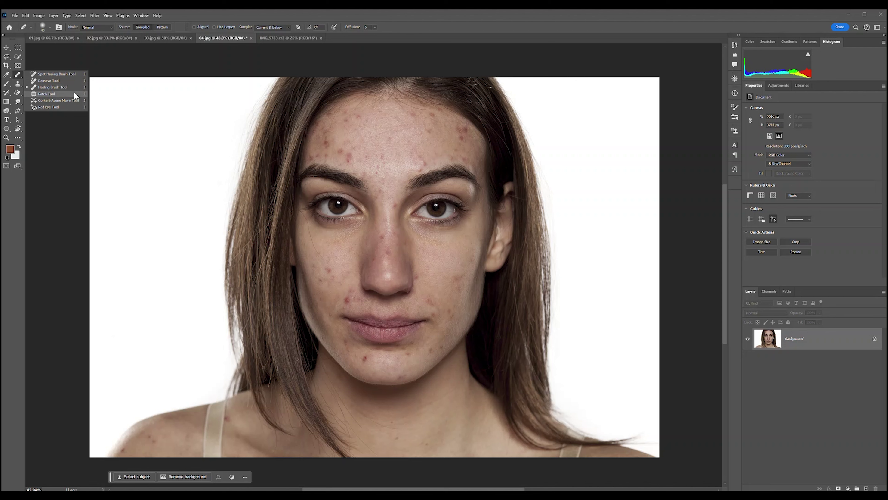
{"action": "left_click", "coordinate": [19, 79]}
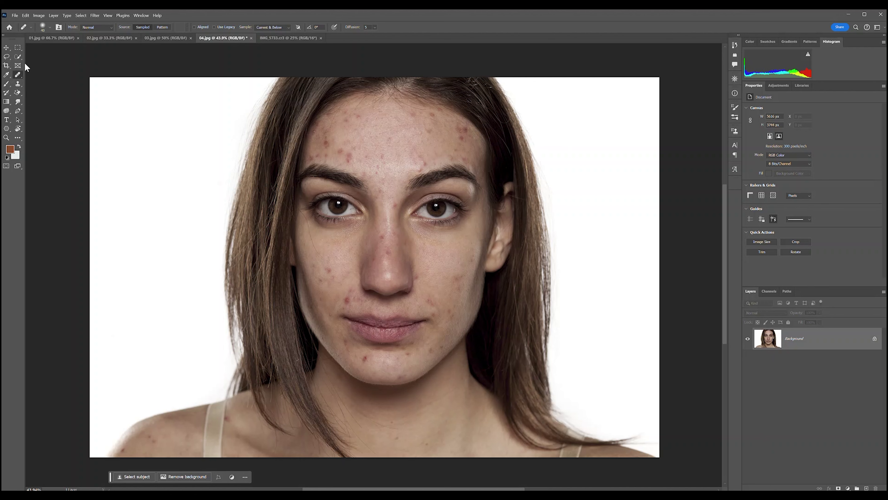
{"action": "right_click", "coordinate": [18, 75]}
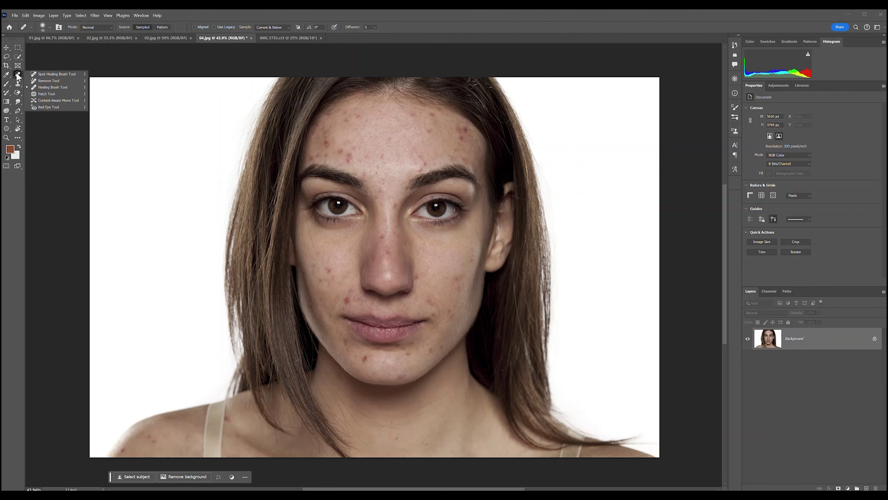
{"action": "left_click", "coordinate": [55, 88]}
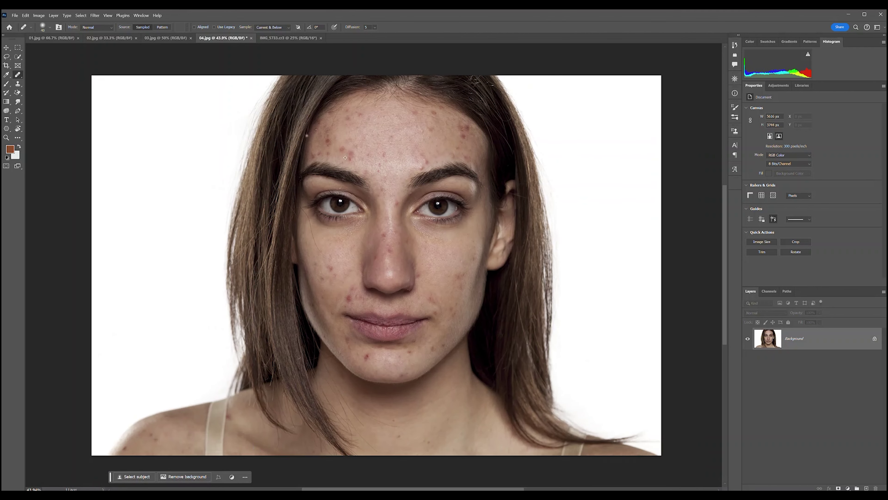
Set the Healing Brush Sample to Current & Below and add an empty Layer 1
{"action": "mouse_move", "coordinate": [389, 194]}
{"action": "left_mouse_down"}
{"action": "mouse_move", "coordinate": [325, 192]}
{"action": "mouse_move", "coordinate": [362, 188]}
{"action": "left_mouse_up"}
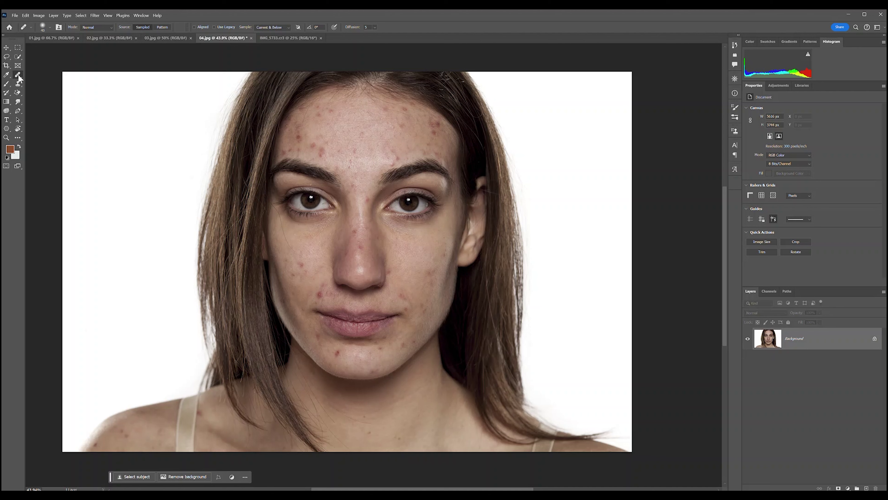
{"action": "left_click", "coordinate": [17, 84]}
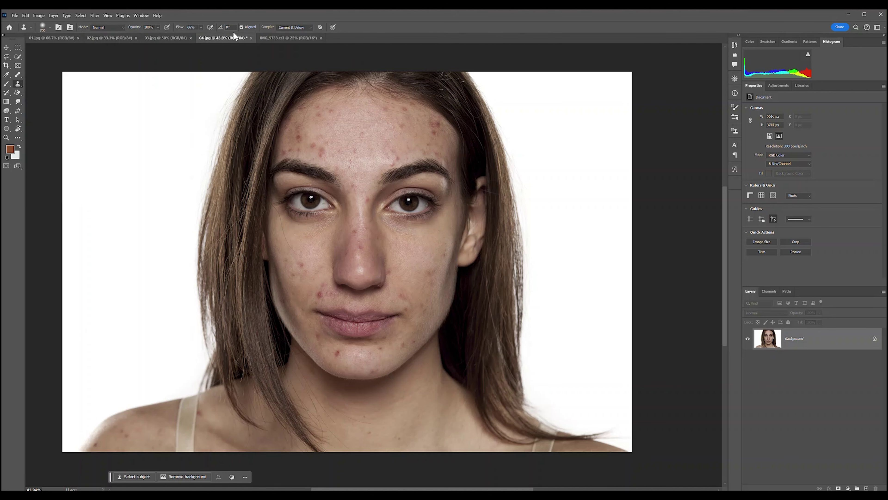
{"action": "left_click", "coordinate": [19, 75]}
{"action": "left_click", "coordinate": [283, 27]}
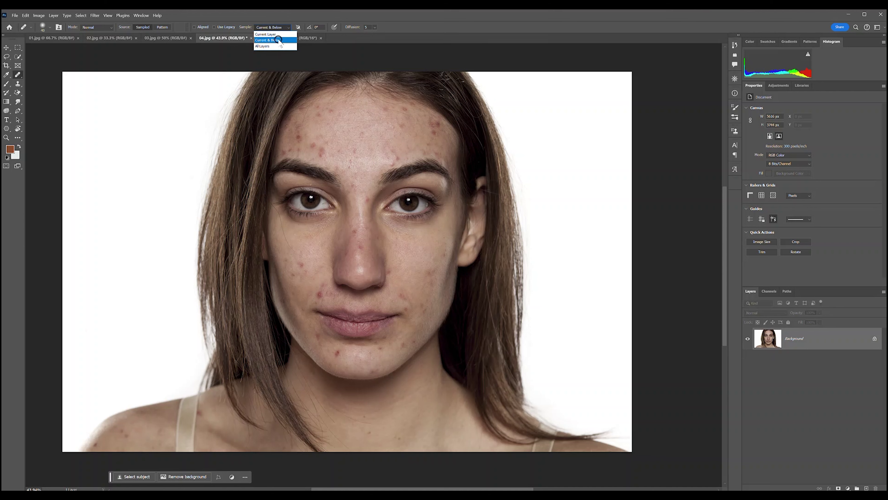
{"action": "left_click", "coordinate": [278, 41]}
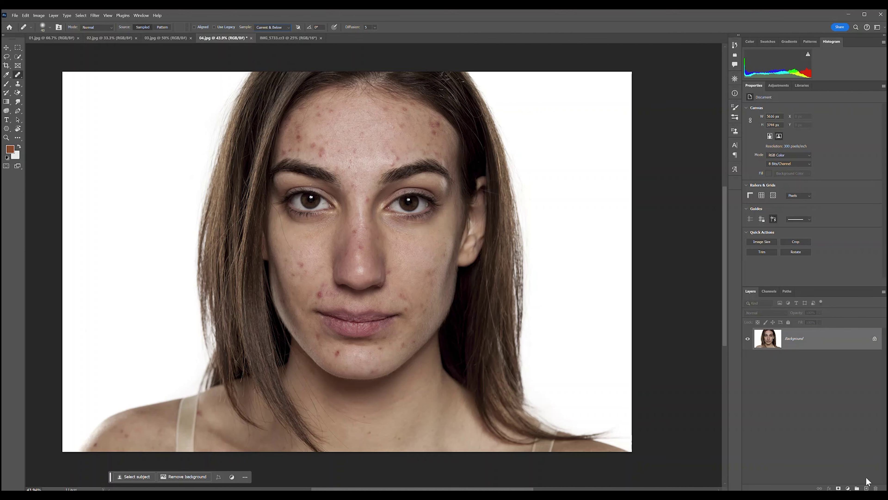
{"action": "left_click", "coordinate": [866, 487]}
Zoom in on the eyes and forehead and pick Clone Stamp at 900 px
{"action": "scroll", "coordinate": [415, 266], "scroll_direction": "up", "scroll_amount": 3}
{"action": "mouse_move", "coordinate": [391, 202]}
{"action": "left_mouse_down"}
{"action": "mouse_move", "coordinate": [502, 377]}
{"action": "mouse_move", "coordinate": [453, 361]}
{"action": "left_mouse_up"}
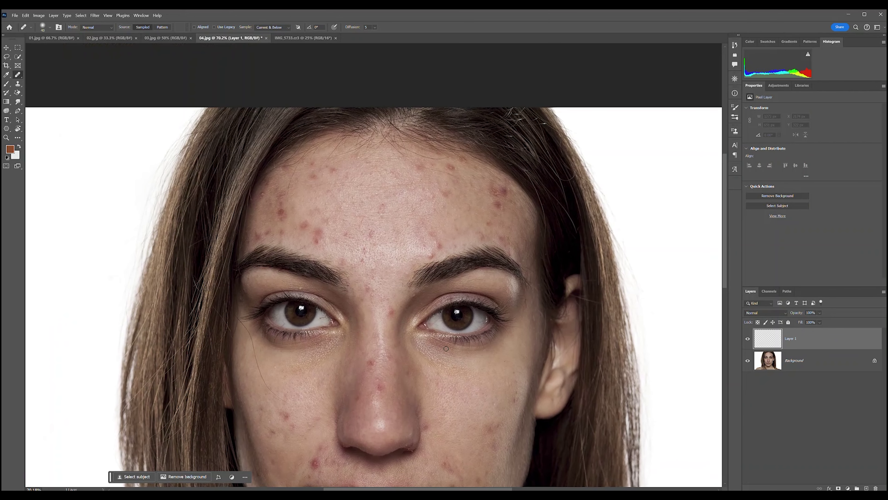
{"action": "scroll", "coordinate": [453, 361], "scroll_direction": "up", "scroll_amount": 2}
{"action": "scroll", "coordinate": [420, 315], "scroll_direction": "down", "scroll_amount": 1}
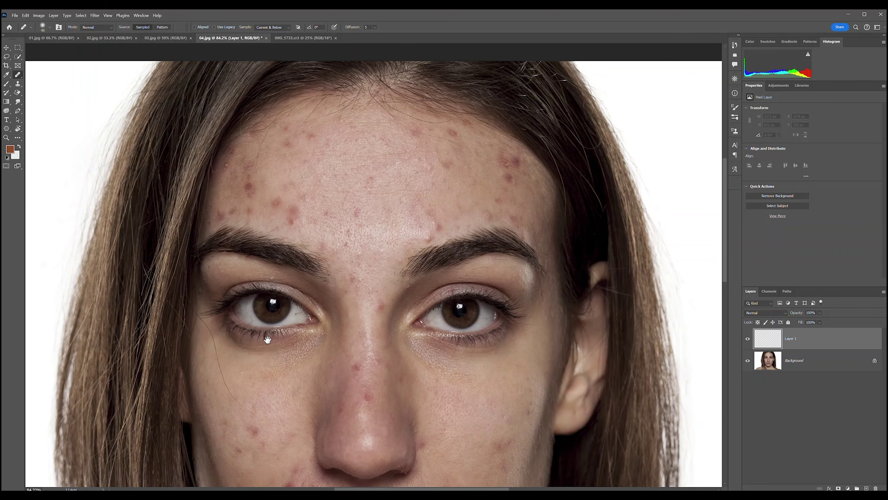
{"action": "left_click_drag", "start_coordinate": [268, 339], "coordinate": [276, 348]}
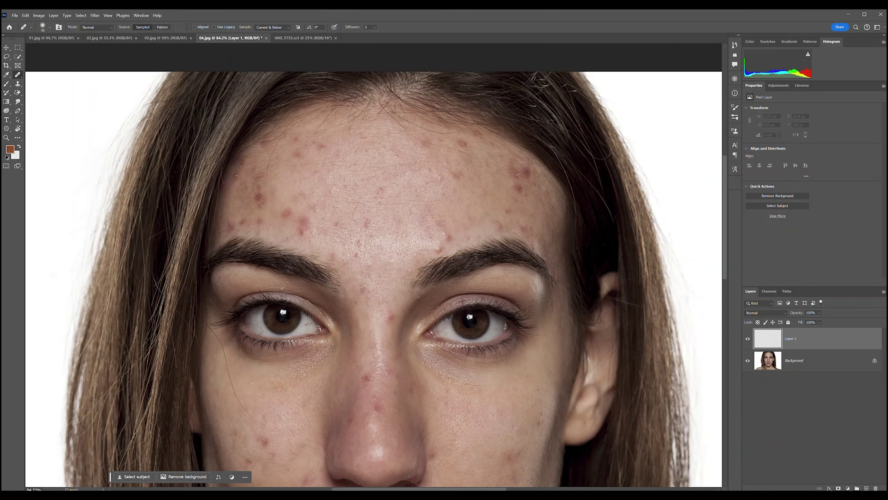
{"action": "left_click", "coordinate": [19, 84]}
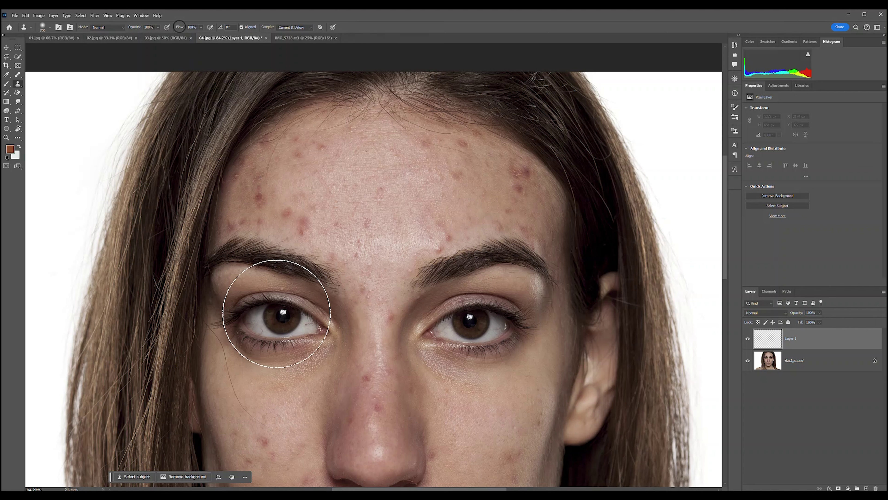
{"action": "key", "text": "bracketright"}
{"action": "key", "text": "bracketright"}
At 600 px, clone the left eye onto the forehead, then hide Layer 1
{"action": "left_click", "coordinate": [270, 319], "text": "alt"}
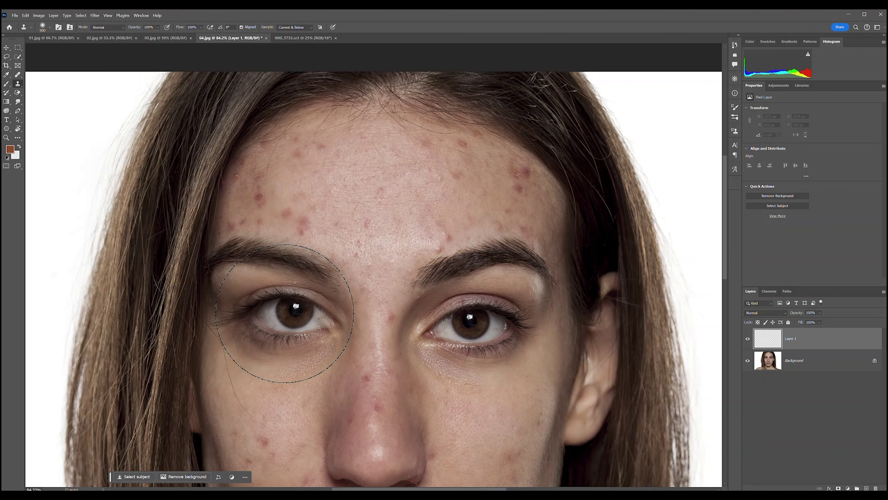
{"action": "key", "text": "bracketleft"}
{"action": "key", "text": "bracketleft"}
{"action": "key", "text": "bracketleft"}
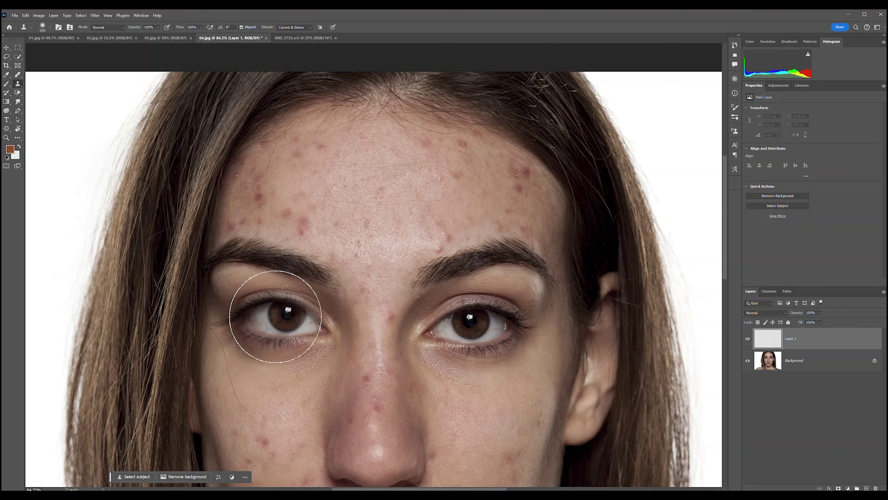
{"action": "left_click", "coordinate": [275, 316], "text": "alt"}
{"action": "left_click_drag", "start_coordinate": [366, 158], "coordinate": [367, 191]}
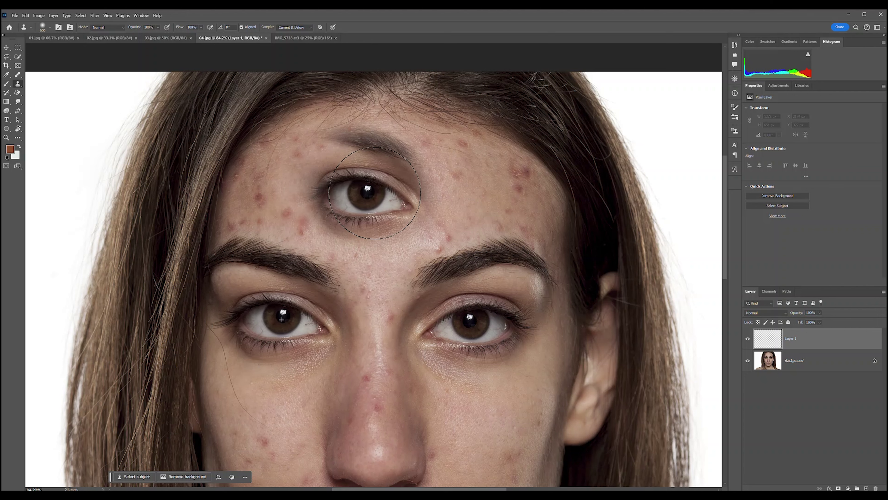
{"action": "mouse_move", "coordinate": [367, 191]}
{"action": "left_mouse_down"}
{"action": "mouse_move", "coordinate": [367, 182]}
{"action": "mouse_move", "coordinate": [351, 192]}
{"action": "left_mouse_up"}
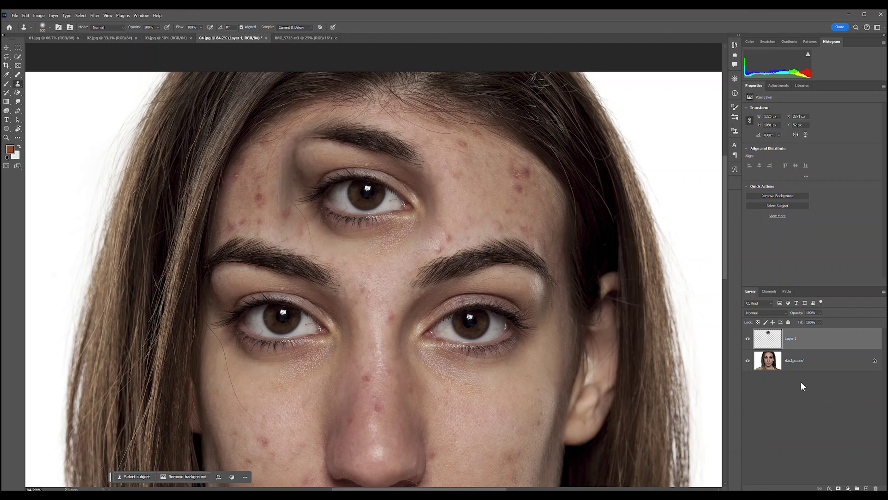
{"action": "left_click", "coordinate": [750, 337]}
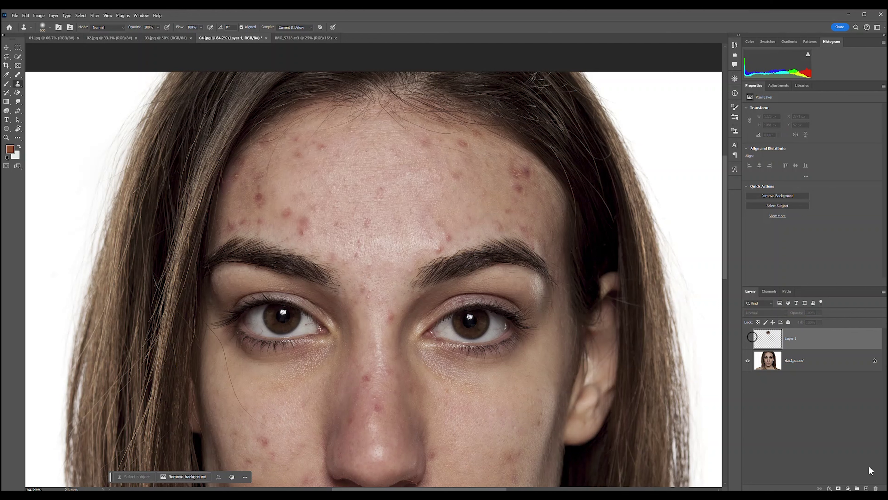
On a new Layer 2, heal a copy of the left eye onto the forehead at 500 px
{"action": "left_click", "coordinate": [868, 487]}
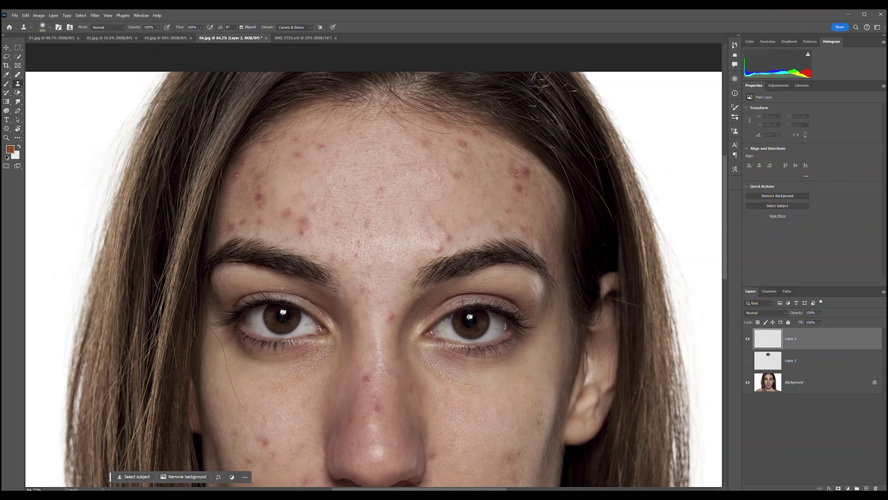
{"action": "left_click", "coordinate": [18, 74]}
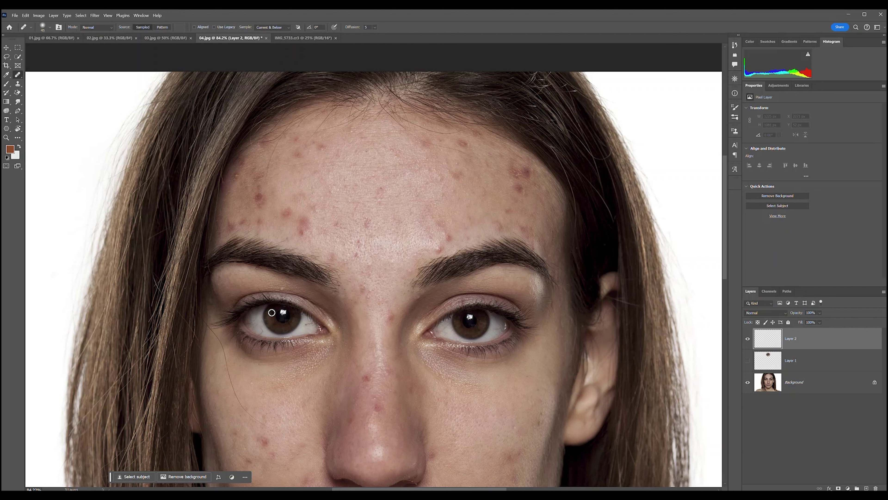
{"action": "key", "text": "bracketright"}
{"action": "key", "text": "bracketright"}
{"action": "key", "text": "bracketright"}
{"action": "key", "text": "bracketright"}
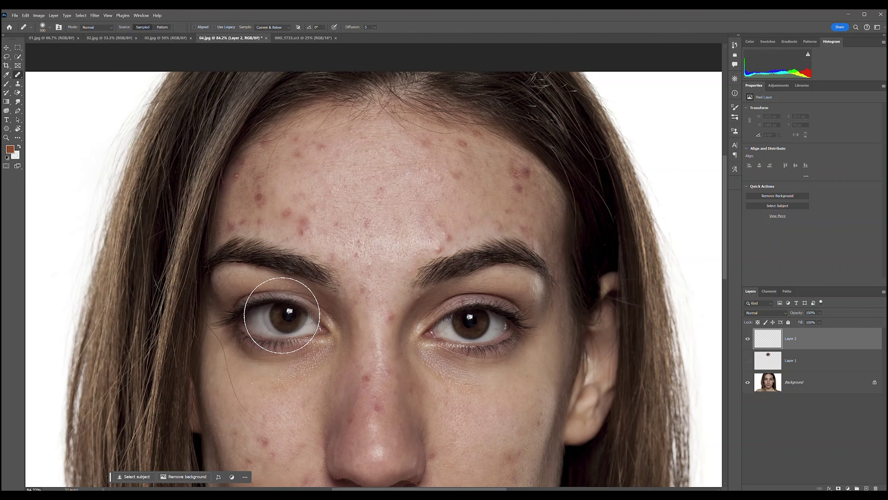
{"action": "left_click", "coordinate": [277, 317], "text": "alt"}
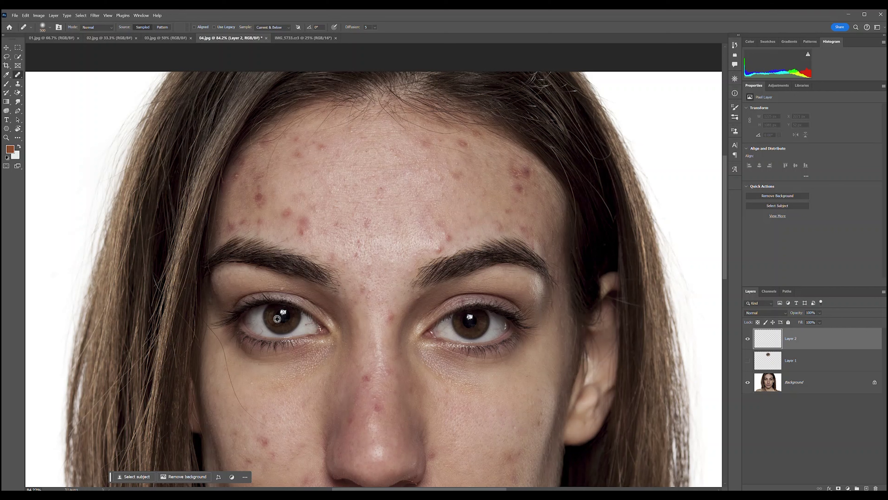
{"action": "left_click", "coordinate": [388, 199]}
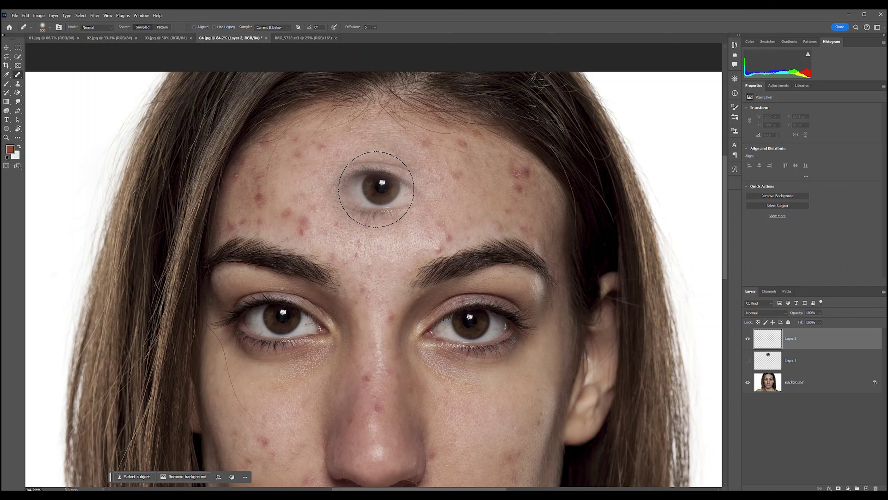
{"action": "mouse_move", "coordinate": [388, 200]}
{"action": "left_mouse_down"}
{"action": "mouse_move", "coordinate": [345, 182]}
{"action": "mouse_move", "coordinate": [410, 193]}
{"action": "left_mouse_up"}
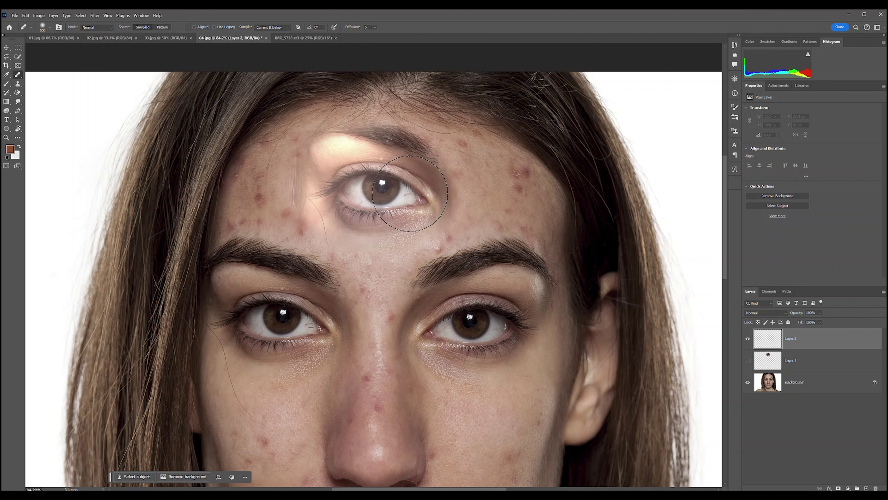
Hide Layer 2, show Layer 1, and select Layer 1 with the Move tool
{"action": "left_click", "coordinate": [748, 339]}
{"action": "left_click", "coordinate": [748, 361]}
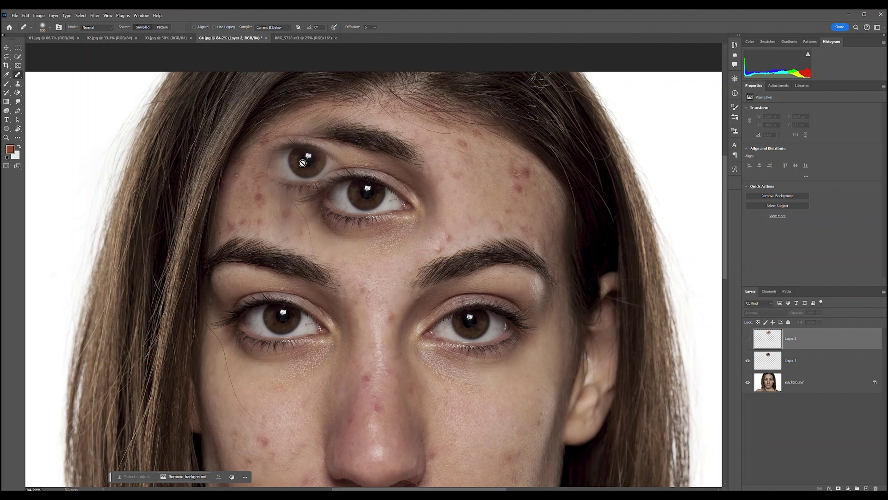
{"action": "key", "text": "v"}
{"action": "left_click", "coordinate": [841, 354]}
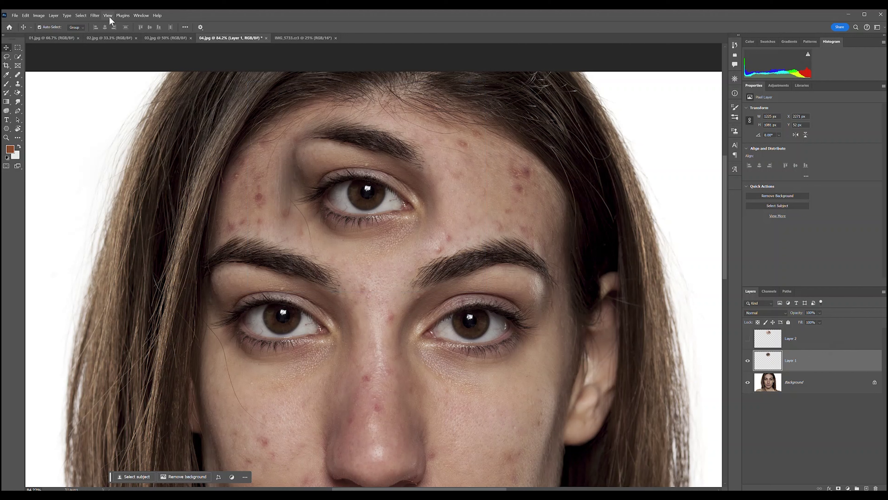
Turn off View Extras and compare the two eye layers by toggling their visibility
{"action": "left_click", "coordinate": [108, 16]}
{"action": "left_click", "coordinate": [126, 146]}
{"action": "left_click", "coordinate": [793, 366]}
{"action": "left_click", "coordinate": [747, 360]}
{"action": "left_click", "coordinate": [748, 338]}
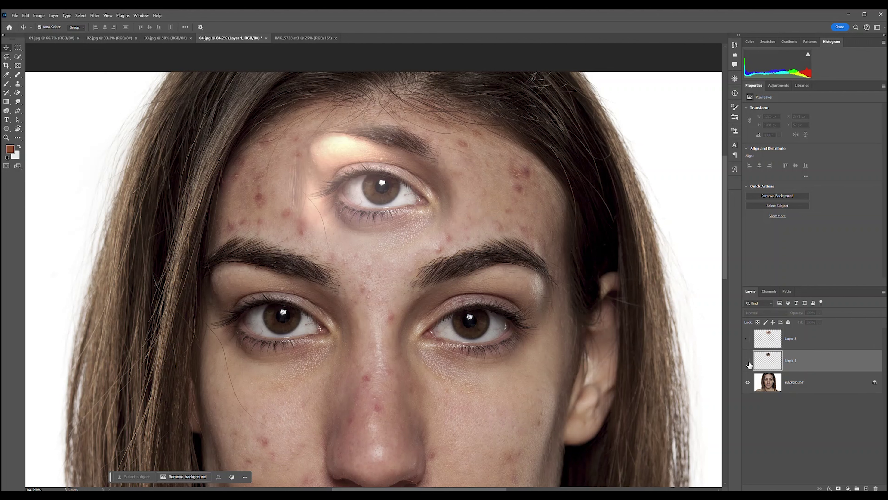
{"action": "left_click", "coordinate": [747, 339]}
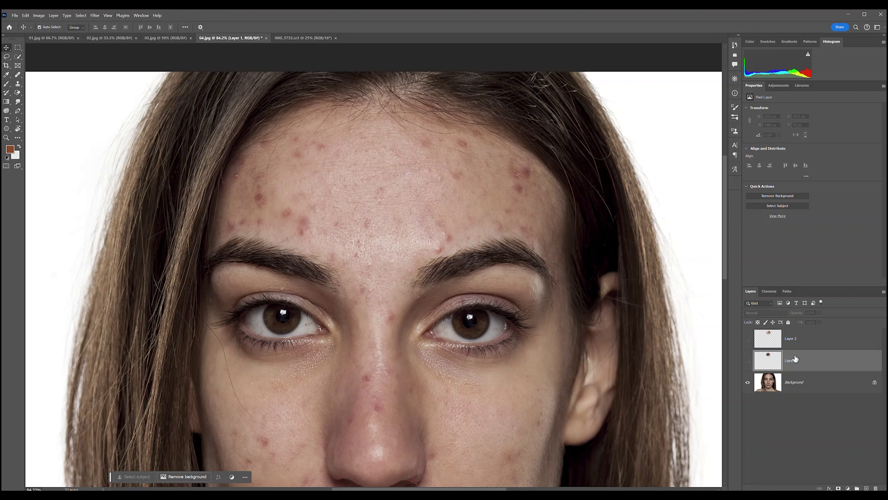
Delete Layer 1 and Layer 2, add a fresh empty layer, and pick the Healing Brush
{"action": "left_click", "coordinate": [790, 341]}
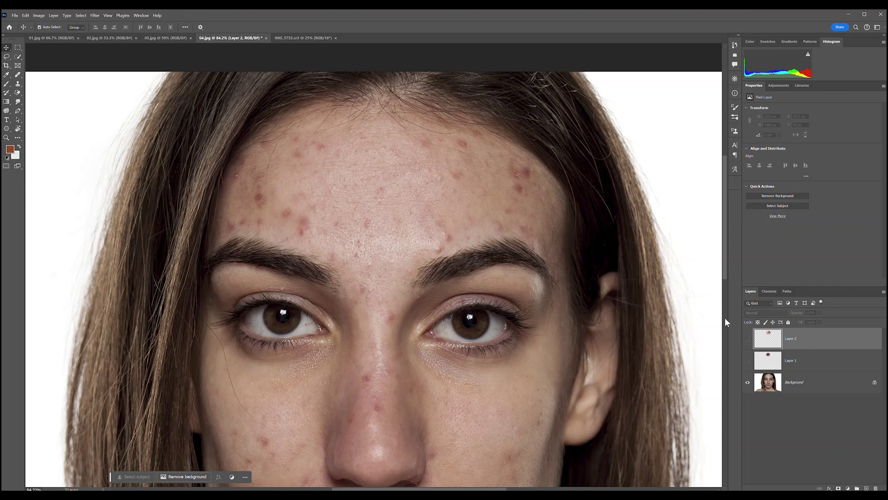
{"action": "left_click", "coordinate": [791, 361], "text": "shift"}
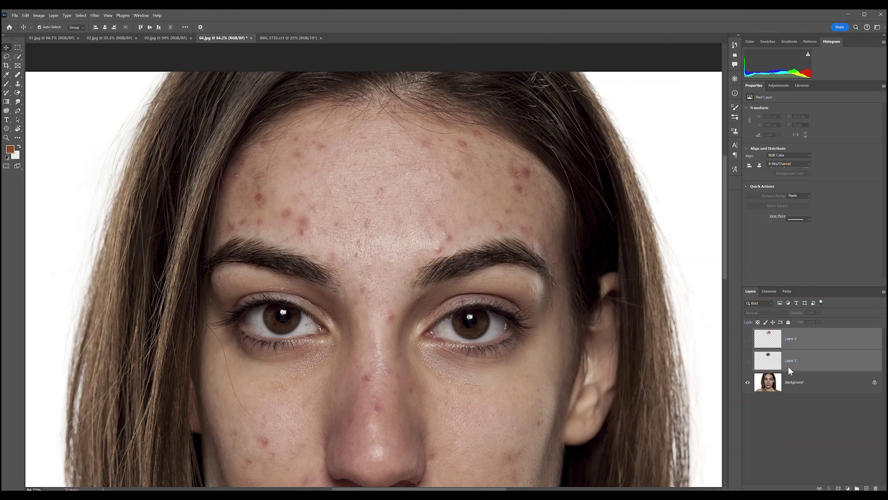
{"action": "key", "text": "Delete"}
{"action": "left_click", "coordinate": [866, 487]}
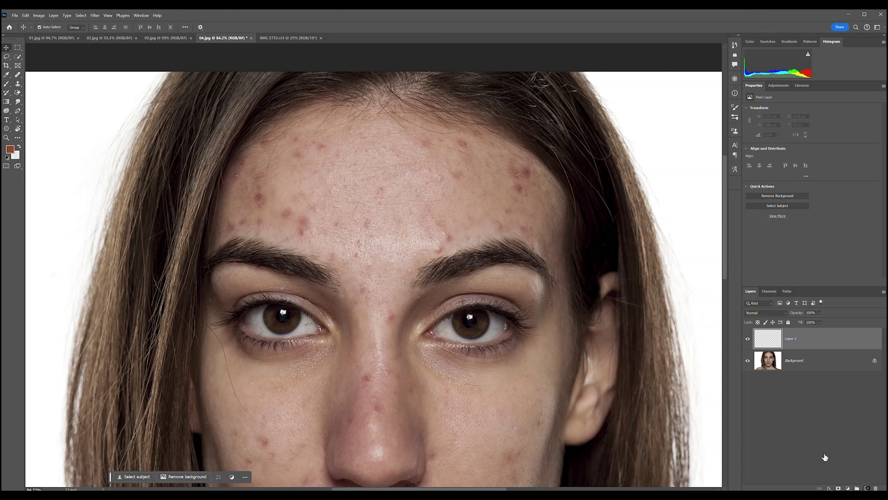
{"action": "left_click", "coordinate": [17, 75]}
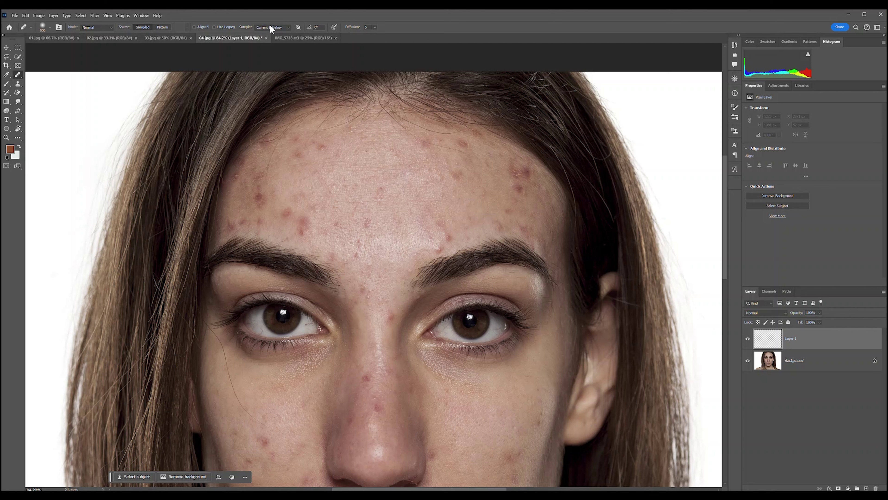
Zoom into the forehead hairline and shrink the healing brush to 60 px
{"action": "scroll", "coordinate": [432, 140], "scroll_direction": "up", "scroll_amount": 3}
{"action": "scroll", "coordinate": [433, 140], "scroll_direction": "up", "scroll_amount": 3}
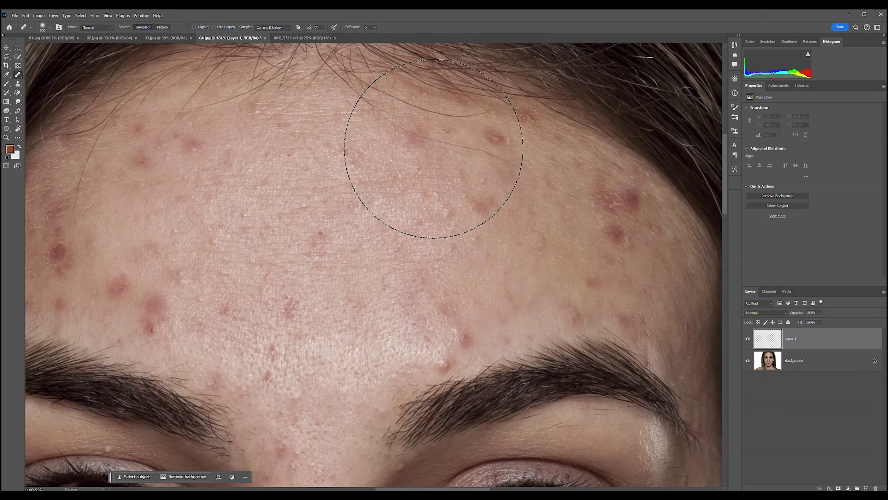
{"action": "scroll", "coordinate": [434, 148], "scroll_direction": "up", "scroll_amount": 2}
{"action": "key", "text": "bracketleft"}
{"action": "key", "text": "bracketleft"}
{"action": "key", "text": "bracketleft"}
{"action": "key", "text": "bracketleft"}
{"action": "key", "text": "bracketleft"}
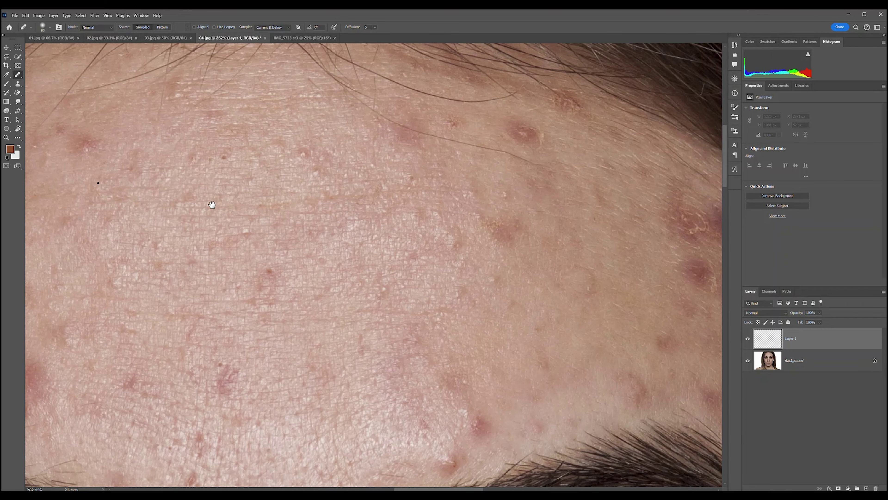
{"action": "left_click_drag", "start_coordinate": [101, 184], "coordinate": [376, 251]}
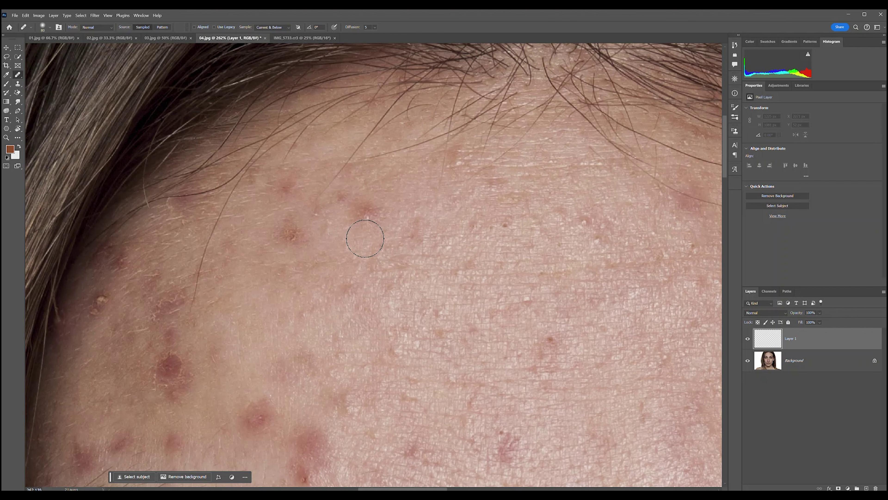
{"action": "key", "text": "bracketleft"}
{"action": "key", "text": "bracketleft"}
{"action": "right_click", "coordinate": [355, 236]}
{"action": "key", "text": "Return"}
Shrink the healing brush to 50 px and lower its hardness to 30%
{"action": "scroll", "coordinate": [369, 202], "scroll_direction": "up", "scroll_amount": 2}
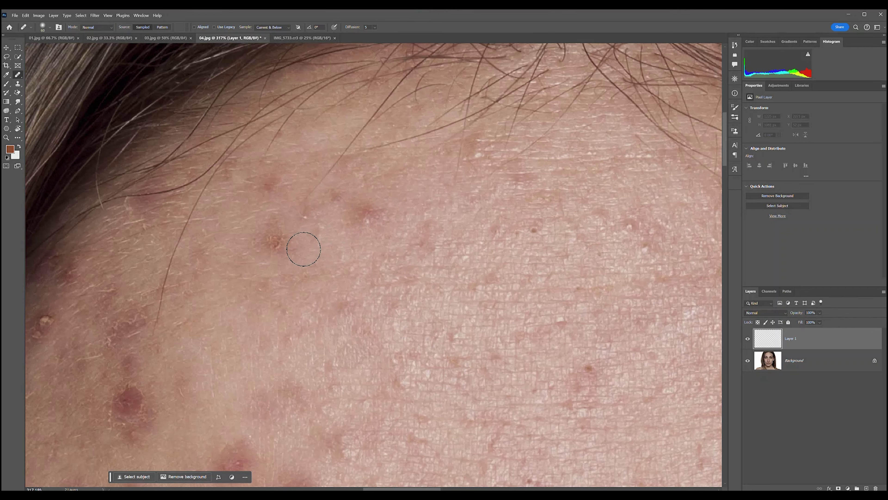
{"action": "scroll", "coordinate": [304, 249], "scroll_direction": "up", "scroll_amount": 2}
{"action": "key", "text": "bracketleft"}
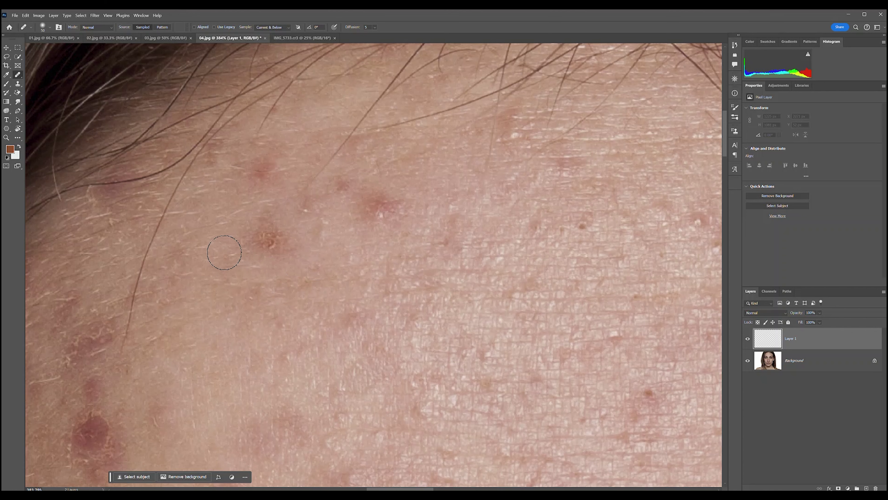
{"action": "right_click", "coordinate": [224, 252]}
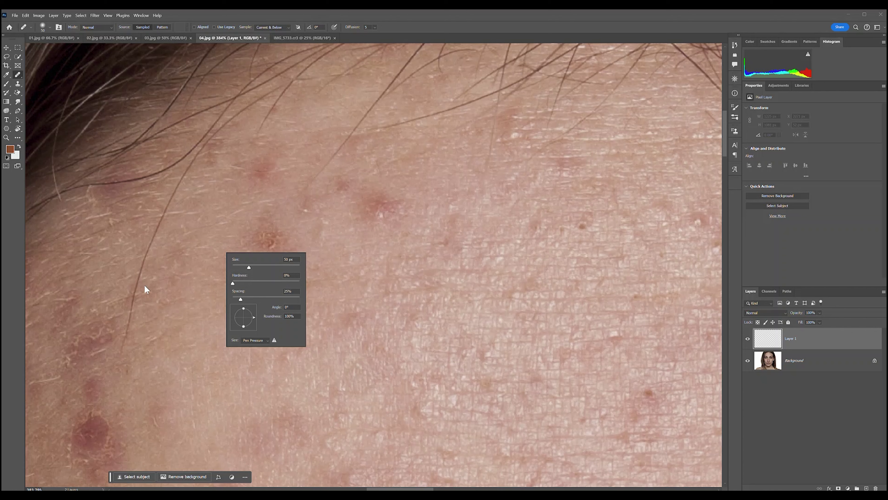
{"action": "left_click", "coordinate": [292, 276]}
{"action": "type", "text": "53"}
{"action": "left_click_drag", "start_coordinate": [257, 286], "coordinate": [253, 286]}
{"action": "key", "text": "Return"}
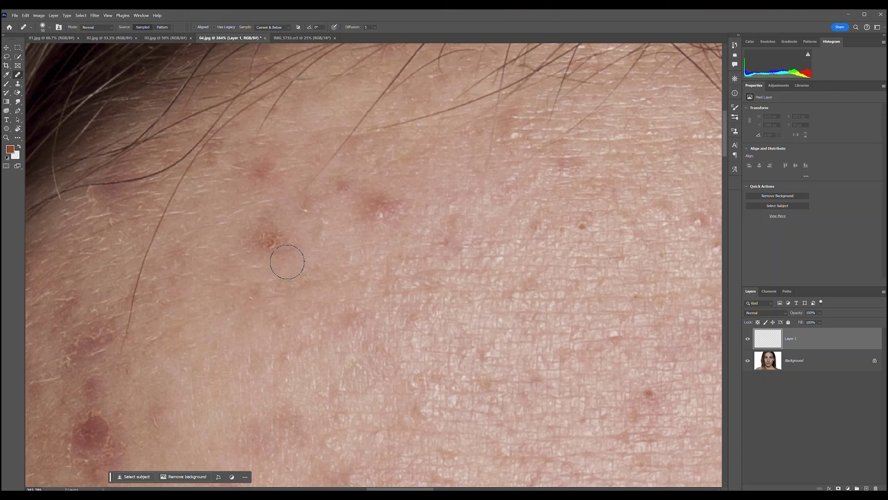
Reduce the brush to 45 px and heal the red forehead blemish
{"action": "key", "text": "bracketleft"}
{"action": "right_click", "coordinate": [233, 258]}
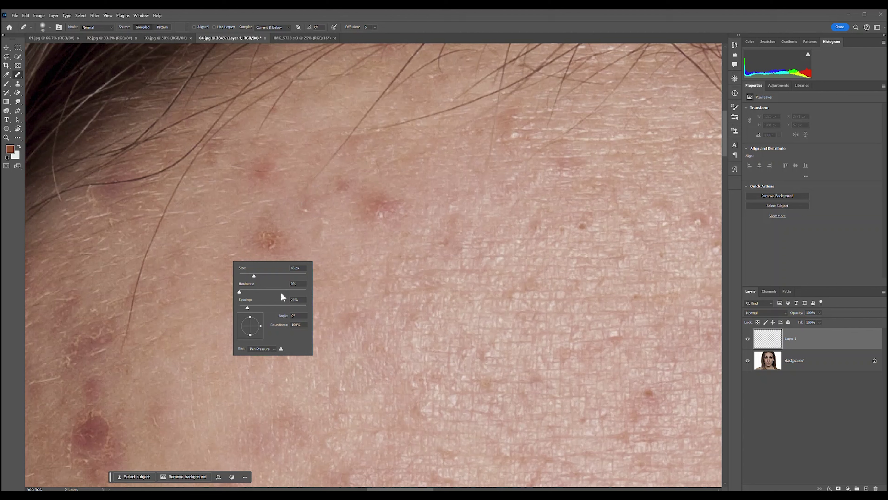
{"action": "left_click", "coordinate": [378, 12]}
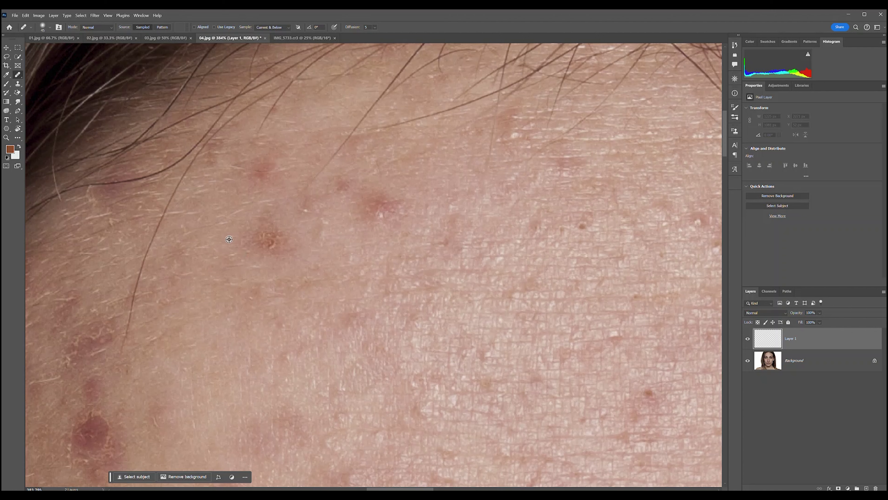
{"action": "left_click", "coordinate": [263, 238]}
Heal the red blemishes high on the forehead, finishing with a 30 px brush
{"action": "mouse_move", "coordinate": [258, 234]}
{"action": "left_mouse_down"}
{"action": "mouse_move", "coordinate": [260, 264]}
{"action": "mouse_move", "coordinate": [275, 240]}
{"action": "left_mouse_up"}
{"action": "left_click", "coordinate": [302, 244], "text": "alt"}
{"action": "mouse_move", "coordinate": [264, 232]}
{"action": "left_mouse_down"}
{"action": "mouse_move", "coordinate": [287, 232]}
{"action": "mouse_move", "coordinate": [317, 281]}
{"action": "left_mouse_up"}
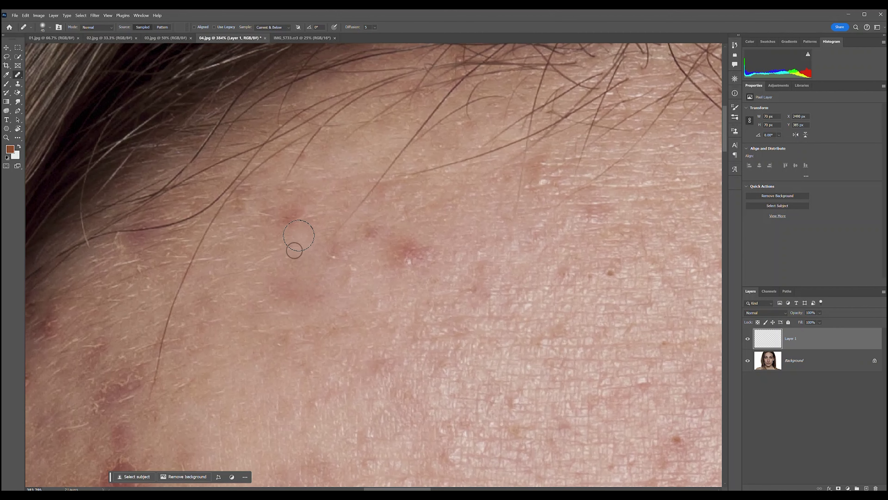
{"action": "left_click", "coordinate": [304, 237], "text": "alt"}
{"action": "left_click_drag", "start_coordinate": [288, 223], "coordinate": [291, 212]}
{"action": "key", "text": "bracketleft"}
{"action": "key", "text": "bracketleft"}
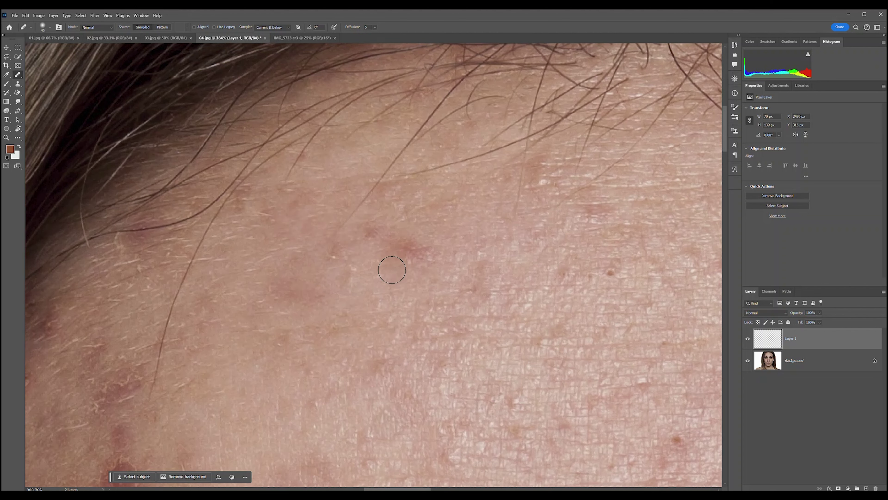
{"action": "left_click", "coordinate": [363, 257]}
At 20 px, sample clean skin and heal central forehead spots, undoing one bad stroke
{"action": "mouse_move", "coordinate": [326, 277]}
{"action": "left_mouse_down"}
{"action": "mouse_move", "coordinate": [429, 258]}
{"action": "mouse_move", "coordinate": [397, 256]}
{"action": "left_mouse_up"}
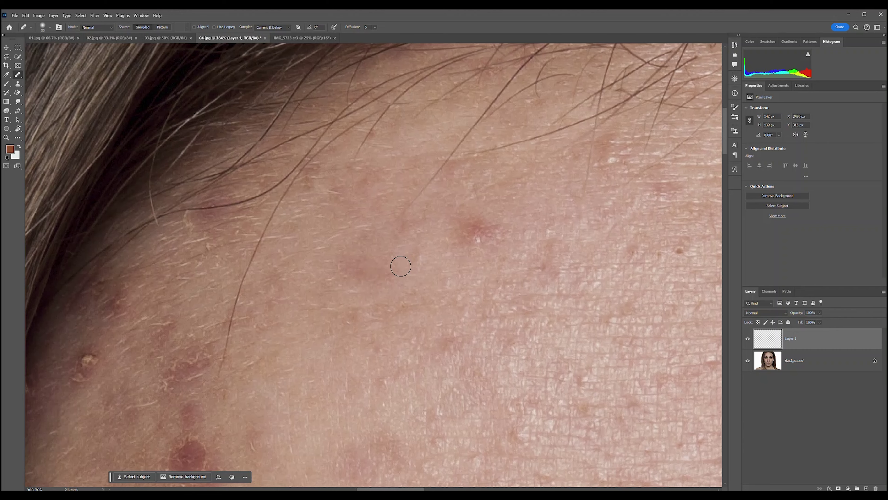
{"action": "left_click_drag", "start_coordinate": [521, 321], "coordinate": [312, 391]}
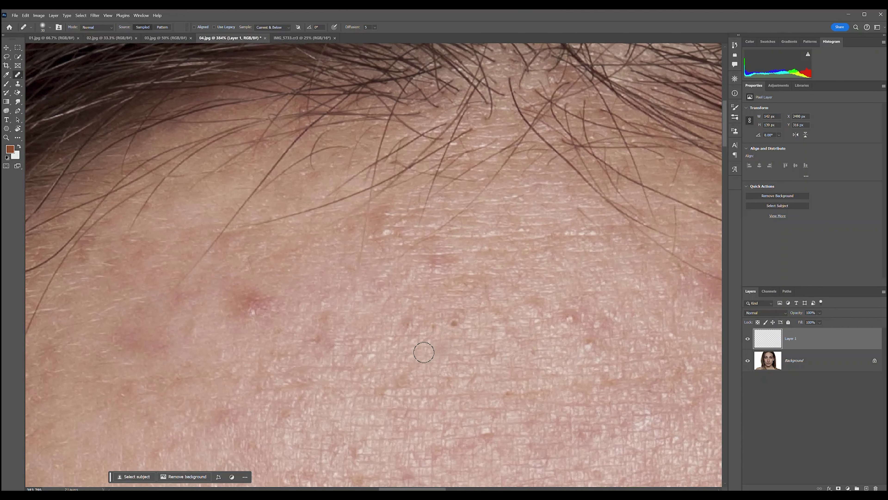
{"action": "key", "text": "bracketleft"}
{"action": "left_click", "coordinate": [231, 323], "text": "alt"}
{"action": "left_click", "coordinate": [234, 293]}
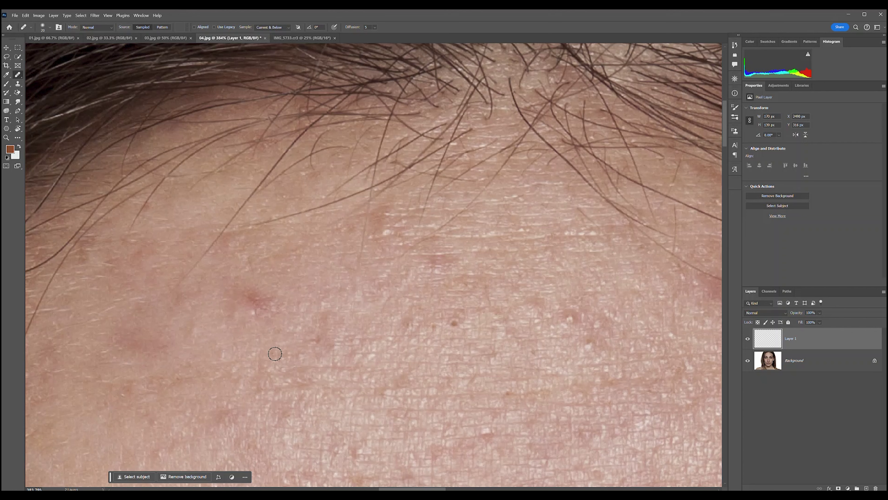
{"action": "left_click_drag", "start_coordinate": [334, 324], "coordinate": [394, 325]}
{"action": "left_click_drag", "start_coordinate": [284, 321], "coordinate": [406, 327]}
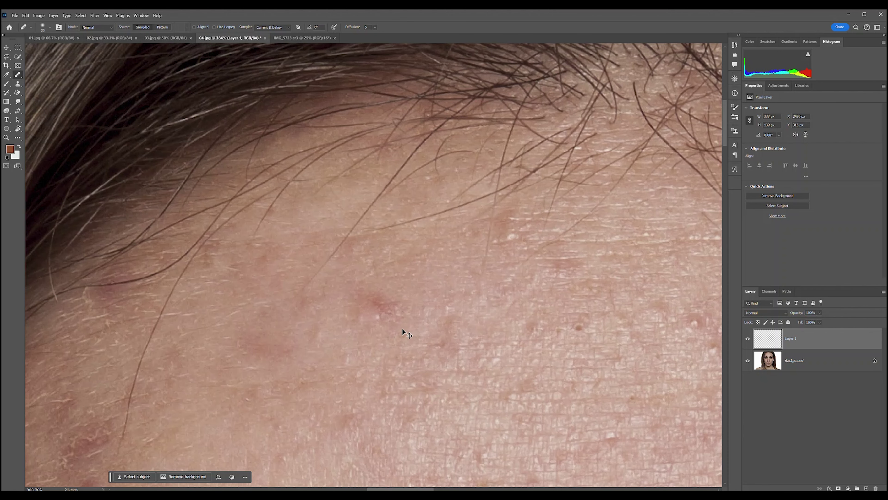
{"action": "key", "text": "ctrl+z"}
Pan across the forehead toward the temple and enlarge the brush to 50 px
{"action": "left_click_drag", "start_coordinate": [402, 328], "coordinate": [346, 345]}
{"action": "left_click_drag", "start_coordinate": [438, 329], "coordinate": [349, 301]}
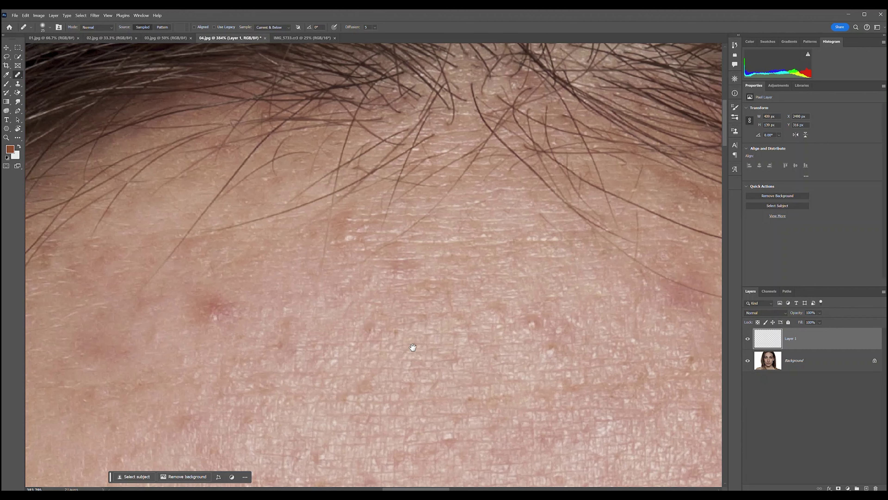
{"action": "left_click_drag", "start_coordinate": [396, 352], "coordinate": [502, 326]}
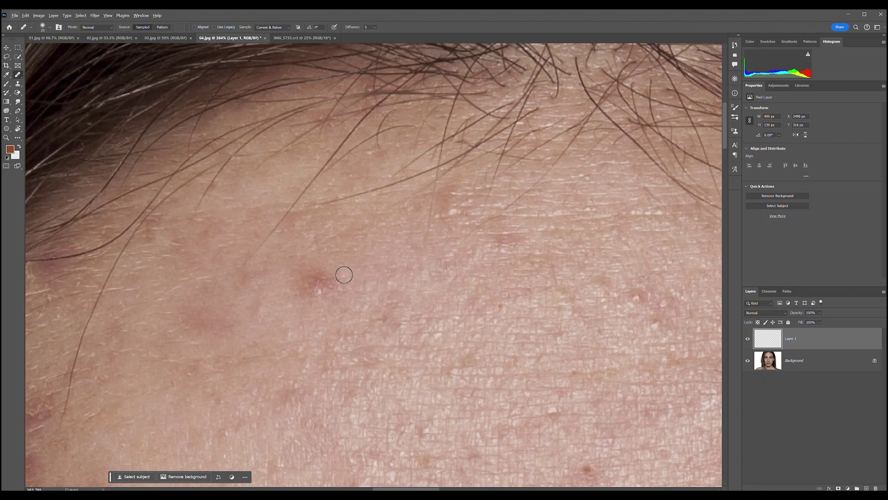
{"action": "key", "text": "bracketright"}
{"action": "key", "text": "bracketright"}
{"action": "key", "text": "bracketright"}
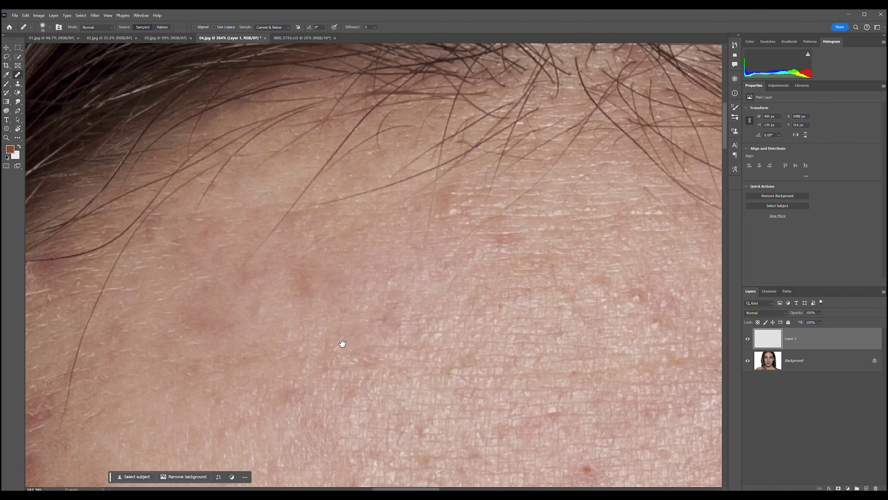
{"action": "left_click_drag", "start_coordinate": [341, 344], "coordinate": [497, 263]}
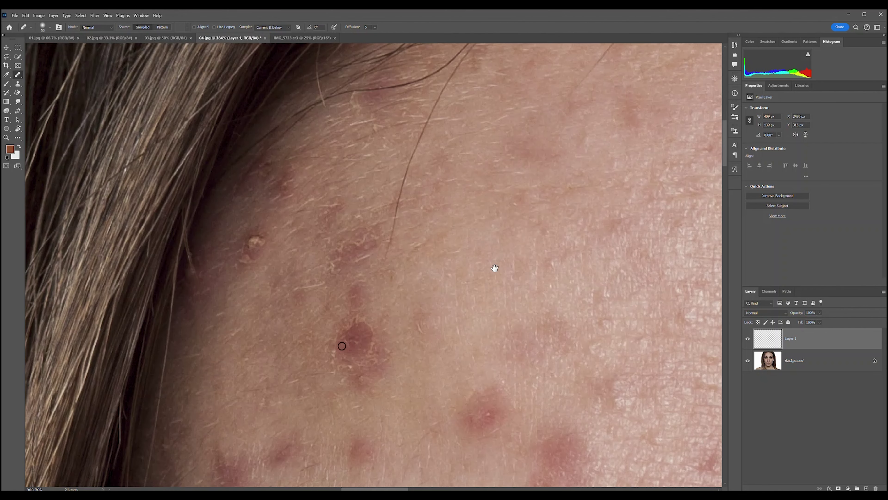
With a 30 px brush, heal the light bump, its smear, and a red blemish above the brow
{"action": "left_click", "coordinate": [247, 281]}
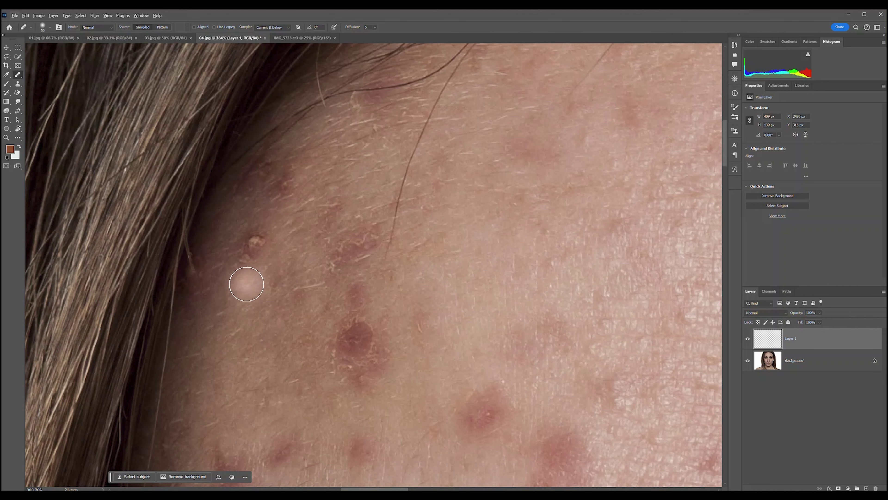
{"action": "key", "text": "bracketleft"}
{"action": "key", "text": "bracketleft"}
{"action": "key", "text": "bracketleft"}
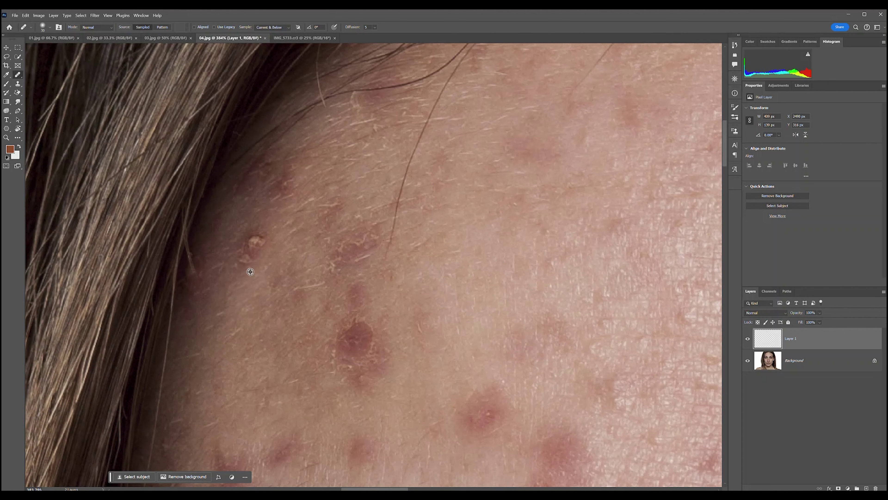
{"action": "left_click", "coordinate": [251, 270], "text": "alt"}
{"action": "left_click", "coordinate": [258, 241]}
{"action": "left_click_drag", "start_coordinate": [281, 310], "coordinate": [359, 230]}
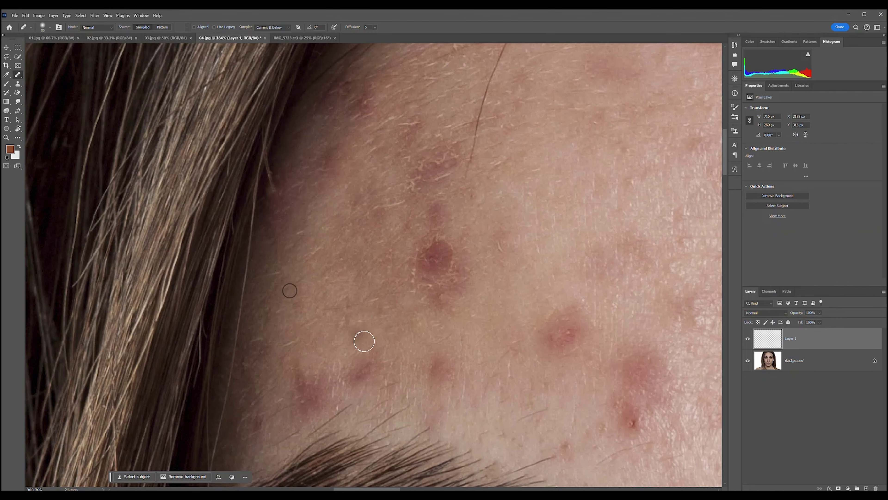
{"action": "left_click", "coordinate": [400, 348], "text": "alt"}
{"action": "left_click_drag", "start_coordinate": [367, 363], "coordinate": [361, 371]}
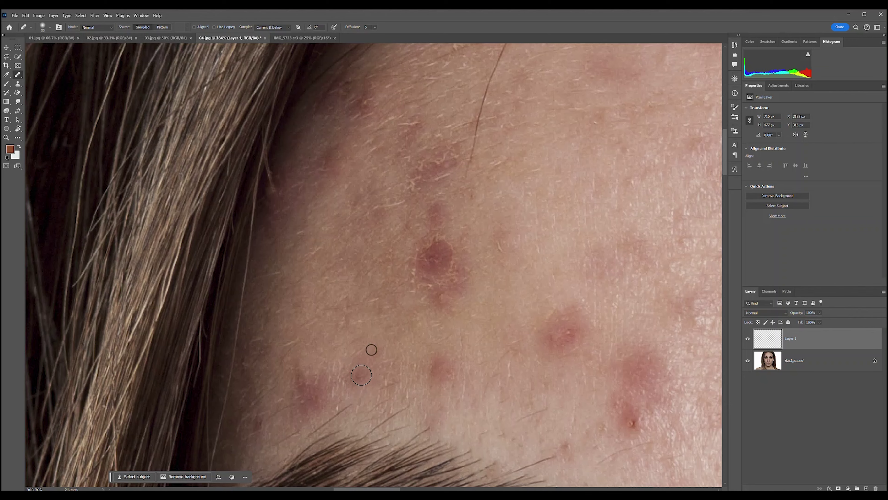
Sample clean skin and heal further red blemishes above the brow
{"action": "mouse_move", "coordinate": [355, 351]}
{"action": "left_mouse_down"}
{"action": "mouse_move", "coordinate": [349, 383]}
{"action": "mouse_move", "coordinate": [290, 357]}
{"action": "left_mouse_up"}
{"action": "left_click", "coordinate": [373, 368], "text": "alt"}
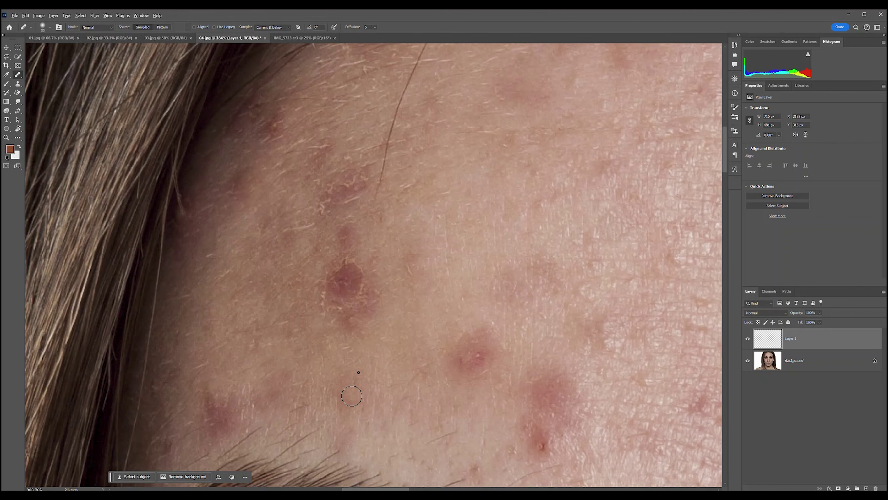
{"action": "left_click_drag", "start_coordinate": [468, 319], "coordinate": [384, 325]}
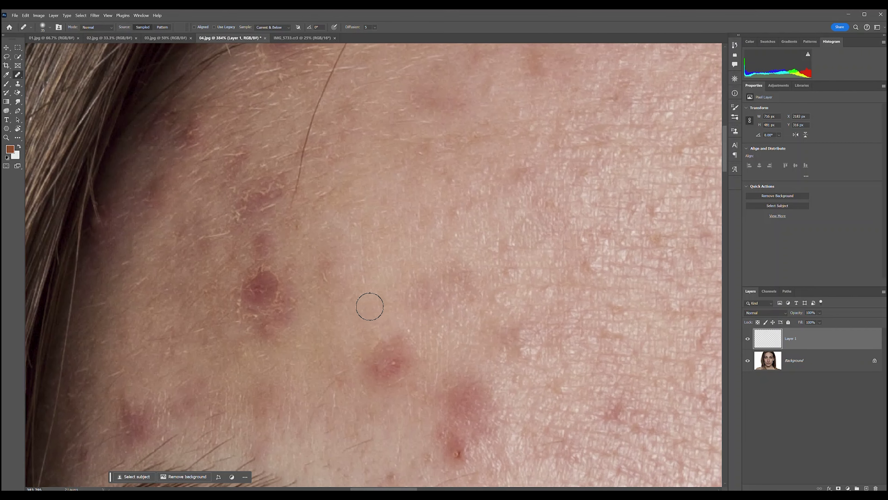
{"action": "left_click_drag", "start_coordinate": [564, 373], "coordinate": [517, 287]}
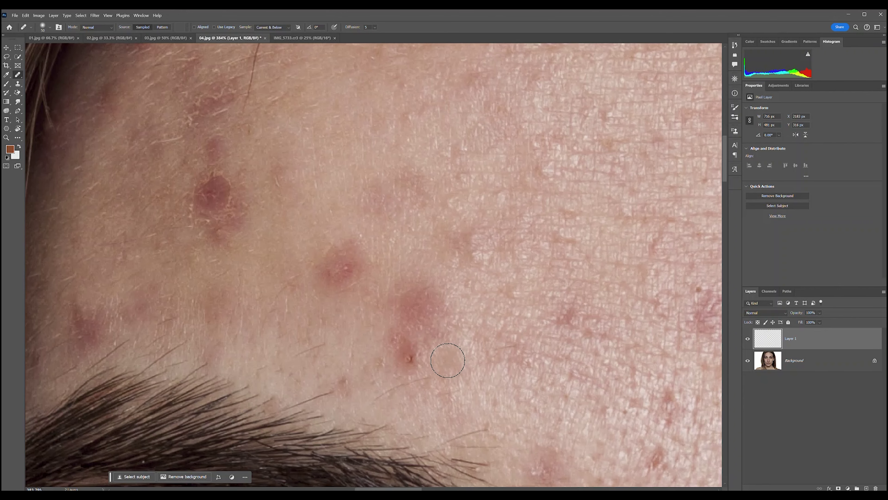
{"action": "left_click_drag", "start_coordinate": [425, 352], "coordinate": [407, 356]}
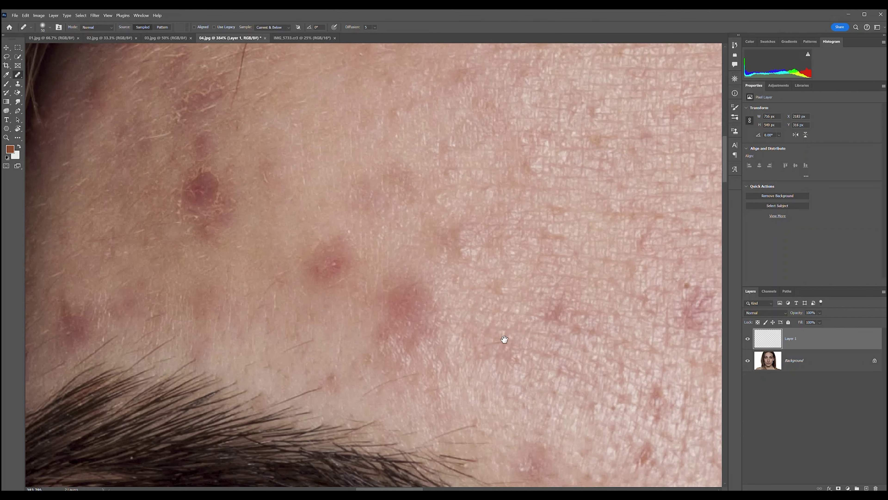
{"action": "left_click_drag", "start_coordinate": [495, 337], "coordinate": [363, 378]}
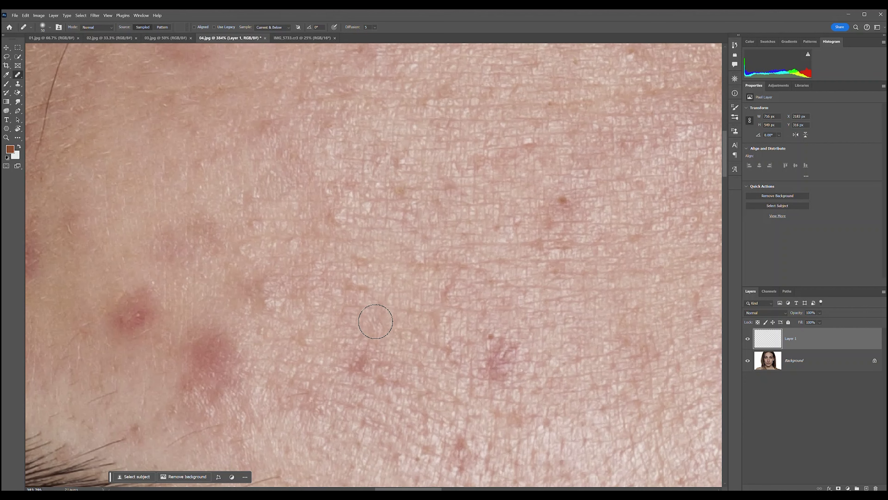
{"action": "left_click", "coordinate": [361, 360]}
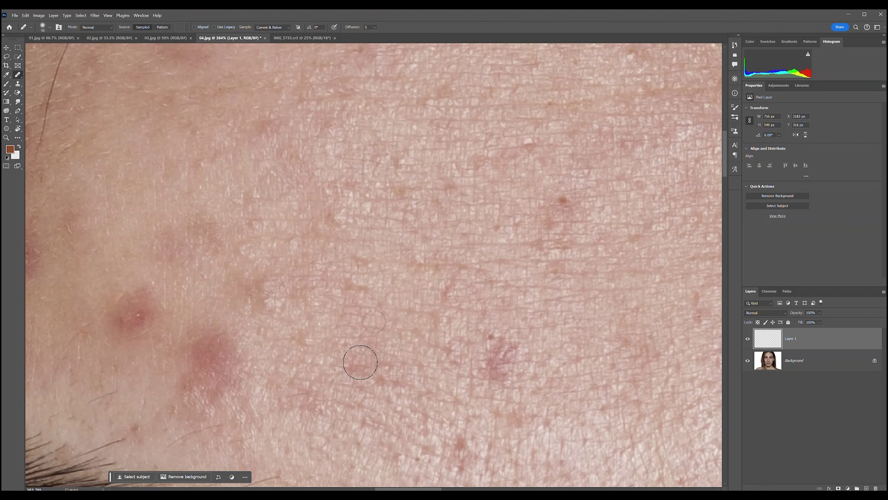
Heal the reddish vein mark at 70 px, then a small red spot with a halved brush
{"action": "left_click_drag", "start_coordinate": [494, 380], "coordinate": [343, 379]}
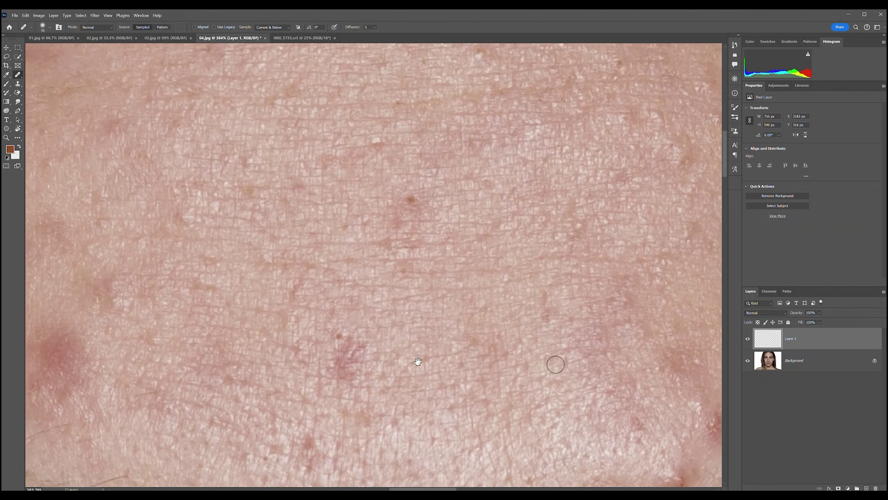
{"action": "key", "text": "bracketright"}
{"action": "key", "text": "bracketright"}
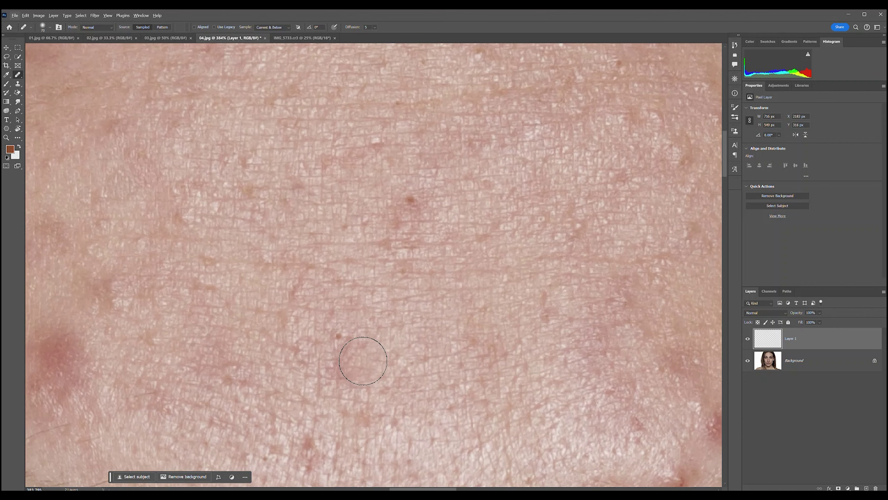
{"action": "left_click", "coordinate": [401, 363], "text": "alt"}
{"action": "left_click", "coordinate": [356, 364]}
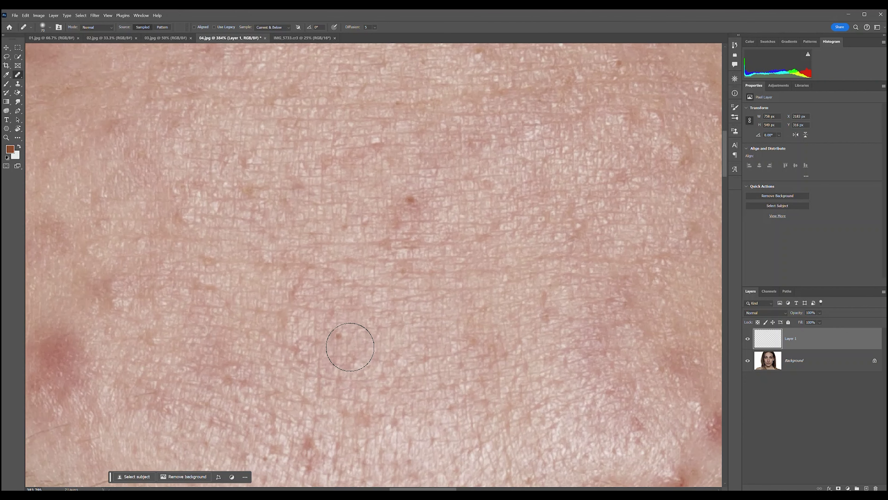
{"action": "scroll", "coordinate": [426, 317], "scroll_direction": "up", "scroll_amount": 3}
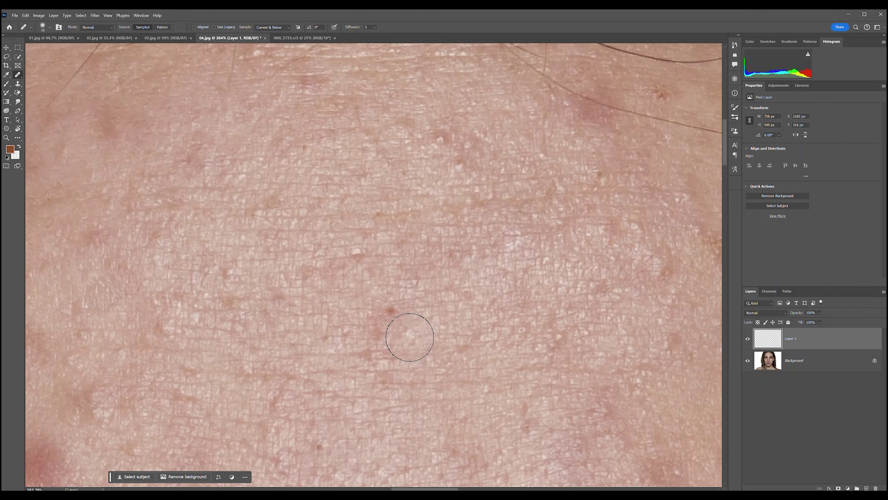
{"action": "key", "text": "bracketleft"}
{"action": "key", "text": "bracketleft"}
{"action": "key", "text": "bracketleft"}
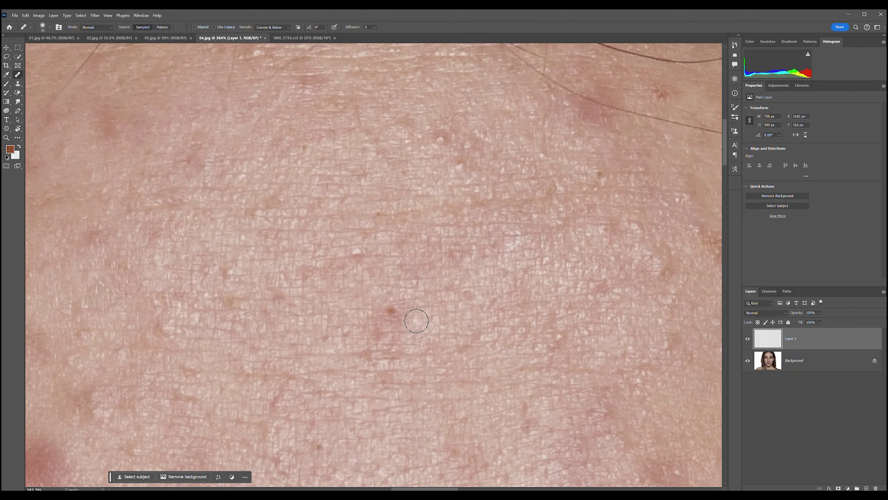
{"action": "left_click", "coordinate": [396, 308]}
{"action": "scroll", "coordinate": [493, 277], "scroll_direction": "up", "scroll_amount": 4}
Heal the dark spot and reddish blemishes just below the hairline
{"action": "left_click", "coordinate": [476, 284]}
{"action": "left_click_drag", "start_coordinate": [551, 256], "coordinate": [436, 344]}
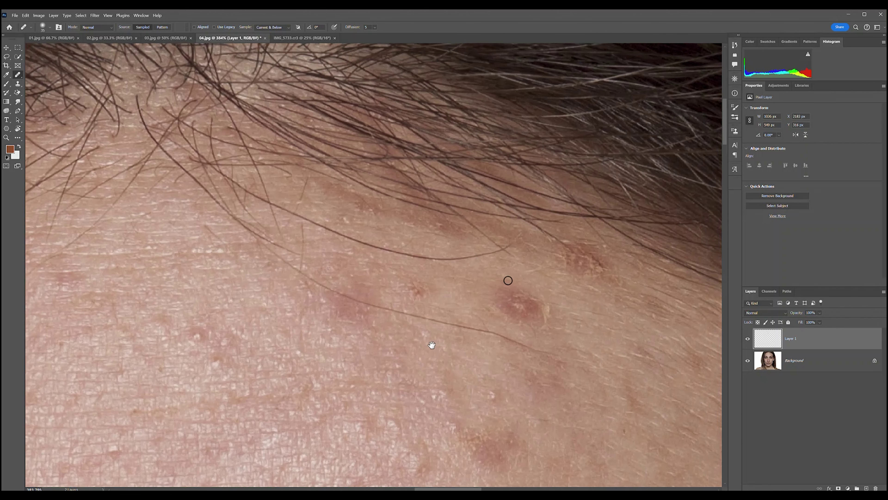
{"action": "left_click", "coordinate": [416, 291]}
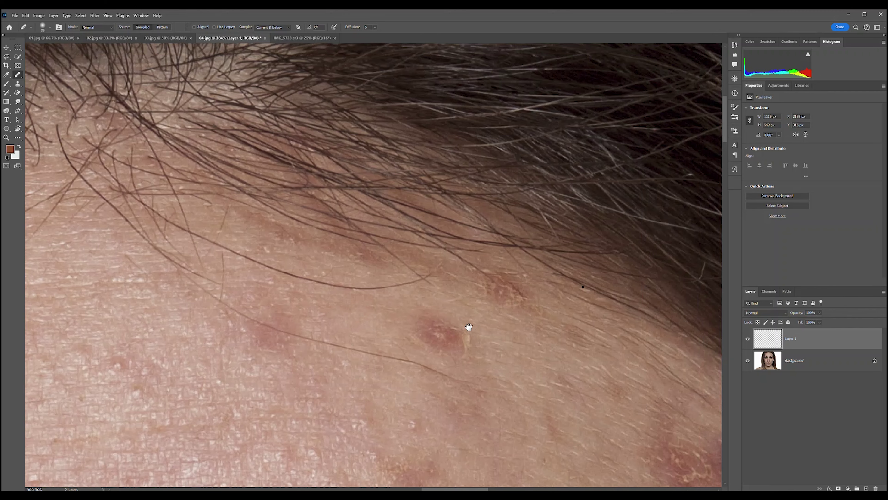
{"action": "left_click_drag", "start_coordinate": [587, 283], "coordinate": [458, 326]}
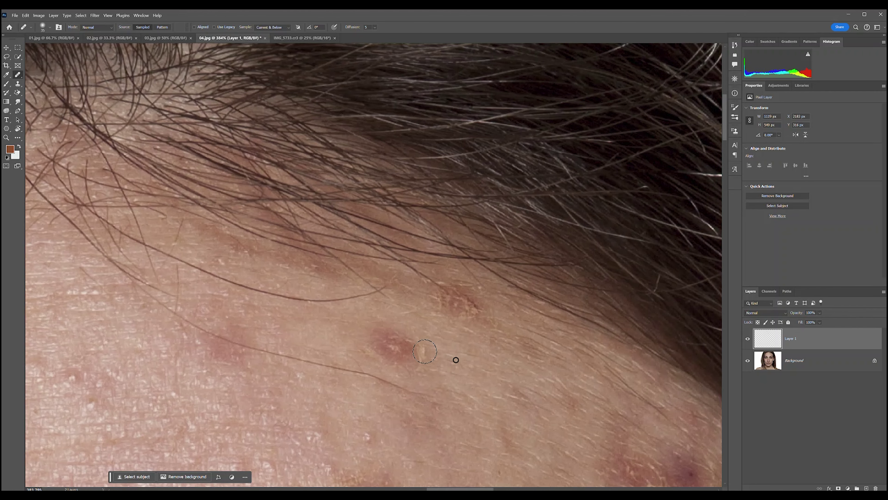
{"action": "left_click_drag", "start_coordinate": [425, 351], "coordinate": [425, 359]}
{"action": "left_click", "coordinate": [435, 359], "text": "alt"}
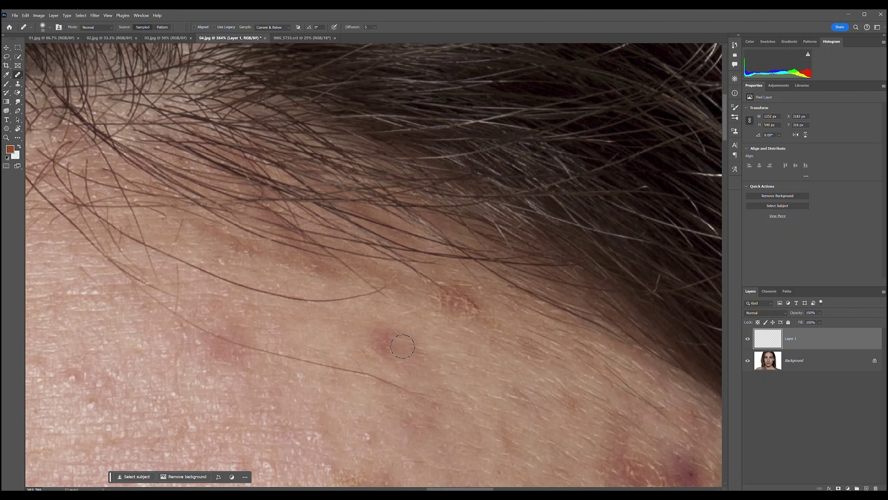
{"action": "left_click_drag", "start_coordinate": [387, 336], "coordinate": [388, 353]}
{"action": "left_click_drag", "start_coordinate": [472, 347], "coordinate": [382, 349]}
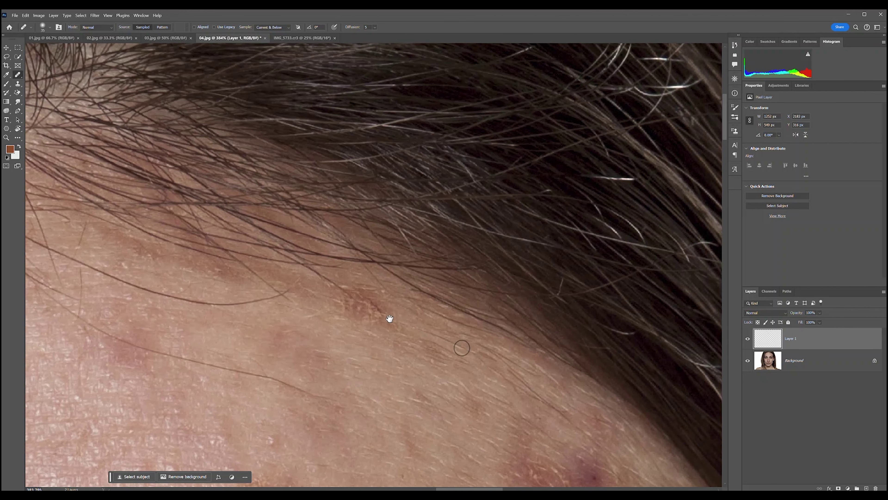
Heal the next hairline blemish with a doubled brush, undoing and redoing before reapplying
{"action": "left_click_drag", "start_coordinate": [325, 360], "coordinate": [313, 356]}
{"action": "left_click_drag", "start_coordinate": [377, 342], "coordinate": [343, 371]}
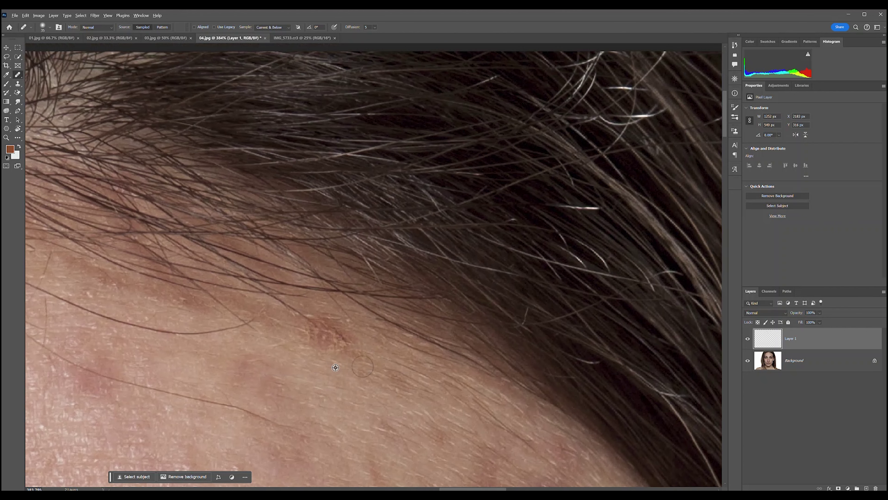
{"action": "left_click_drag", "start_coordinate": [342, 334], "coordinate": [318, 368]}
{"action": "key", "text": "bracketright"}
{"action": "key", "text": "bracketright"}
{"action": "key", "text": "bracketright"}
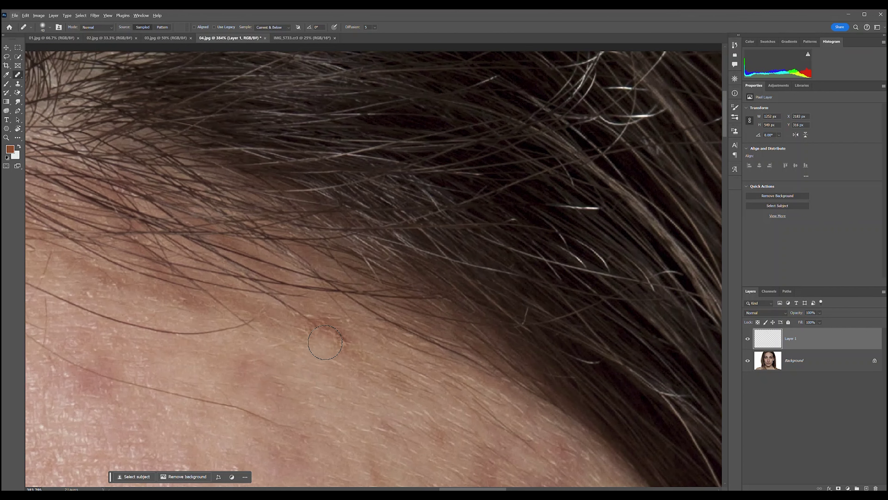
{"action": "left_click", "coordinate": [327, 339]}
{"action": "key", "text": "ctrl+z"}
{"action": "key", "text": "ctrl+shift+z"}
{"action": "key", "text": "ctrl+z"}
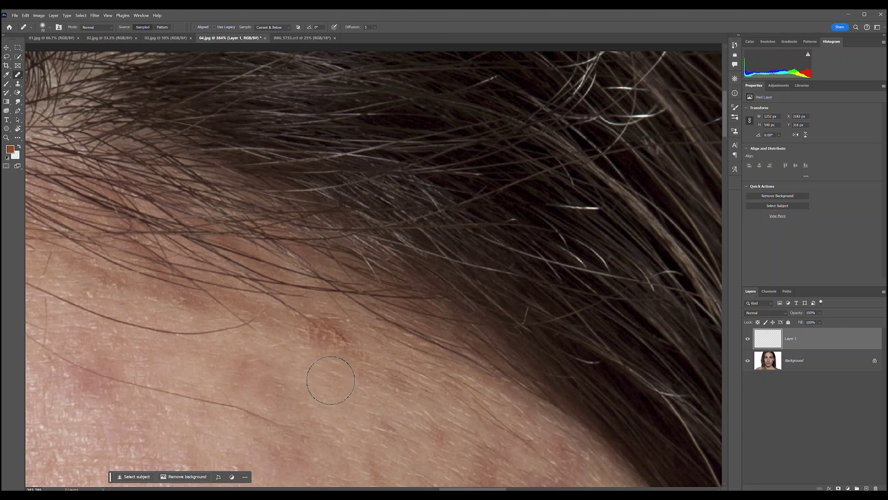
{"action": "left_click", "coordinate": [323, 337]}
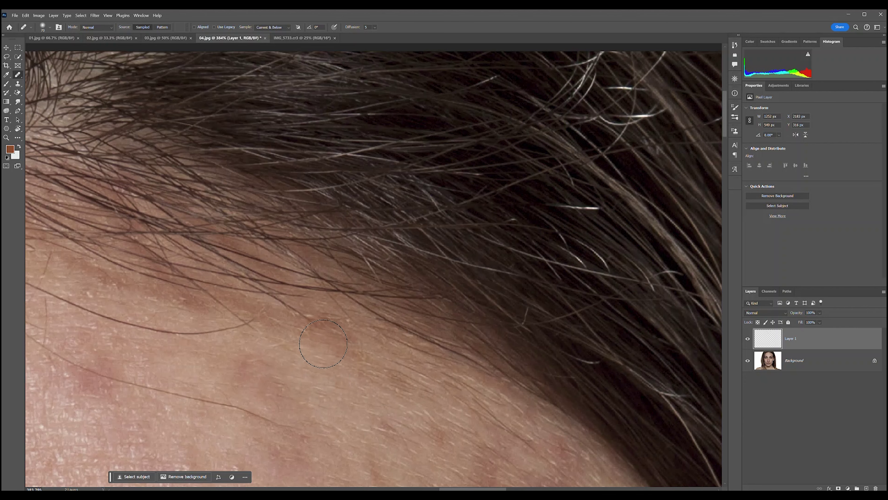
At 40 px, sample clean skin, heal another forehead blemish, then zoom out
{"action": "mouse_move", "coordinate": [416, 415]}
{"action": "left_mouse_down"}
{"action": "mouse_move", "coordinate": [378, 329]}
{"action": "mouse_move", "coordinate": [430, 284]}
{"action": "left_mouse_up"}
{"action": "left_click_drag", "start_coordinate": [438, 345], "coordinate": [519, 281]}
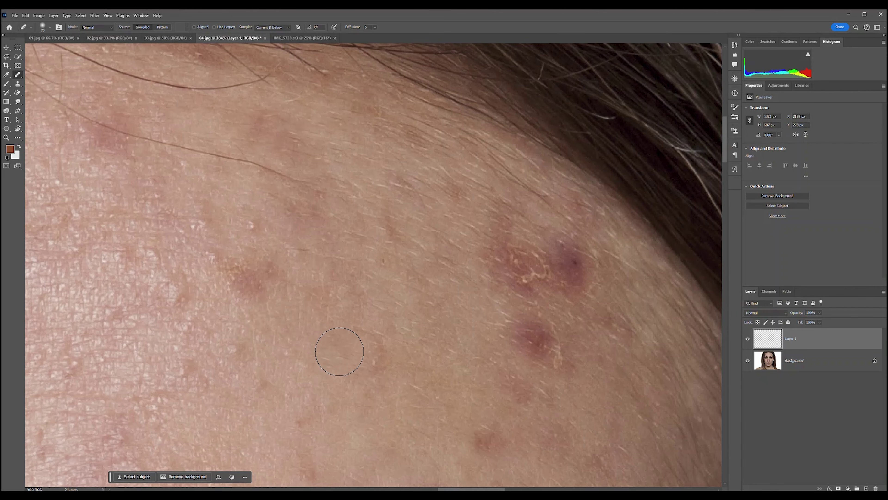
{"action": "key", "text": "bracketleft"}
{"action": "key", "text": "bracketleft"}
{"action": "key", "text": "bracketleft"}
{"action": "left_click", "coordinate": [395, 316], "text": "alt"}
{"action": "left_click", "coordinate": [368, 337]}
{"action": "mouse_move", "coordinate": [439, 296]}
{"action": "left_mouse_down"}
{"action": "mouse_move", "coordinate": [353, 359]}
{"action": "mouse_move", "coordinate": [560, 270]}
{"action": "left_mouse_up"}
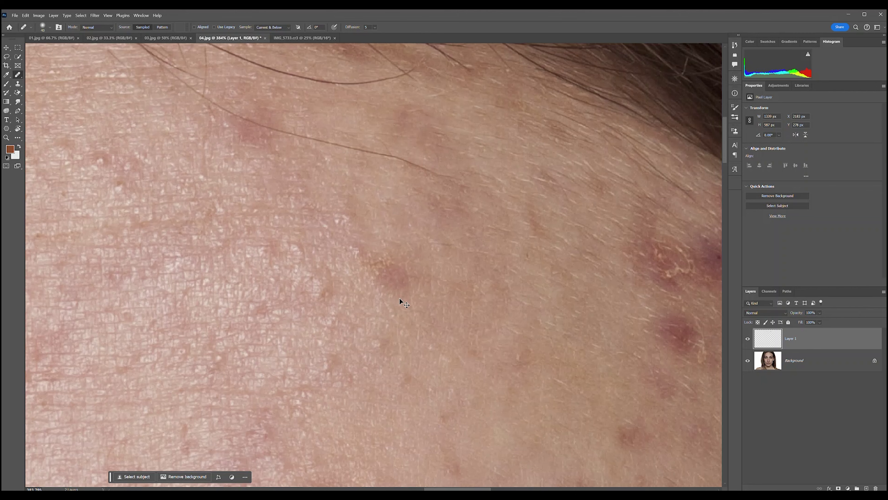
{"action": "key", "text": "ctrl+minus"}
{"action": "key", "text": "ctrl+minus"}
{"action": "key", "text": "ctrl+minus"}
{"action": "key", "text": "ctrl+minus"}
{"action": "left_click_drag", "start_coordinate": [374, 308], "coordinate": [507, 306]}
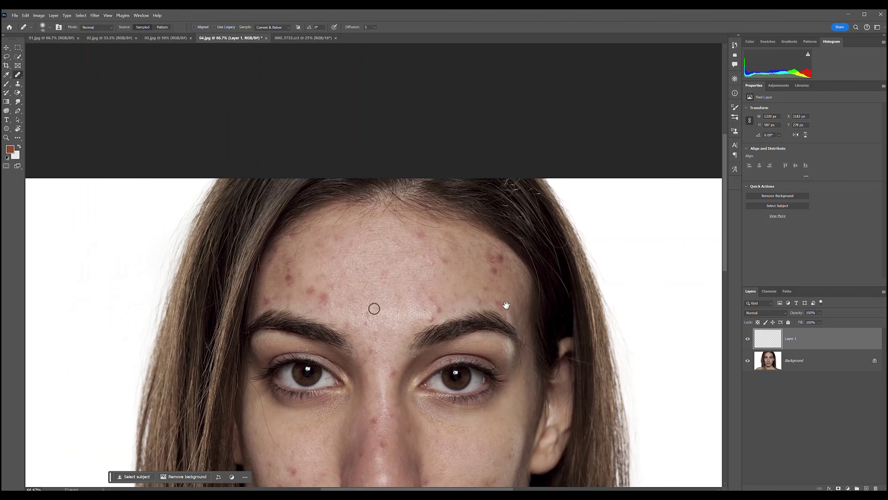
{"action": "left_click", "coordinate": [748, 338]}
{"action": "left_click", "coordinate": [748, 340]}
{"action": "left_click", "coordinate": [748, 338]}
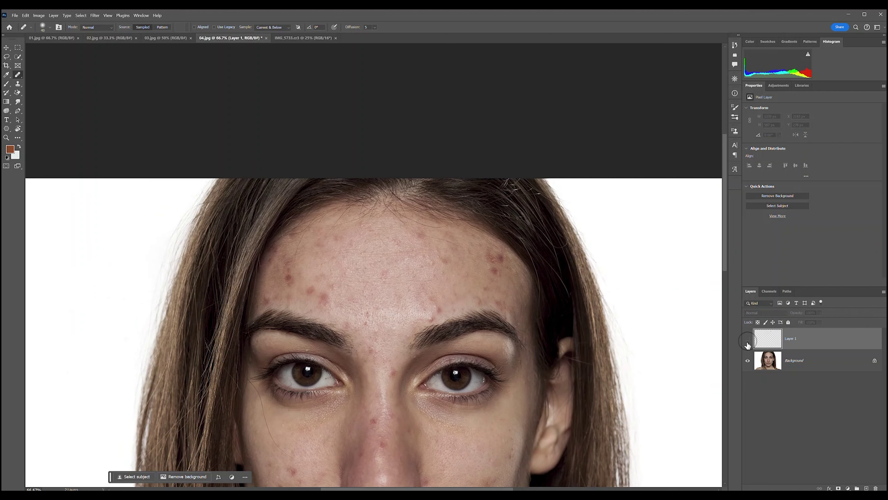
{"action": "left_click", "coordinate": [748, 343]}
{"action": "left_click", "coordinate": [748, 345]}
{"action": "left_click_drag", "start_coordinate": [531, 373], "coordinate": [635, 226]}
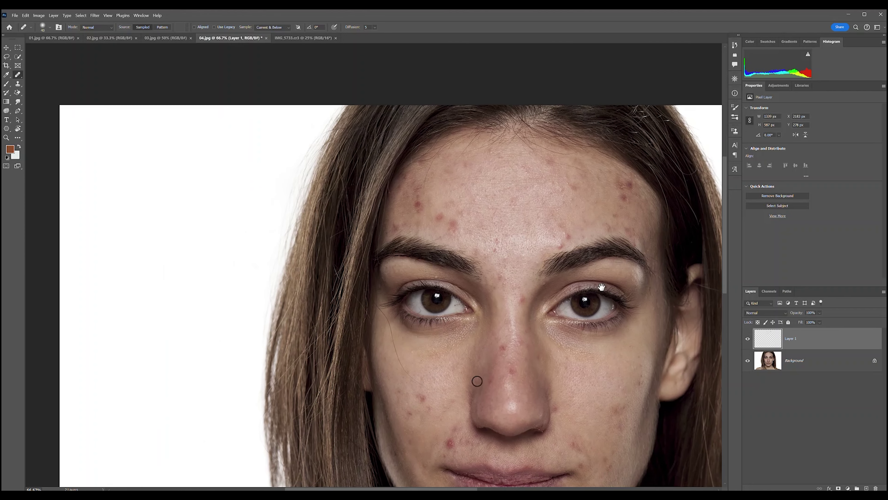
{"action": "scroll", "coordinate": [461, 313], "scroll_direction": "up", "scroll_amount": 3}
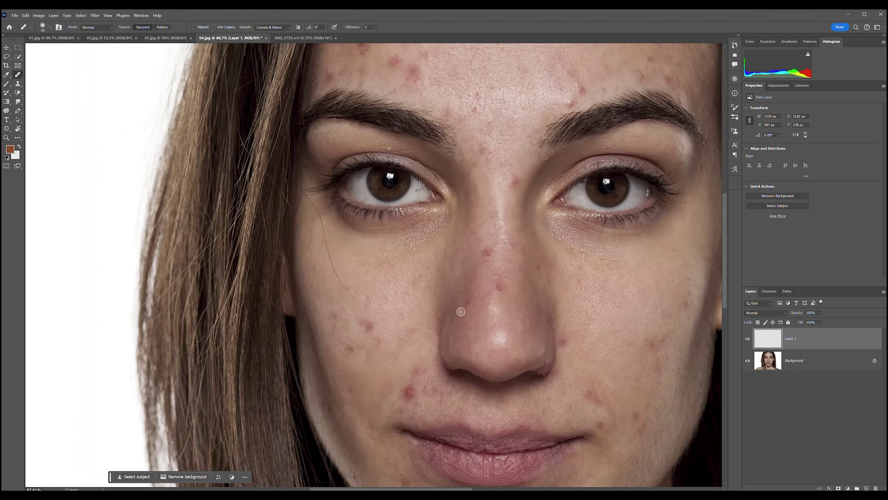
{"action": "scroll", "coordinate": [460, 309], "scroll_direction": "up", "scroll_amount": 3}
{"action": "scroll", "coordinate": [552, 314], "scroll_direction": "up", "scroll_amount": 3}
{"action": "scroll", "coordinate": [558, 308], "scroll_direction": "up", "scroll_amount": 2}
Sample clean cheek skin and heal the reddish blemishes on the left cheek
{"action": "mouse_move", "coordinate": [558, 308]}
{"action": "left_mouse_down"}
{"action": "mouse_move", "coordinate": [514, 271]}
{"action": "mouse_move", "coordinate": [385, 355]}
{"action": "left_mouse_up"}
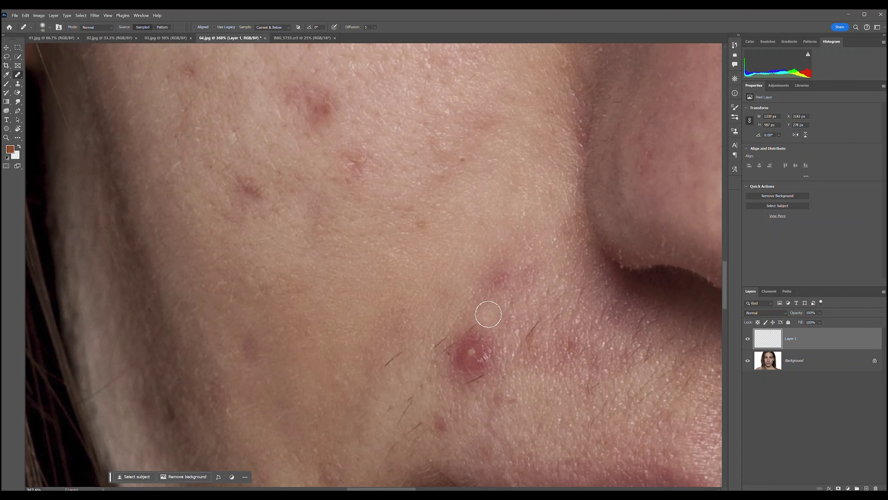
{"action": "left_click_drag", "start_coordinate": [347, 262], "coordinate": [448, 339]}
{"action": "left_click", "coordinate": [371, 296], "text": "alt"}
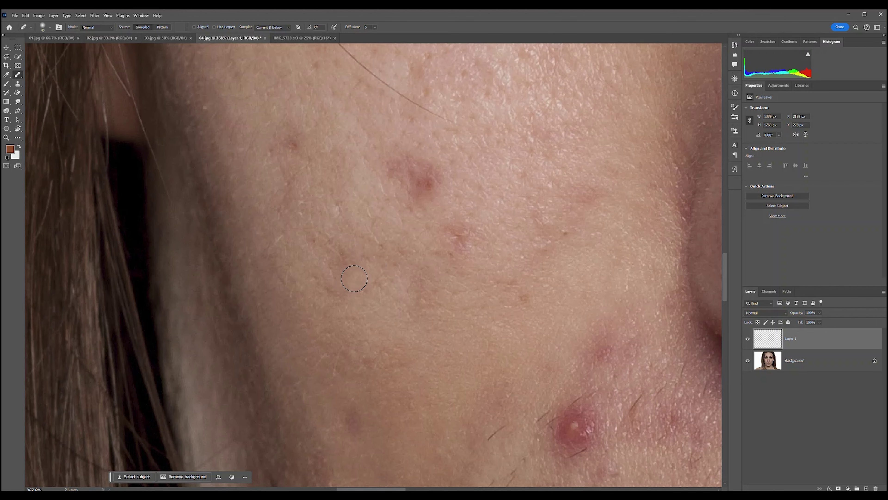
{"action": "left_click_drag", "start_coordinate": [354, 278], "coordinate": [337, 343]}
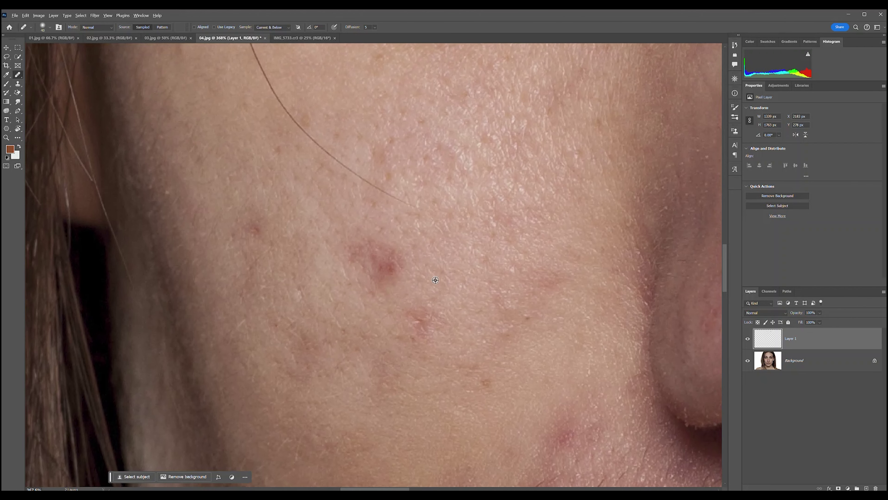
{"action": "left_click_drag", "start_coordinate": [417, 313], "coordinate": [424, 321]}
{"action": "scroll", "coordinate": [409, 295], "scroll_direction": "left", "scroll_amount": 5}
{"action": "scroll", "coordinate": [409, 295], "scroll_direction": "up", "scroll_amount": 1}
{"action": "left_click", "coordinate": [379, 267]}
Heal the red blemish beside the nose and the upper-lip spot, then shrink the brush to 35
{"action": "left_click_drag", "start_coordinate": [572, 299], "coordinate": [357, 257]}
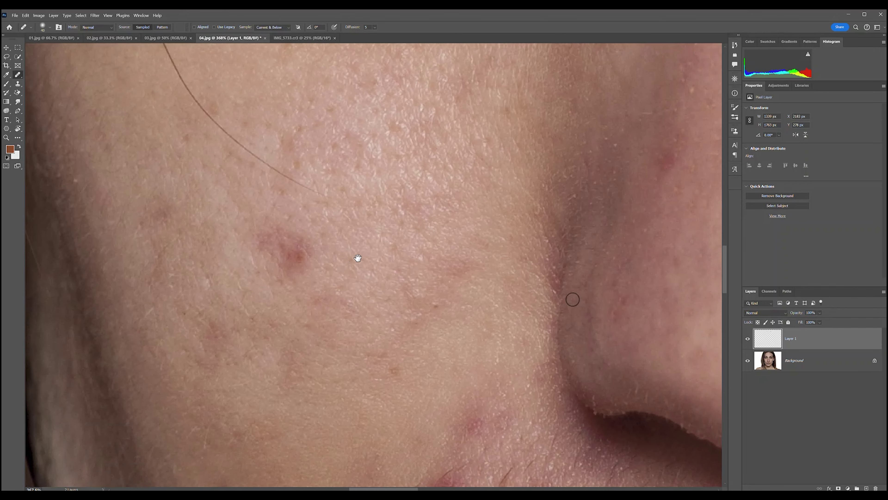
{"action": "left_click_drag", "start_coordinate": [527, 327], "coordinate": [524, 210]}
{"action": "left_click", "coordinate": [466, 304]}
{"action": "left_click", "coordinate": [525, 318], "text": "alt"}
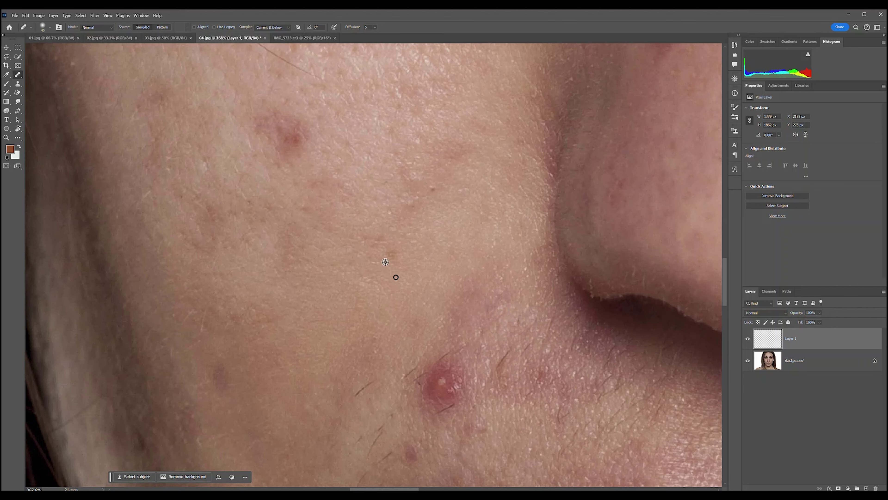
{"action": "left_click_drag", "start_coordinate": [356, 371], "coordinate": [403, 164]}
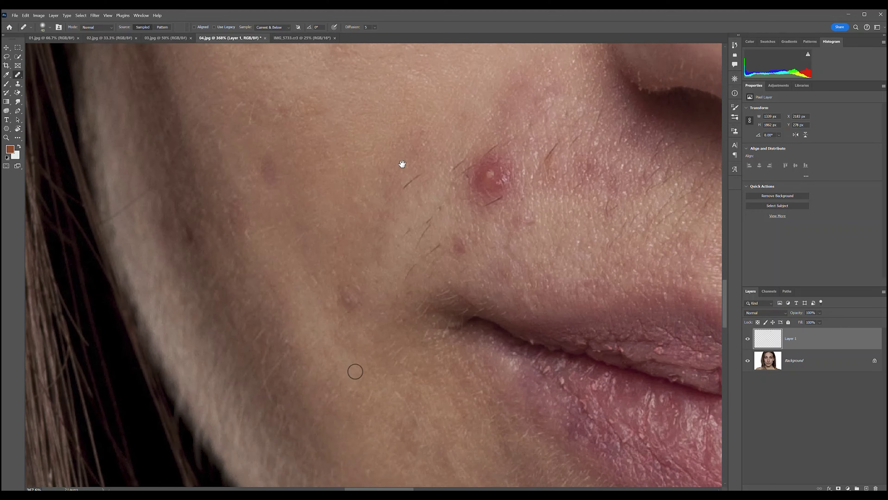
{"action": "scroll", "coordinate": [474, 317], "scroll_direction": "down", "scroll_amount": 1}
{"action": "scroll", "coordinate": [474, 318], "scroll_direction": "right", "scroll_amount": 5}
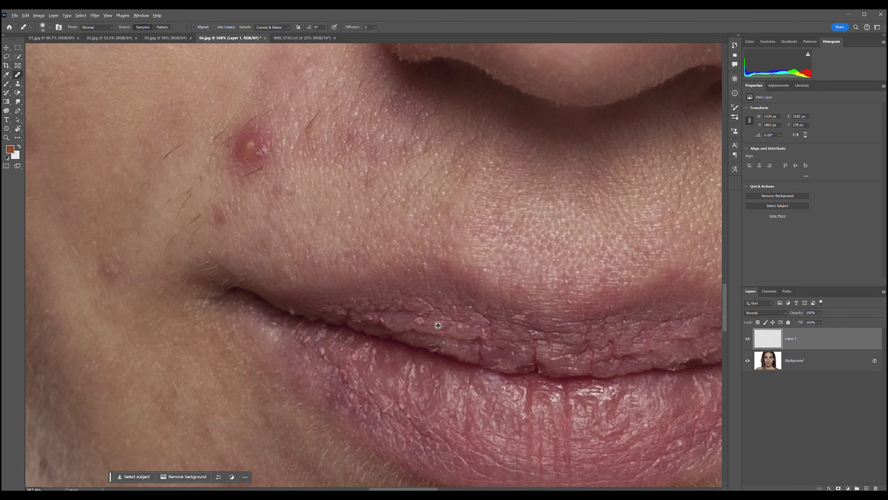
{"action": "left_click", "coordinate": [418, 321]}
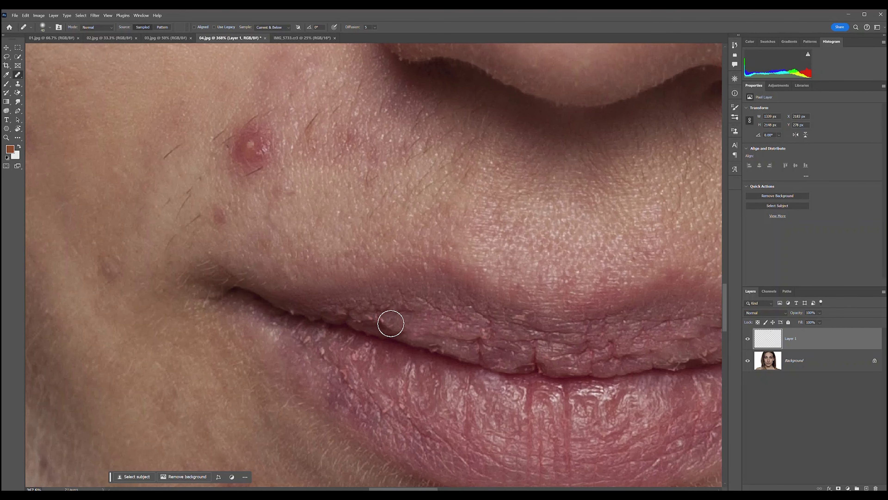
{"action": "key", "text": "bracketleft"}
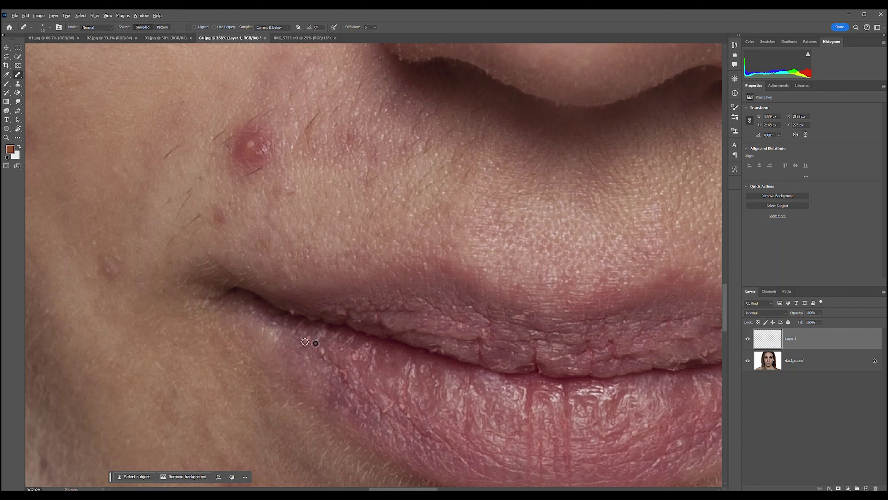
{"action": "left_click_drag", "start_coordinate": [556, 375], "coordinate": [327, 373]}
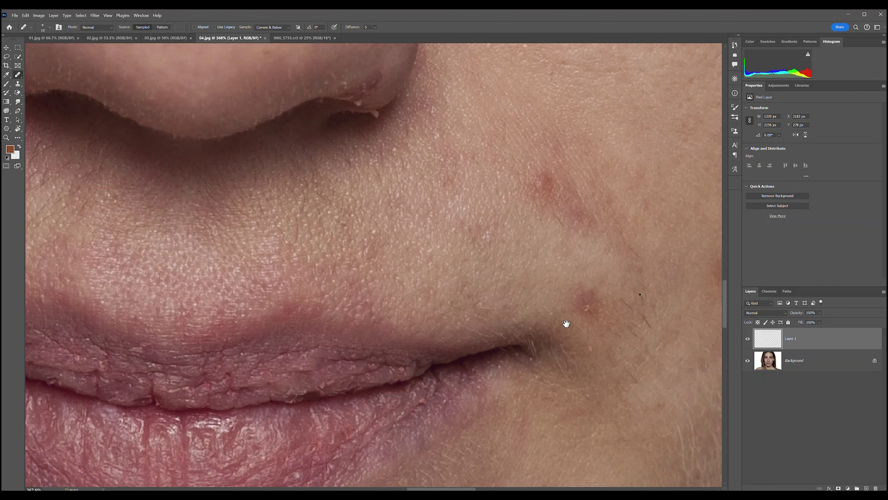
Heal along the nostril edge around the nose tip
{"action": "left_click_drag", "start_coordinate": [565, 321], "coordinate": [589, 453]}
{"action": "left_click_drag", "start_coordinate": [594, 364], "coordinate": [598, 462]}
{"action": "left_click_drag", "start_coordinate": [496, 280], "coordinate": [504, 315]}
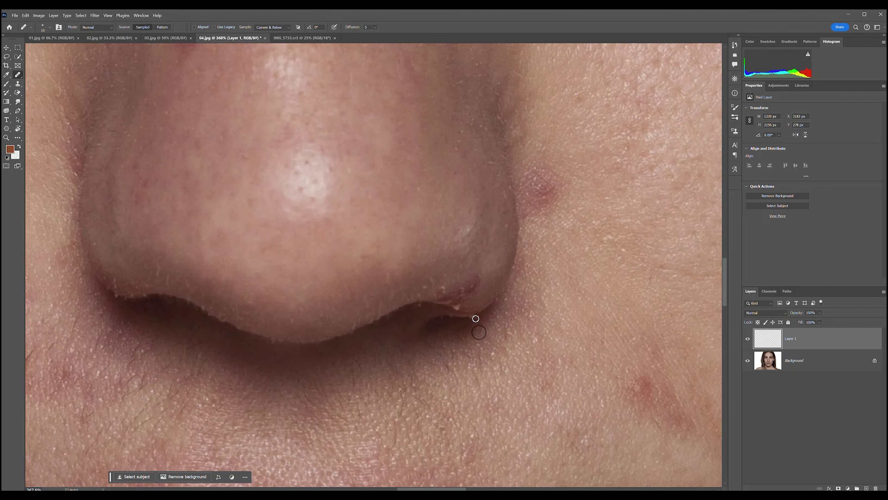
{"action": "left_click_drag", "start_coordinate": [477, 330], "coordinate": [497, 342]}
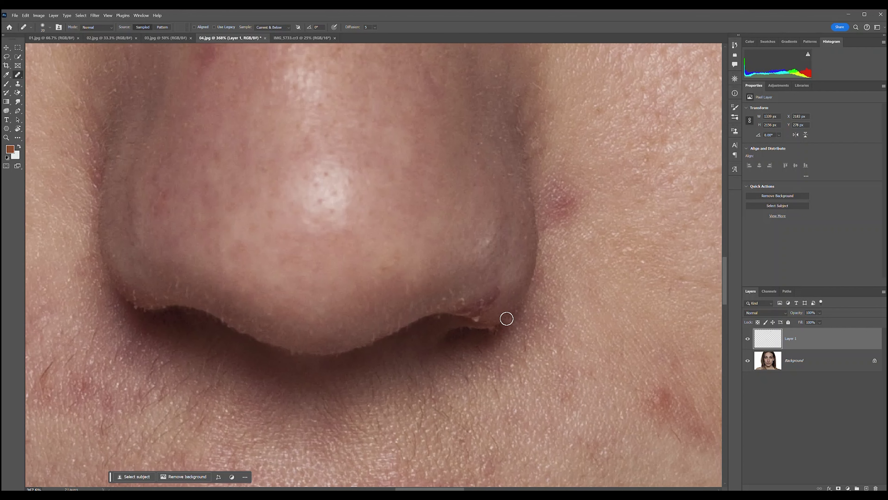
{"action": "left_click_drag", "start_coordinate": [492, 328], "coordinate": [488, 328]}
{"action": "left_click_drag", "start_coordinate": [497, 340], "coordinate": [532, 353]}
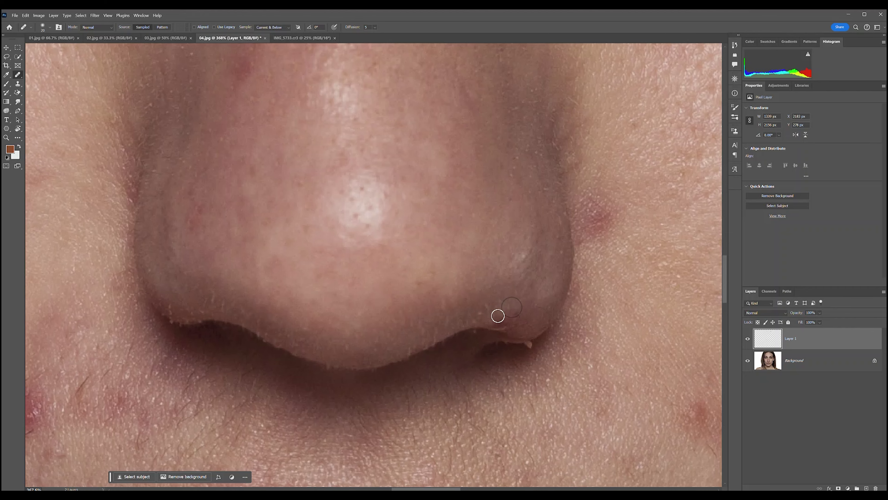
Enlarge the healing brush to 30 and heal the red blemishes on the nose bridge
{"action": "left_click_drag", "start_coordinate": [497, 319], "coordinate": [424, 417]}
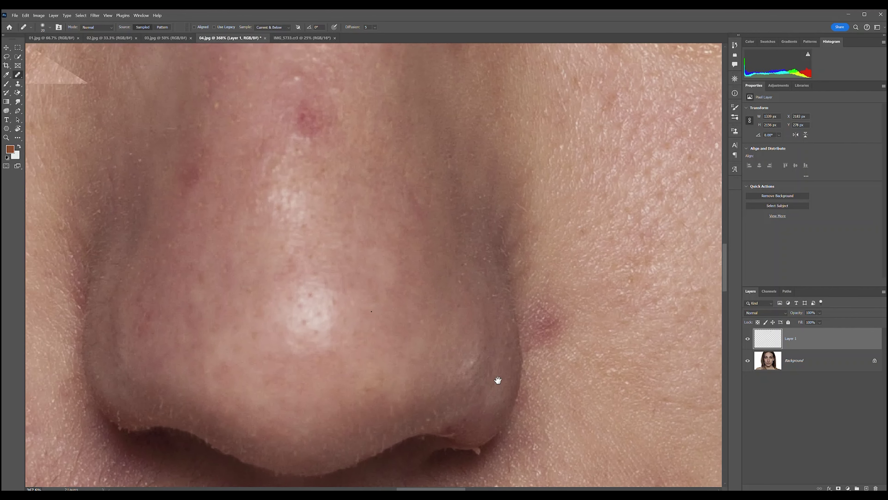
{"action": "left_click_drag", "start_coordinate": [367, 290], "coordinate": [535, 388]}
{"action": "key", "text": "bracketright"}
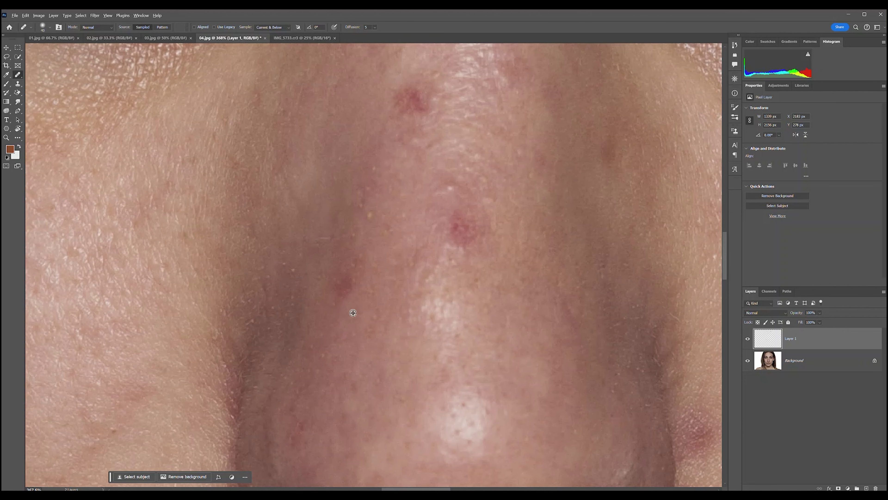
{"action": "scroll", "coordinate": [349, 280], "scroll_direction": "up", "scroll_amount": 2}
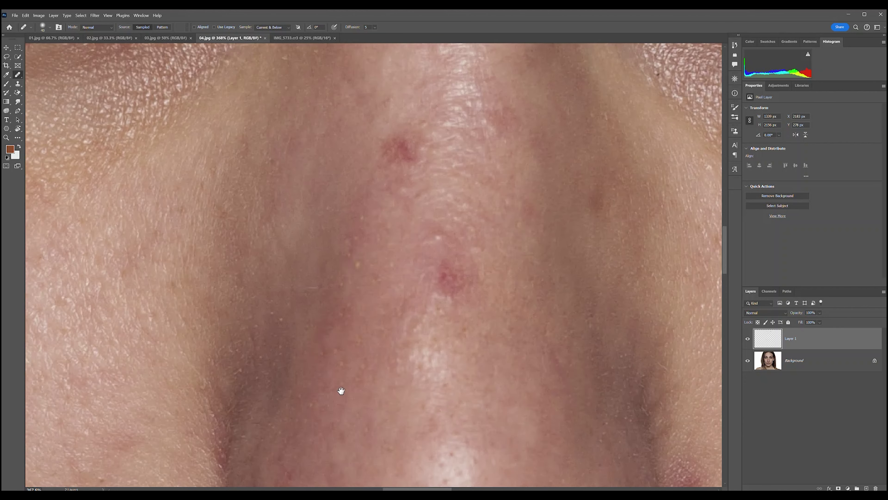
{"action": "scroll", "coordinate": [373, 254], "scroll_direction": "up", "scroll_amount": 3}
{"action": "left_click", "coordinate": [369, 277], "text": "alt"}
{"action": "left_click", "coordinate": [377, 241]}
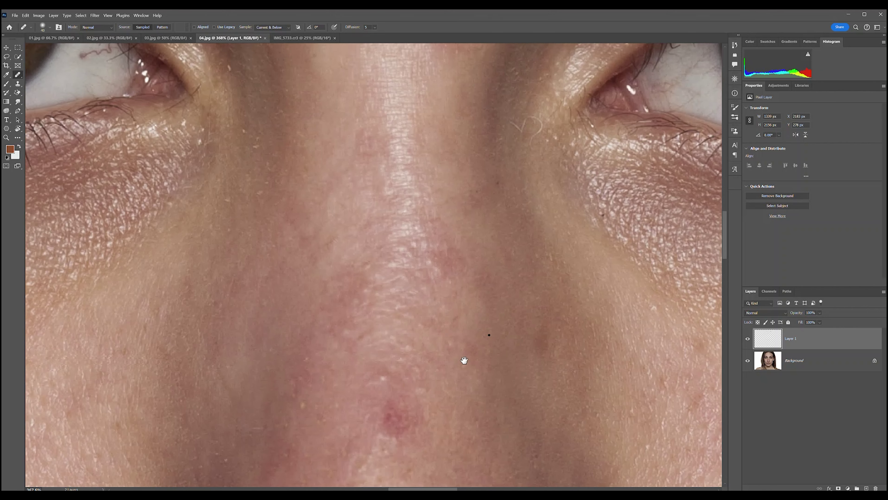
With the brush at 60, heal the blemishes between the brows and on the nose bridge
{"action": "left_click_drag", "start_coordinate": [552, 244], "coordinate": [398, 468]}
{"action": "left_click_drag", "start_coordinate": [334, 243], "coordinate": [371, 334]}
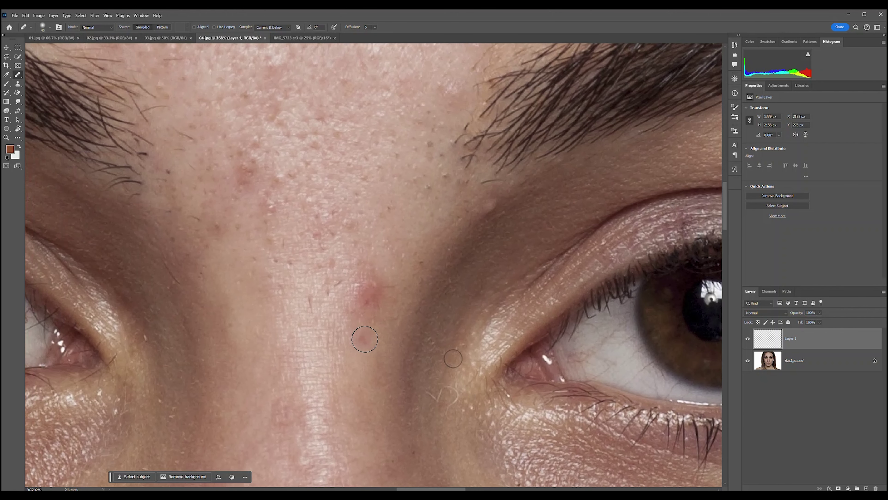
{"action": "key", "text": "bracketright"}
{"action": "key", "text": "bracketright"}
{"action": "left_click", "coordinate": [365, 335]}
{"action": "left_click", "coordinate": [369, 297]}
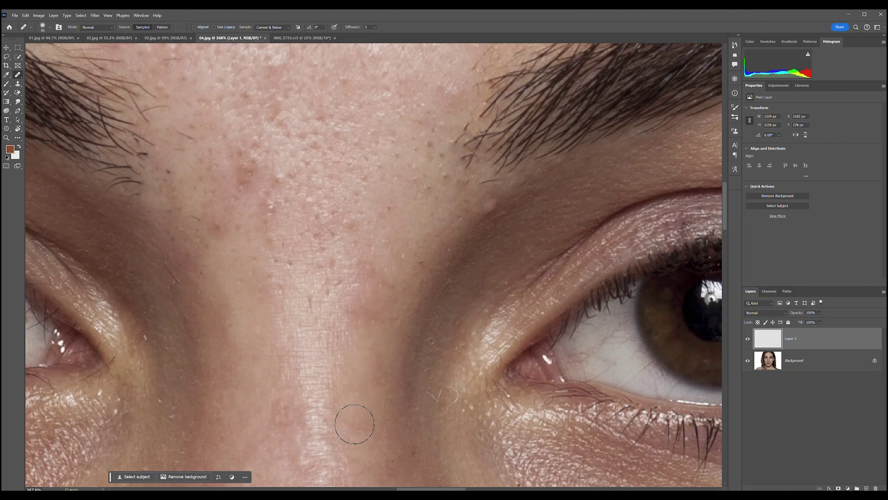
Sample nose skin, briefly try Pattern source and Clone Stamp, then return to Healing Brush
{"action": "mouse_move", "coordinate": [313, 334]}
{"action": "left_mouse_down"}
{"action": "mouse_move", "coordinate": [450, 227]}
{"action": "mouse_move", "coordinate": [452, 213]}
{"action": "left_mouse_up"}
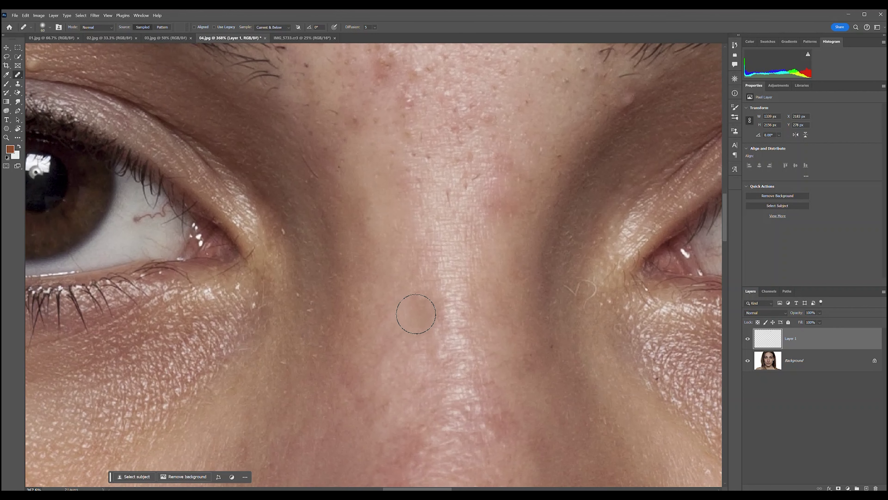
{"action": "left_click", "coordinate": [423, 271], "text": "alt"}
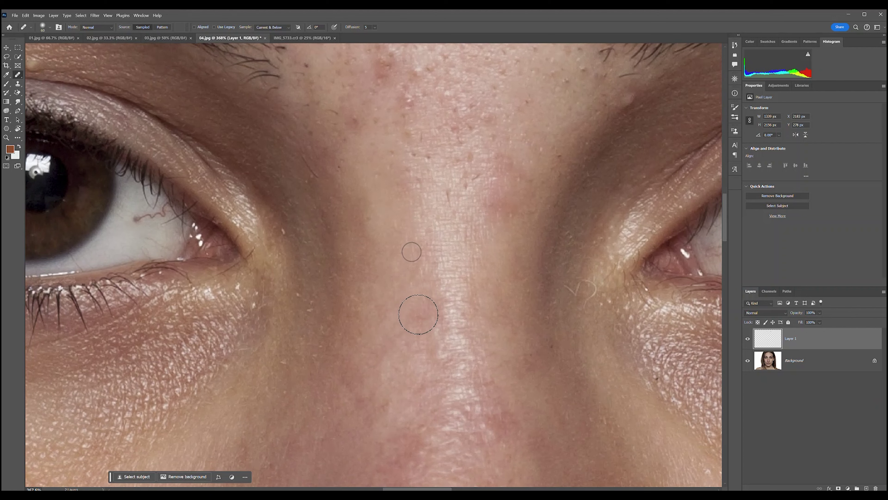
{"action": "left_click", "coordinate": [168, 28]}
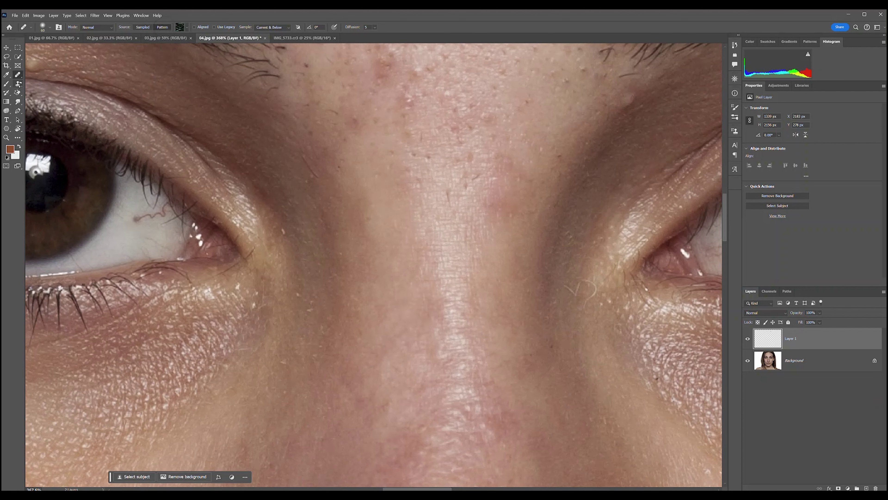
{"action": "left_click", "coordinate": [18, 84]}
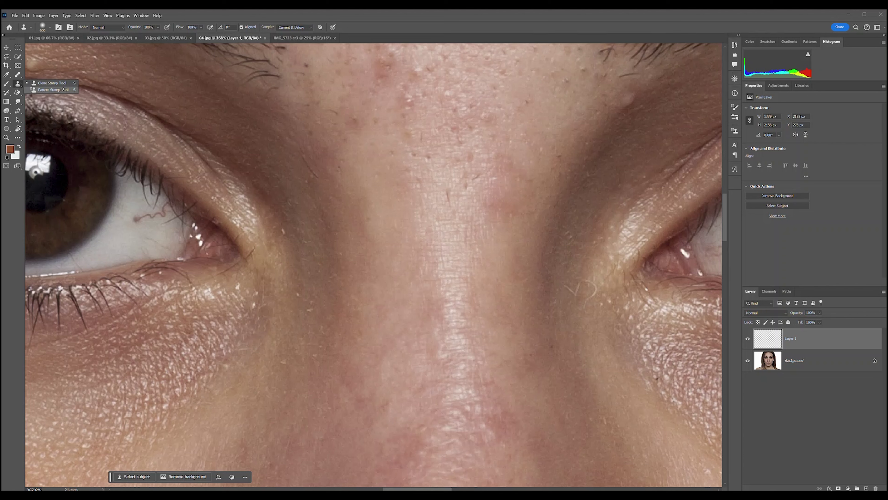
{"action": "left_click", "coordinate": [18, 76]}
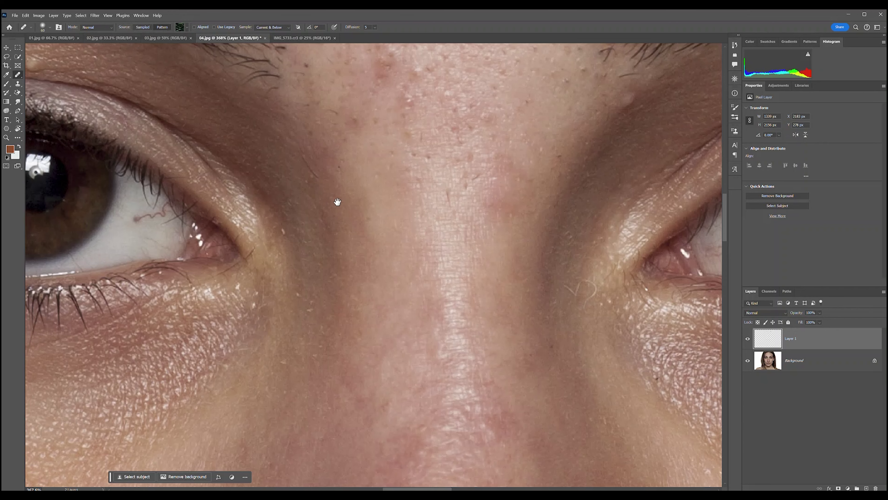
{"action": "scroll", "coordinate": [337, 224], "scroll_direction": "up", "scroll_amount": 1}
{"action": "scroll", "coordinate": [339, 206], "scroll_direction": "up", "scroll_amount": 4}
{"action": "left_click_drag", "start_coordinate": [380, 217], "coordinate": [396, 352]}
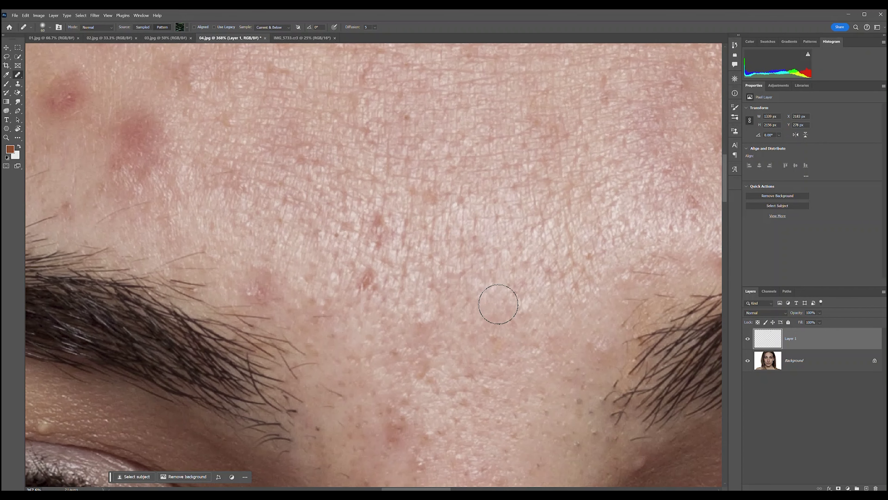
{"action": "key", "text": "ctrl+0"}
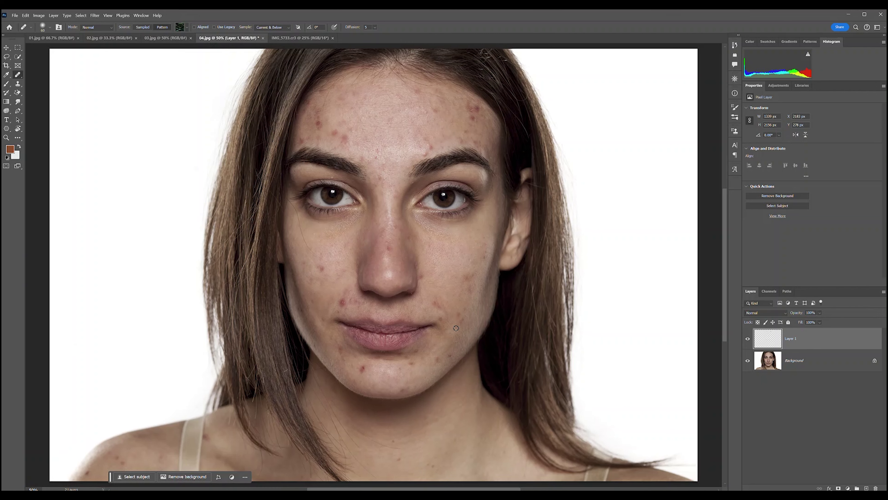
{"action": "left_click", "coordinate": [748, 339]}
{"action": "left_click", "coordinate": [748, 338]}
{"action": "left_click", "coordinate": [747, 339]}
{"action": "left_click", "coordinate": [748, 338]}
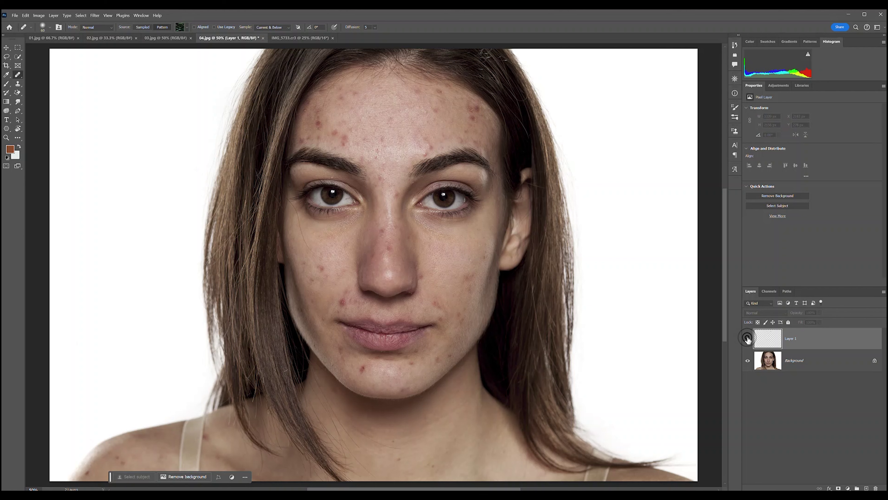
{"action": "left_click", "coordinate": [748, 339]}
{"action": "left_click", "coordinate": [747, 339]}
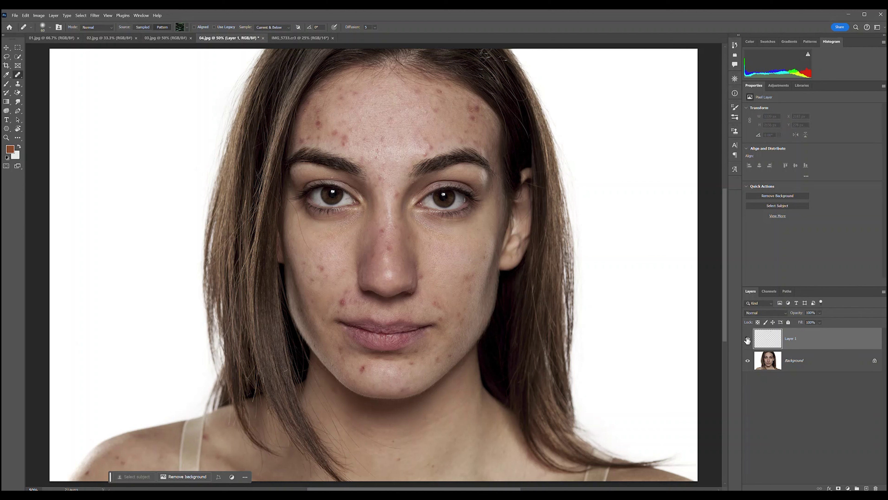
{"action": "left_click", "coordinate": [59, 27]}
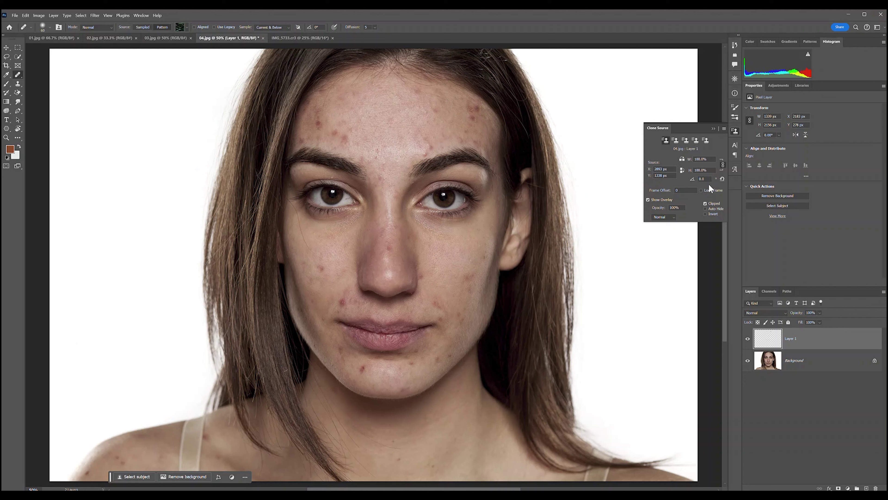
{"action": "left_click", "coordinate": [713, 129]}
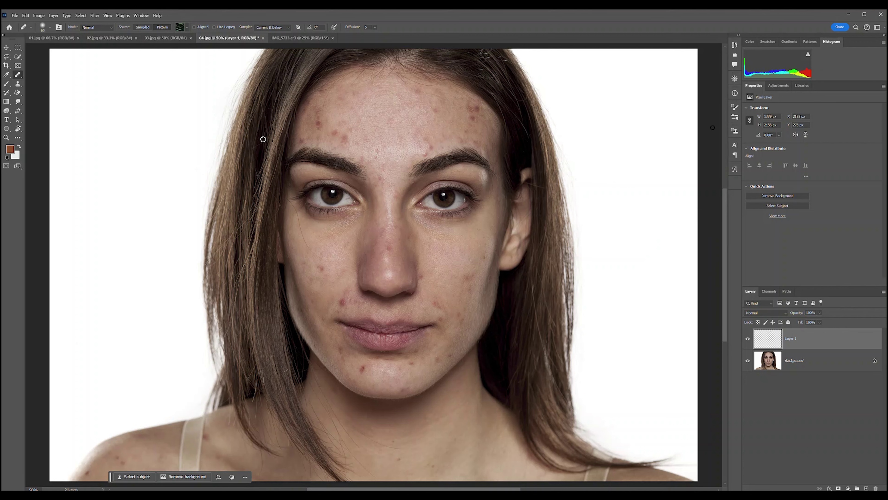
{"action": "scroll", "coordinate": [277, 166], "scroll_direction": "up", "scroll_amount": 3}
{"action": "scroll", "coordinate": [259, 157], "scroll_direction": "down", "scroll_amount": 3}
{"action": "scroll", "coordinate": [247, 137], "scroll_direction": "right", "scroll_amount": 2}
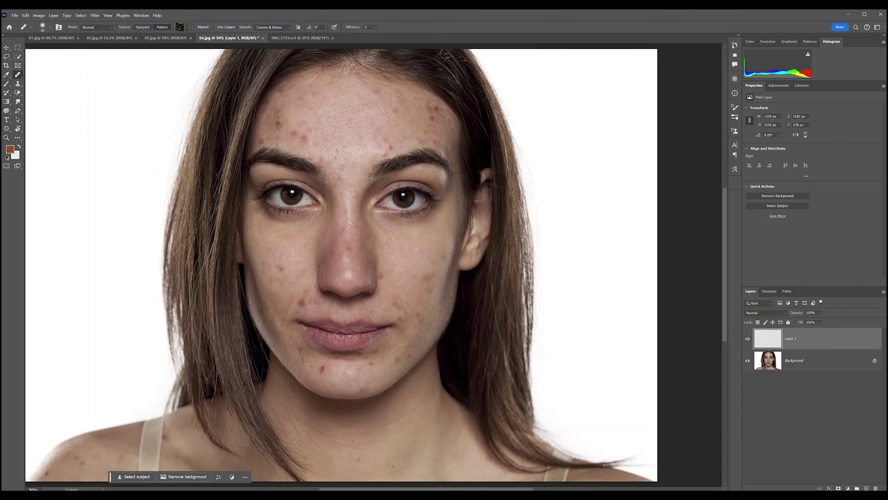
Switch to the Spot Healing Brush, zoom in on the forehead and select Layer 1
{"action": "right_click", "coordinate": [18, 74]}
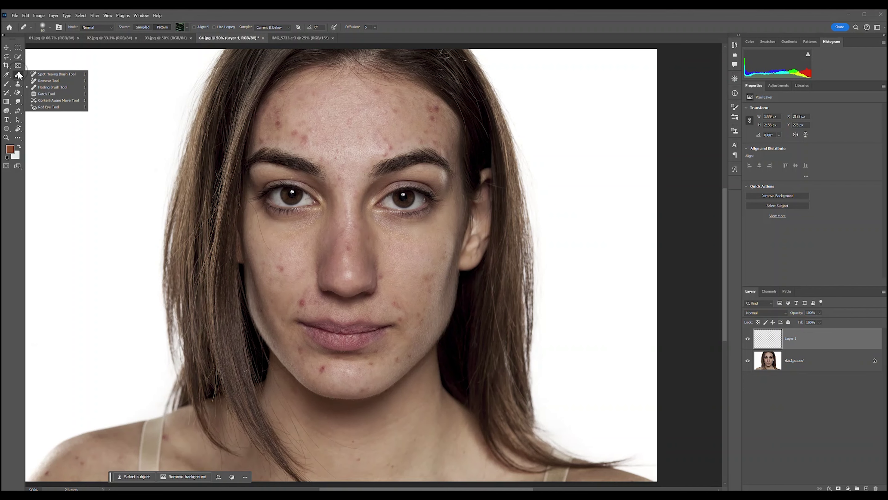
{"action": "left_click", "coordinate": [42, 74]}
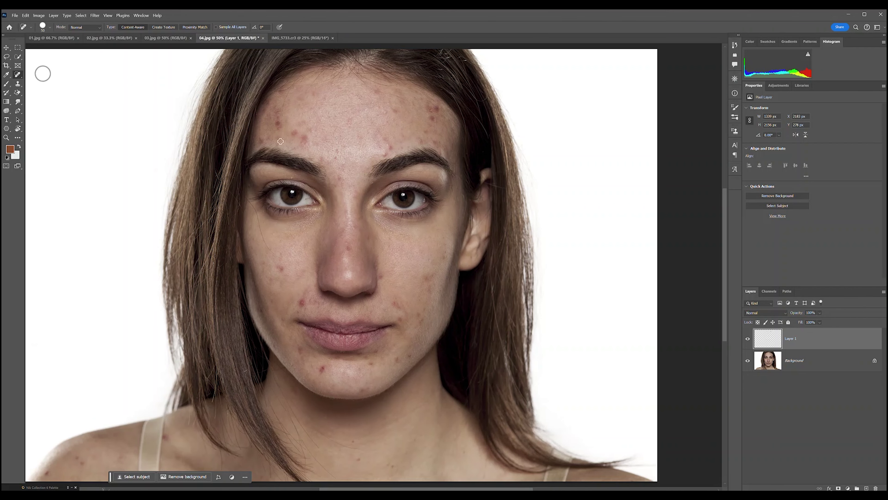
{"action": "scroll", "coordinate": [316, 115], "scroll_direction": "up", "scroll_amount": 1}
{"action": "scroll", "coordinate": [321, 119], "scroll_direction": "up", "scroll_amount": 1}
{"action": "scroll", "coordinate": [322, 119], "scroll_direction": "up", "scroll_amount": 1}
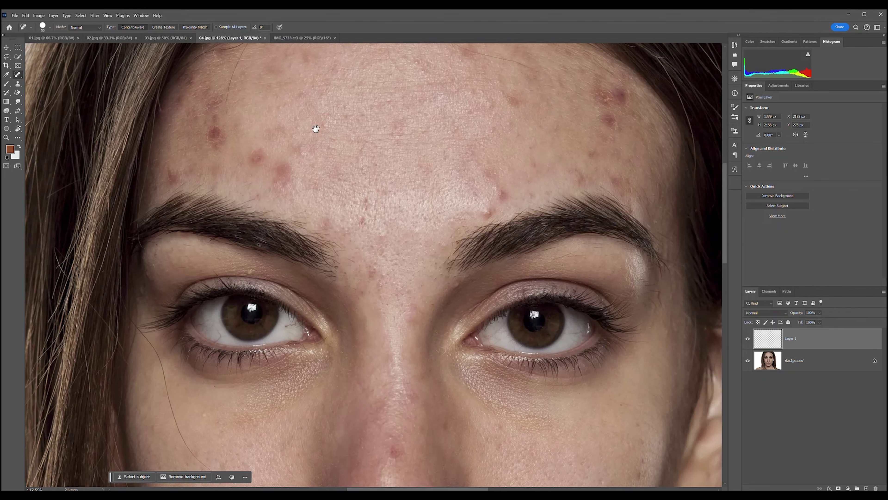
{"action": "scroll", "coordinate": [292, 139], "scroll_direction": "up", "scroll_amount": 1}
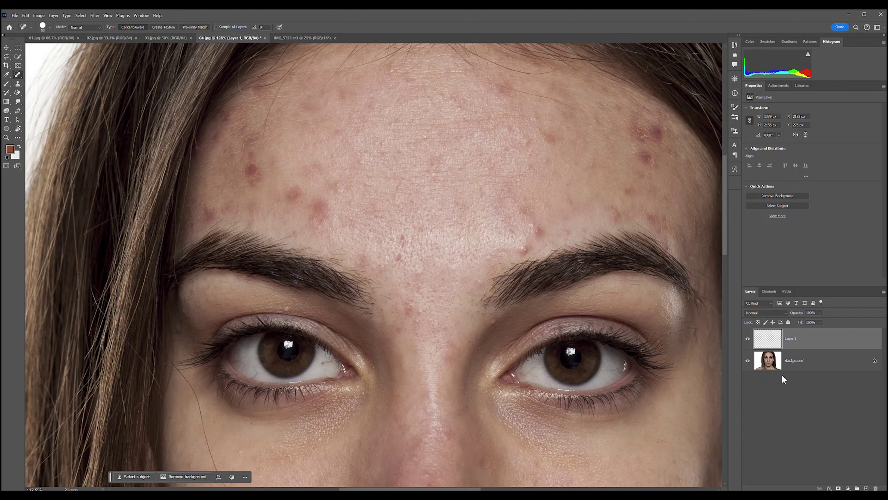
{"action": "left_click", "coordinate": [790, 363]}
{"action": "left_click", "coordinate": [777, 345]}
{"action": "left_click", "coordinate": [780, 363]}
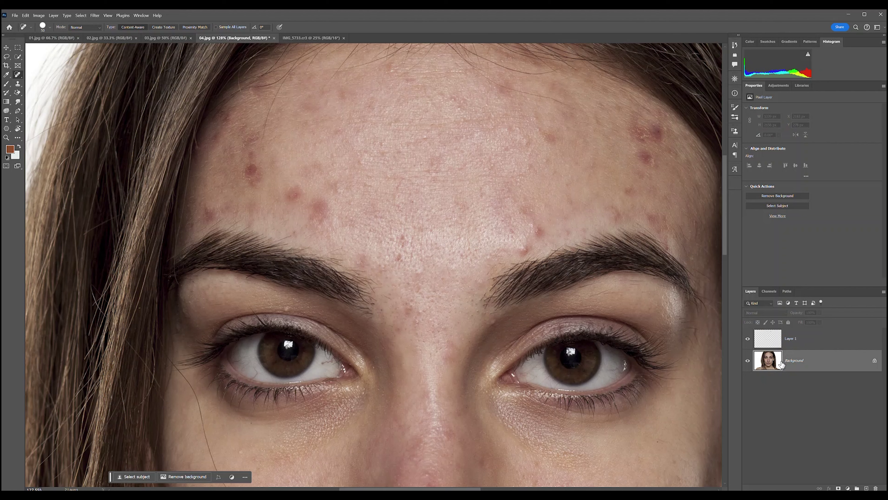
{"action": "left_click", "coordinate": [786, 345]}
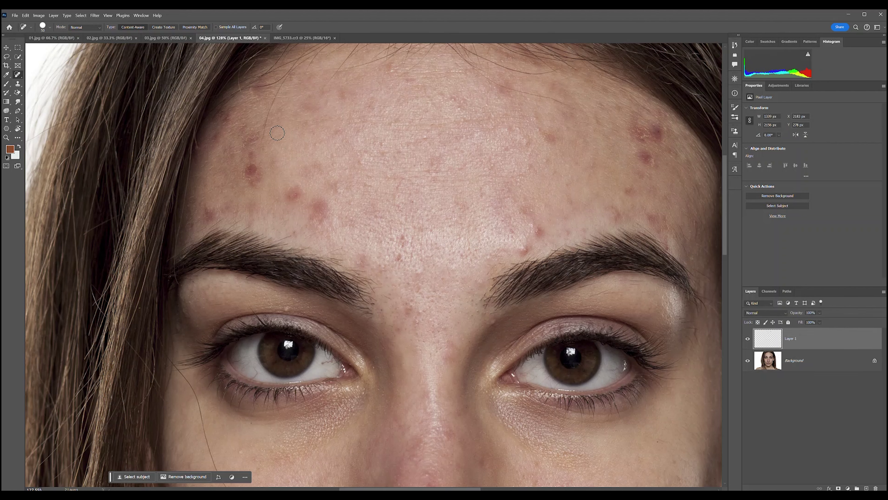
Spot-heal the left and upper-left forehead blemishes, then add an empty Layer 2
{"action": "mouse_move", "coordinate": [295, 187]}
{"action": "left_mouse_down"}
{"action": "mouse_move", "coordinate": [294, 198]}
{"action": "mouse_move", "coordinate": [317, 180]}
{"action": "left_mouse_up"}
{"action": "mouse_move", "coordinate": [373, 184]}
{"action": "left_mouse_down"}
{"action": "mouse_move", "coordinate": [394, 170]}
{"action": "mouse_move", "coordinate": [409, 196]}
{"action": "left_mouse_up"}
{"action": "left_click_drag", "start_coordinate": [254, 178], "coordinate": [249, 168]}
{"action": "left_click", "coordinate": [249, 169]}
{"action": "left_click", "coordinate": [867, 488]}
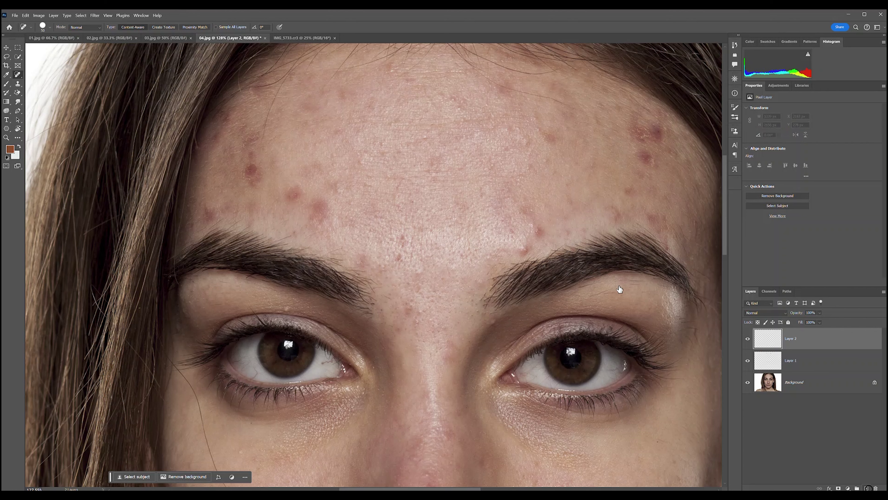
Spot-heal the middle, upper and right forehead blemishes on Layer 2
{"action": "mouse_move", "coordinate": [278, 157]}
{"action": "left_mouse_down"}
{"action": "mouse_move", "coordinate": [456, 164]}
{"action": "mouse_move", "coordinate": [399, 205]}
{"action": "left_mouse_up"}
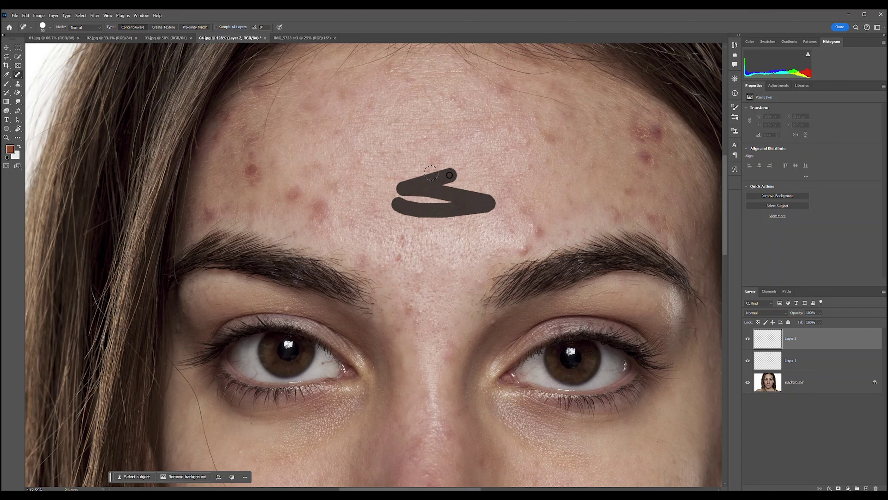
{"action": "mouse_move", "coordinate": [556, 139]}
{"action": "left_mouse_down"}
{"action": "mouse_move", "coordinate": [640, 159]}
{"action": "mouse_move", "coordinate": [652, 133]}
{"action": "left_mouse_up"}
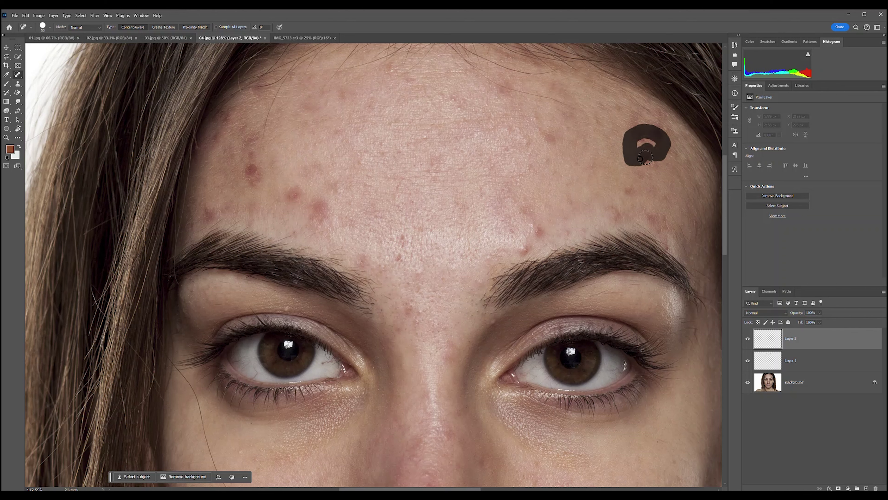
{"action": "left_click", "coordinate": [642, 139]}
Hide Layer 2 and duplicate the Background layer
{"action": "left_click", "coordinate": [747, 339]}
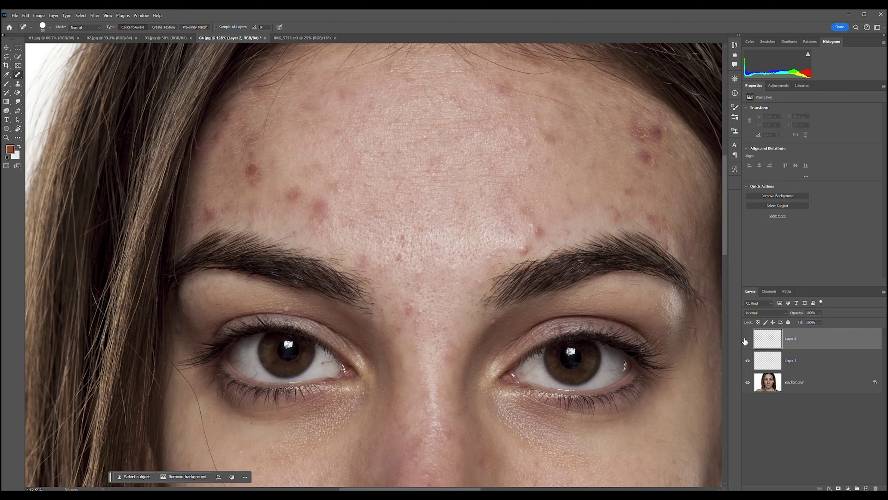
{"action": "left_click", "coordinate": [790, 379]}
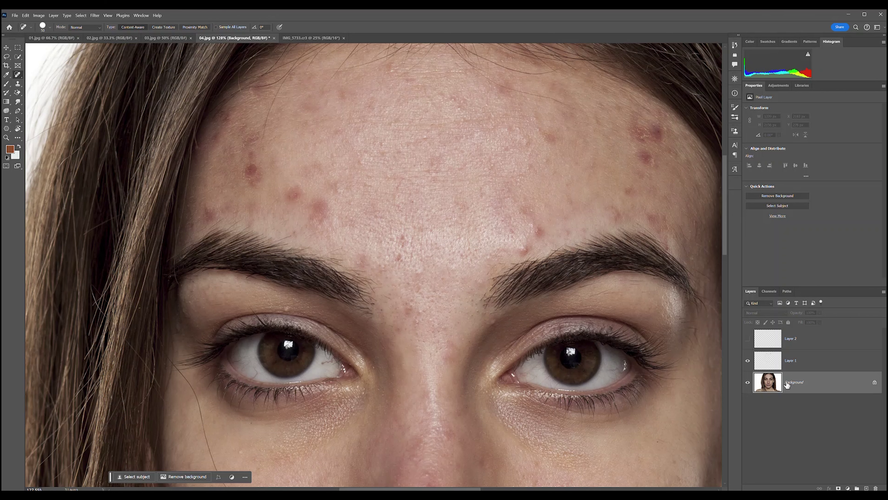
{"action": "key", "text": "ctrl+j"}
Move the Background copy in the stack and toggle Layer 1 off and on to compare the forehead
{"action": "left_click_drag", "start_coordinate": [797, 374], "coordinate": [801, 387]}
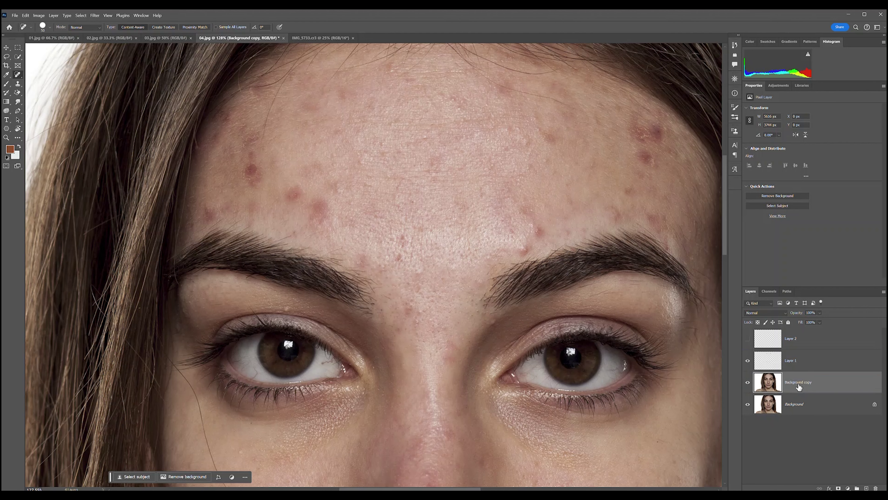
{"action": "left_click", "coordinate": [747, 361]}
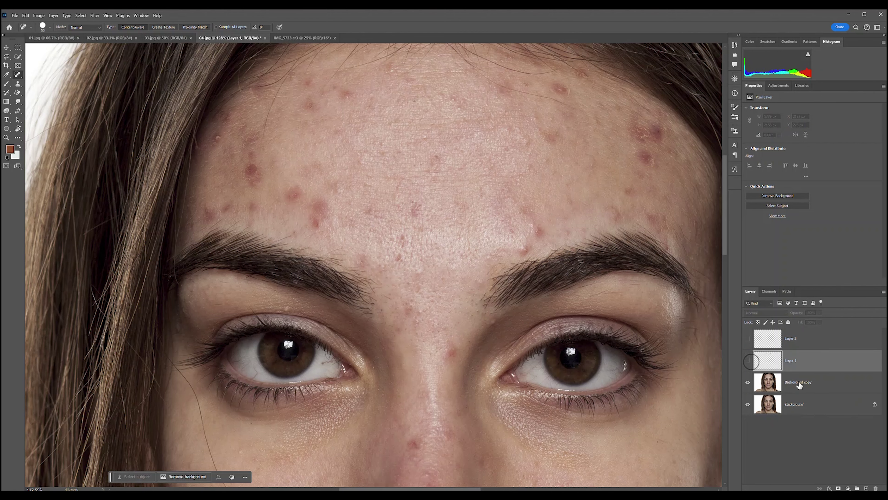
{"action": "left_click_drag", "start_coordinate": [387, 224], "coordinate": [383, 219]}
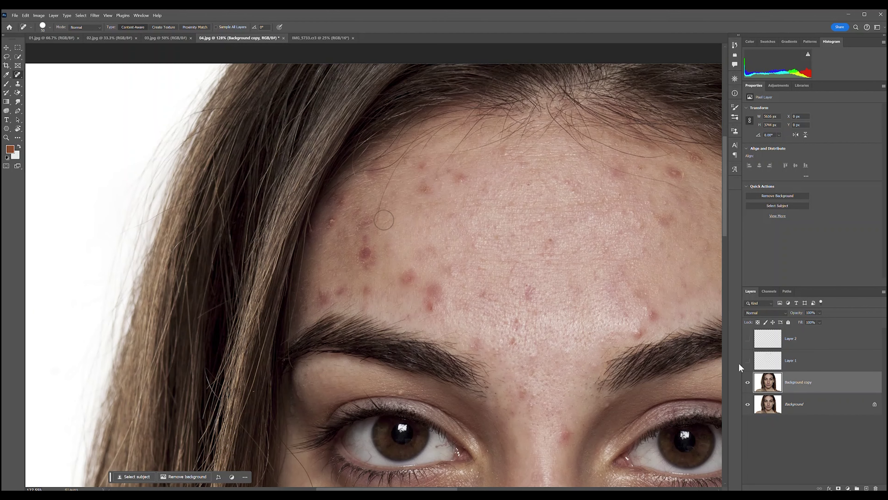
{"action": "left_click", "coordinate": [748, 360]}
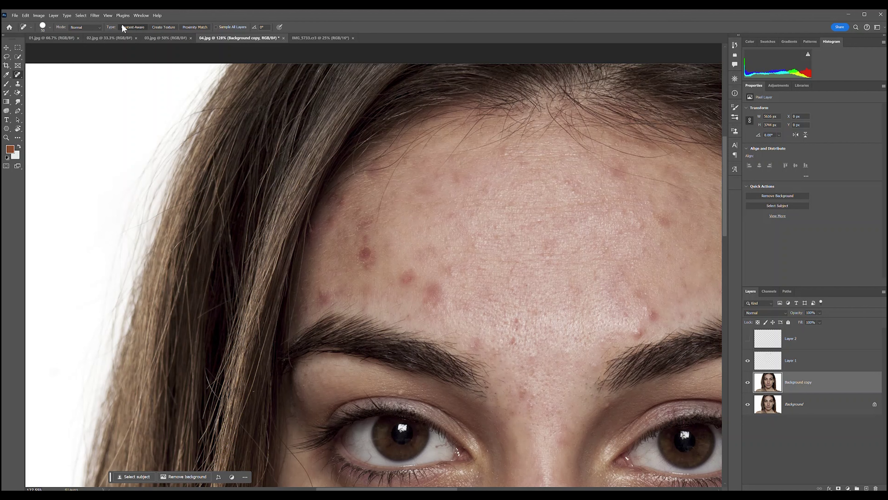
{"action": "mouse_move", "coordinate": [371, 279]}
{"action": "left_mouse_down"}
{"action": "mouse_move", "coordinate": [272, 230]}
{"action": "mouse_move", "coordinate": [246, 233]}
{"action": "left_mouse_up"}
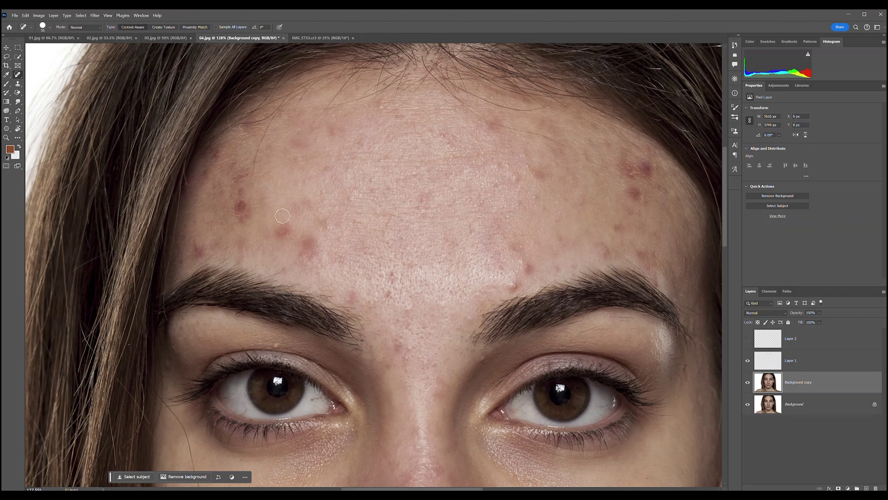
Heal the blemishes on the left and central forehead
{"action": "left_click_drag", "start_coordinate": [274, 225], "coordinate": [306, 187]}
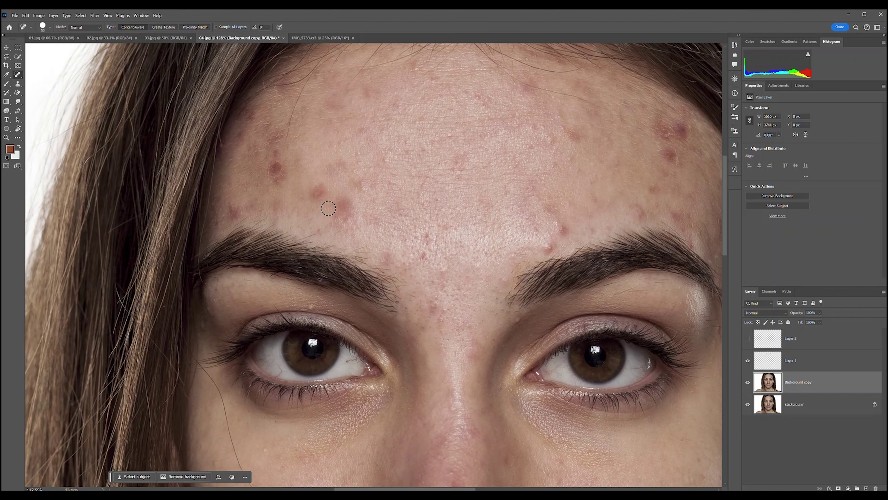
{"action": "left_click_drag", "start_coordinate": [407, 179], "coordinate": [311, 212]}
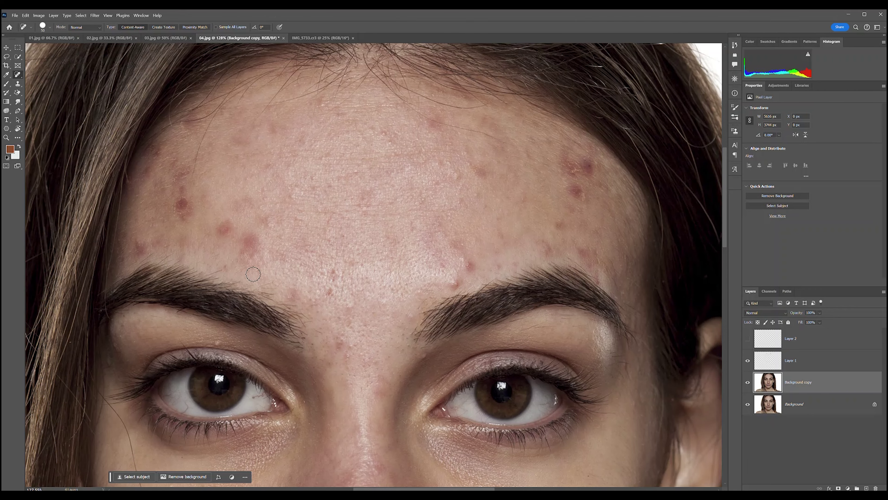
{"action": "left_click_drag", "start_coordinate": [225, 230], "coordinate": [225, 224]}
{"action": "left_click_drag", "start_coordinate": [229, 231], "coordinate": [253, 248]}
{"action": "scroll", "coordinate": [374, 256], "scroll_direction": "up", "scroll_amount": 3}
{"action": "scroll", "coordinate": [375, 255], "scroll_direction": "right", "scroll_amount": 3}
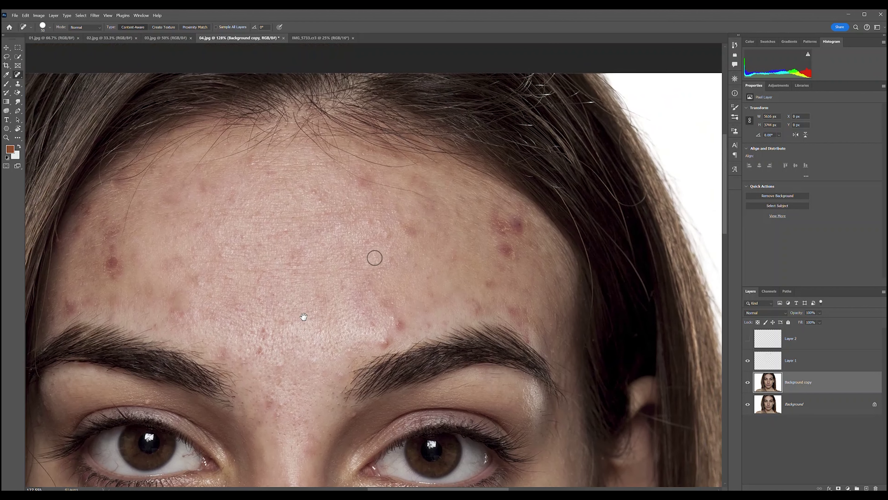
{"action": "left_click_drag", "start_coordinate": [396, 323], "coordinate": [400, 327]}
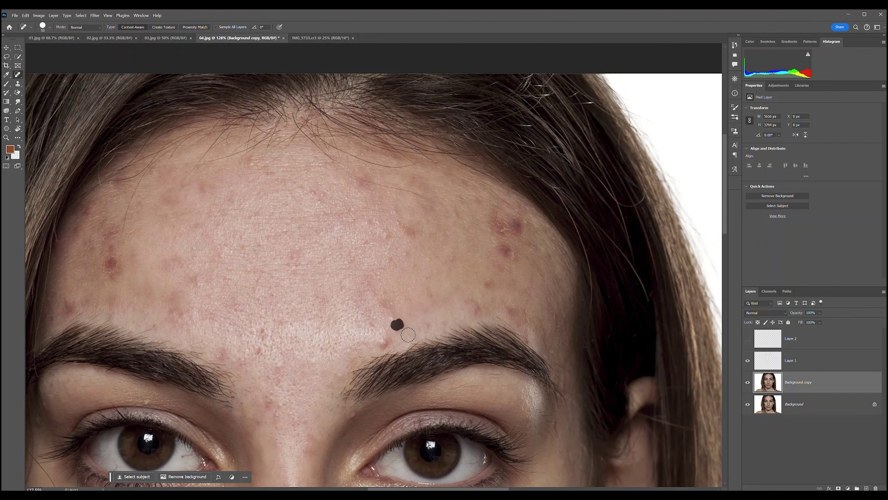
{"action": "left_click", "coordinate": [403, 325]}
Heal the spots above the right eyebrow, across the right forehead and near the hairline
{"action": "left_click_drag", "start_coordinate": [381, 343], "coordinate": [406, 330]}
{"action": "left_click", "coordinate": [489, 284]}
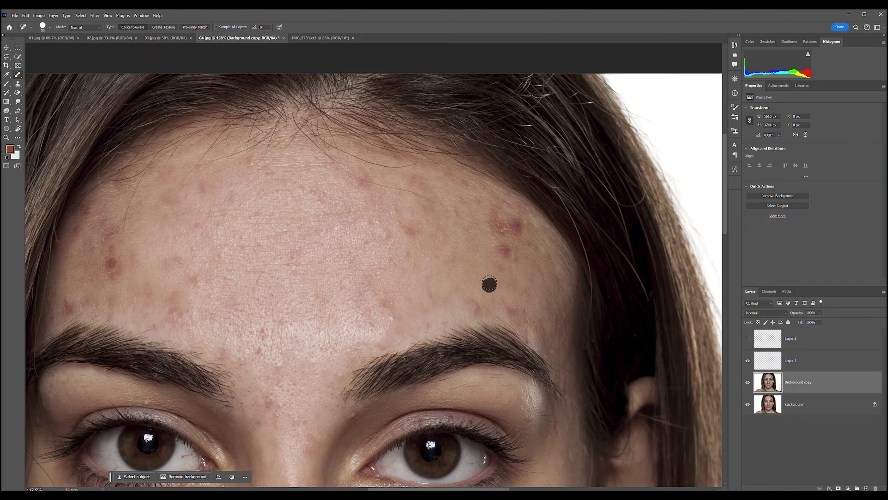
{"action": "left_click_drag", "start_coordinate": [485, 302], "coordinate": [475, 304]}
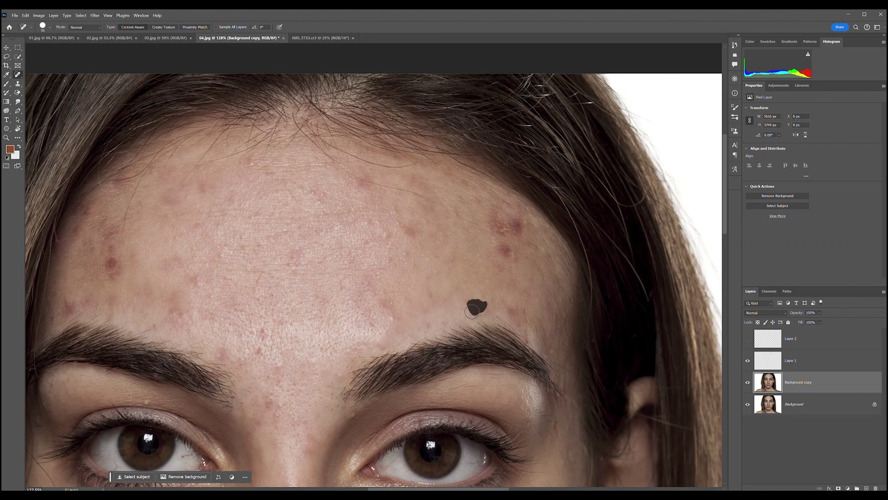
{"action": "left_click", "coordinate": [490, 298]}
{"action": "left_click_drag", "start_coordinate": [452, 280], "coordinate": [529, 337]}
{"action": "left_click", "coordinate": [440, 238]}
{"action": "left_click_drag", "start_coordinate": [430, 235], "coordinate": [508, 261]}
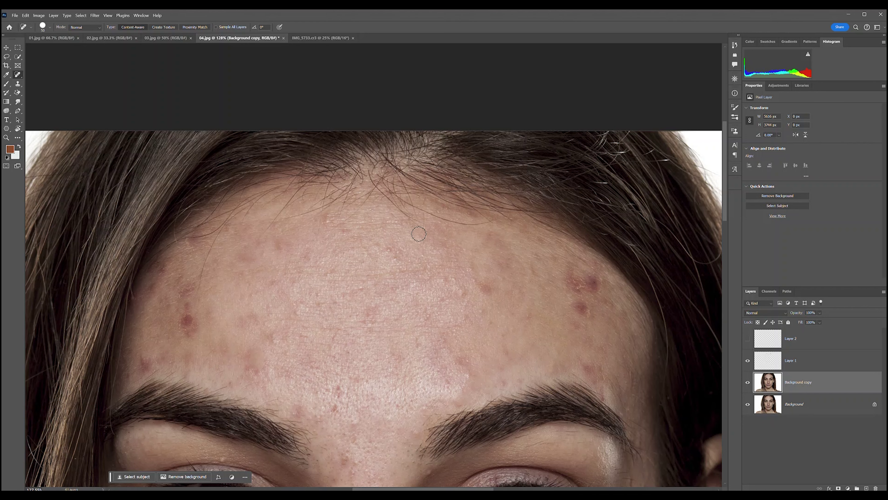
Remove the stray hair strand and a hairline spot, then compare against the original
{"action": "left_click_drag", "start_coordinate": [453, 244], "coordinate": [424, 247]}
{"action": "left_click_drag", "start_coordinate": [303, 310], "coordinate": [384, 309]}
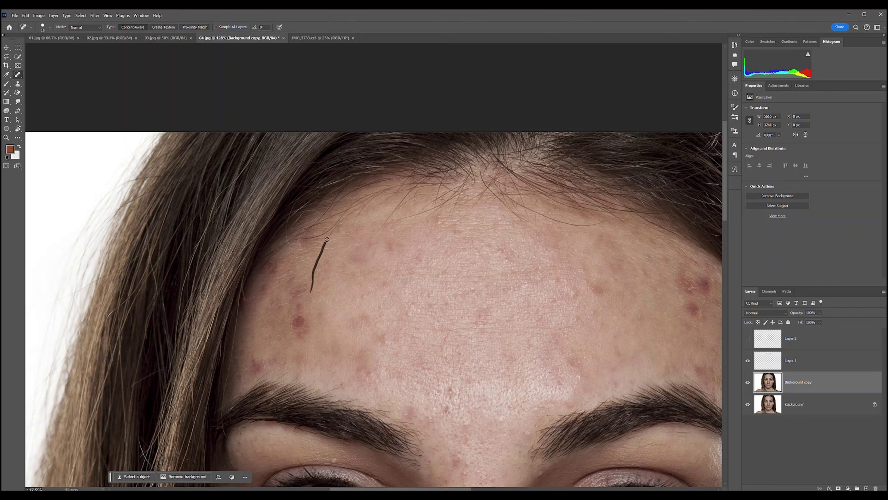
{"action": "left_click_drag", "start_coordinate": [335, 227], "coordinate": [339, 220]}
{"action": "left_click_drag", "start_coordinate": [404, 207], "coordinate": [372, 260]}
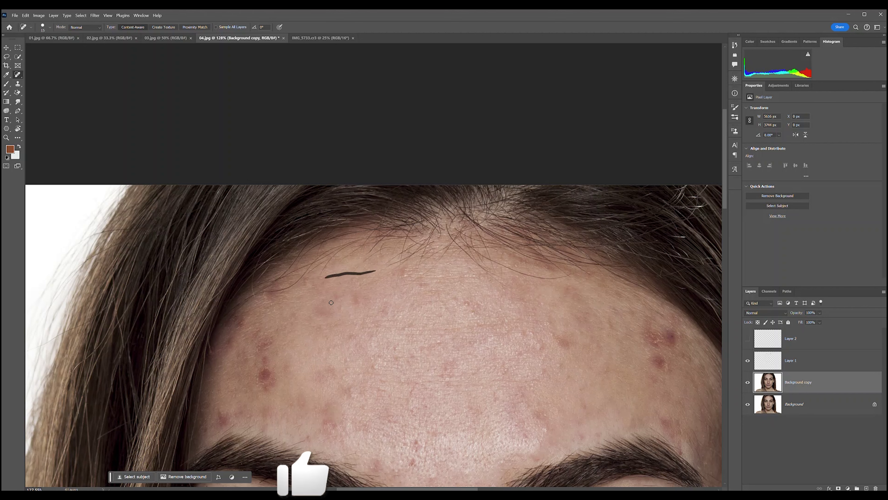
{"action": "left_click_drag", "start_coordinate": [512, 343], "coordinate": [359, 313]}
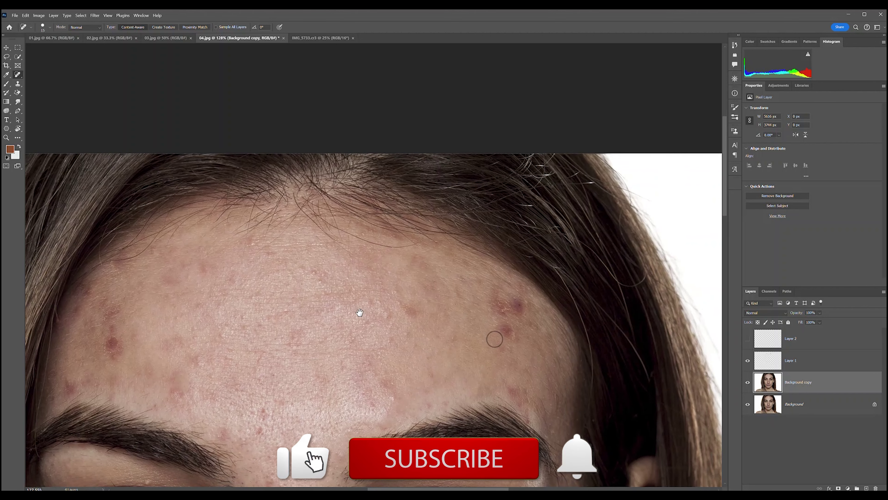
{"action": "left_click", "coordinate": [748, 382]}
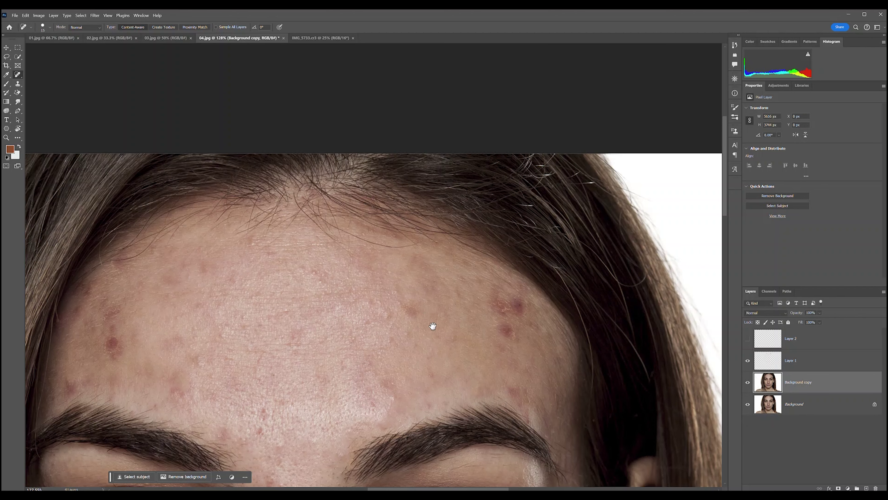
{"action": "left_click_drag", "start_coordinate": [432, 325], "coordinate": [474, 375]}
Set healing type to Create Texture and heal the left forehead blemishes
{"action": "left_click", "coordinate": [163, 27]}
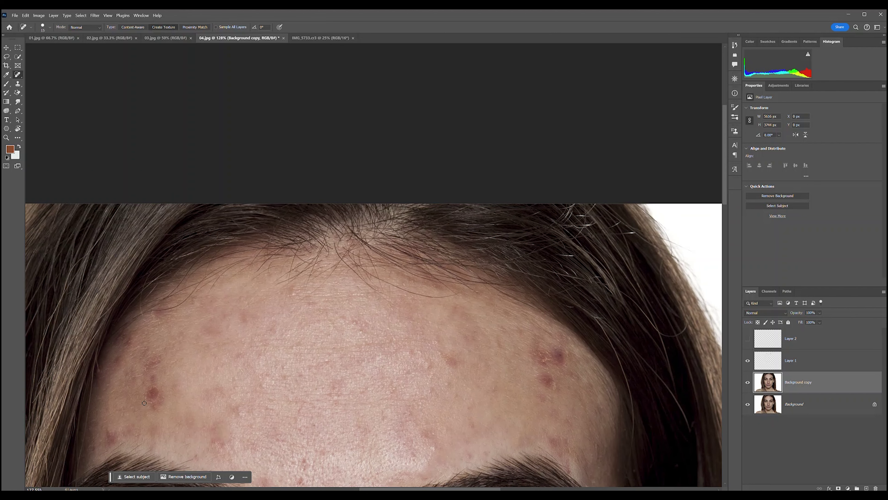
{"action": "left_click_drag", "start_coordinate": [155, 393], "coordinate": [155, 406]}
{"action": "left_click", "coordinate": [149, 398]}
Lower brush hardness to 13% and heal the spots above the left brow
{"action": "right_click", "coordinate": [147, 371]}
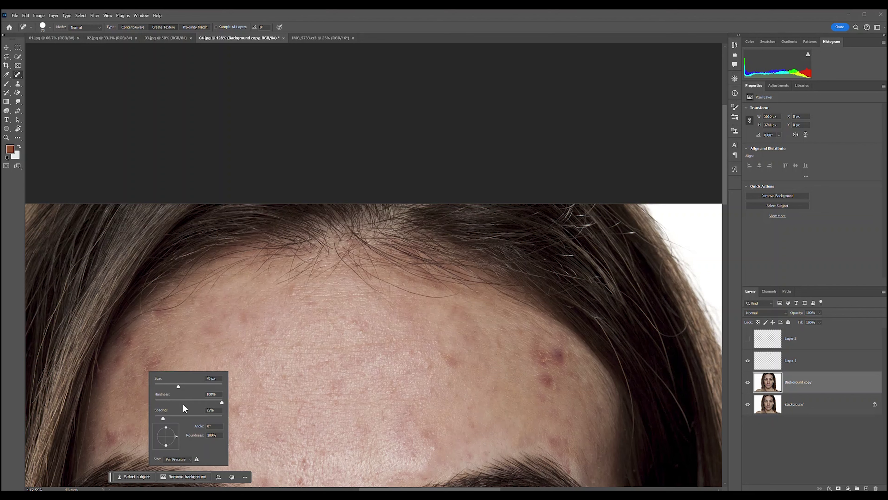
{"action": "left_click_drag", "start_coordinate": [181, 399], "coordinate": [166, 402]}
{"action": "left_click_drag", "start_coordinate": [169, 407], "coordinate": [165, 412]}
{"action": "key", "text": "Return"}
{"action": "left_click", "coordinate": [152, 379]}
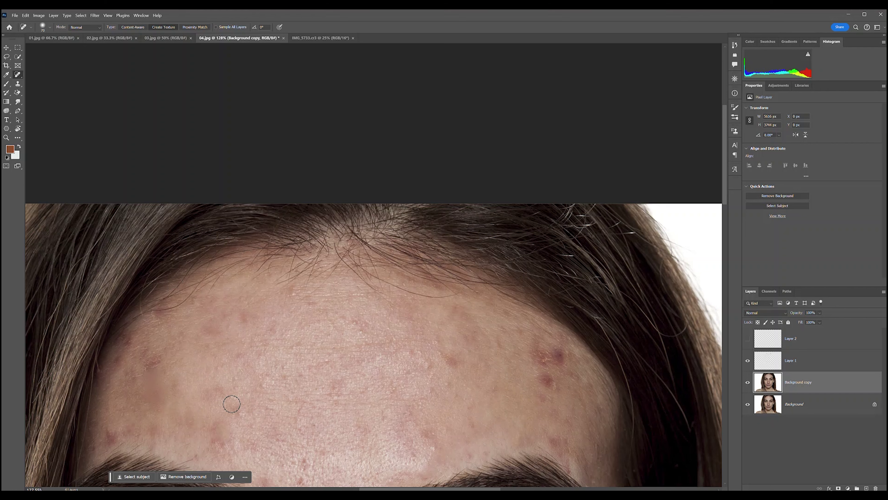
{"action": "left_click", "coordinate": [106, 436]}
{"action": "left_click", "coordinate": [117, 434]}
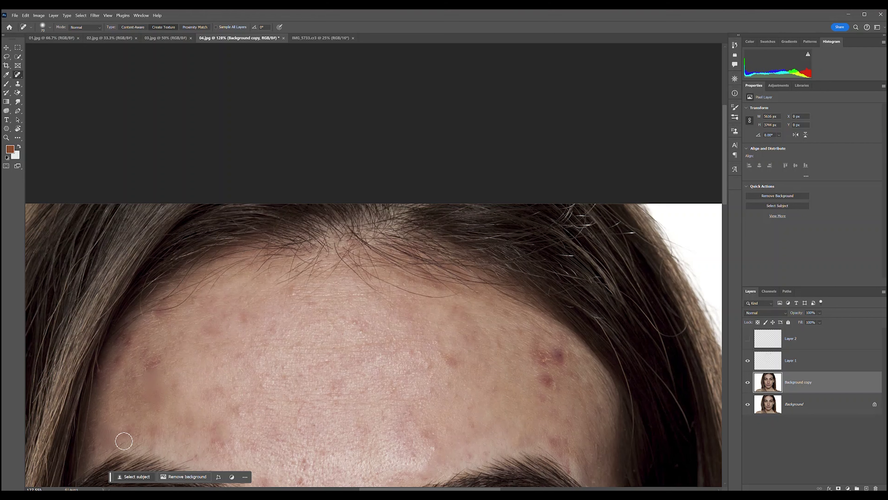
{"action": "scroll", "coordinate": [123, 461], "scroll_direction": "up", "scroll_amount": 3}
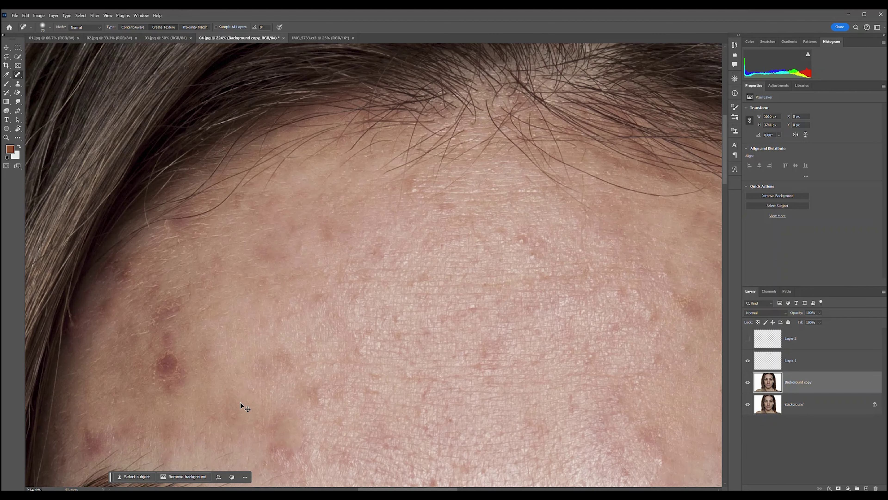
{"action": "scroll", "coordinate": [245, 350], "scroll_direction": "down", "scroll_amount": 2}
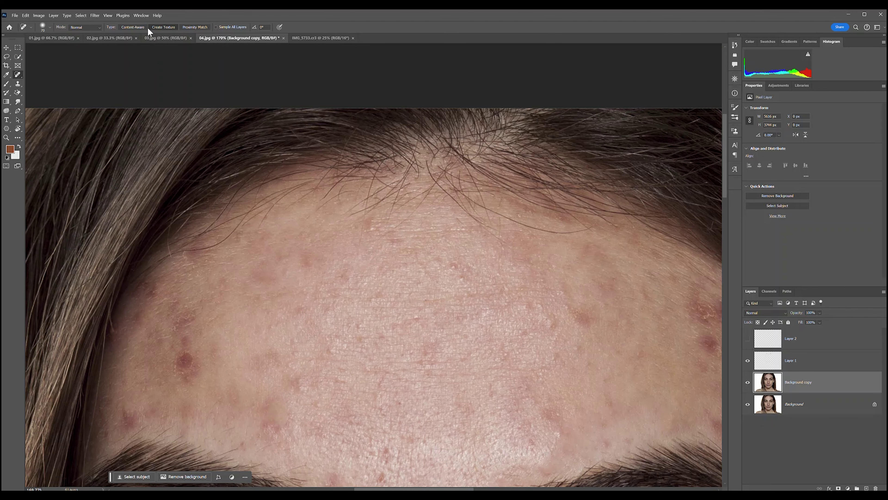
Switch healing type to Proximity Match and raise brush hardness to 87%
{"action": "left_click", "coordinate": [186, 28]}
{"action": "mouse_move", "coordinate": [373, 373]}
{"action": "left_mouse_down"}
{"action": "mouse_move", "coordinate": [373, 295]}
{"action": "mouse_move", "coordinate": [494, 312]}
{"action": "left_mouse_up"}
{"action": "right_click", "coordinate": [410, 273]}
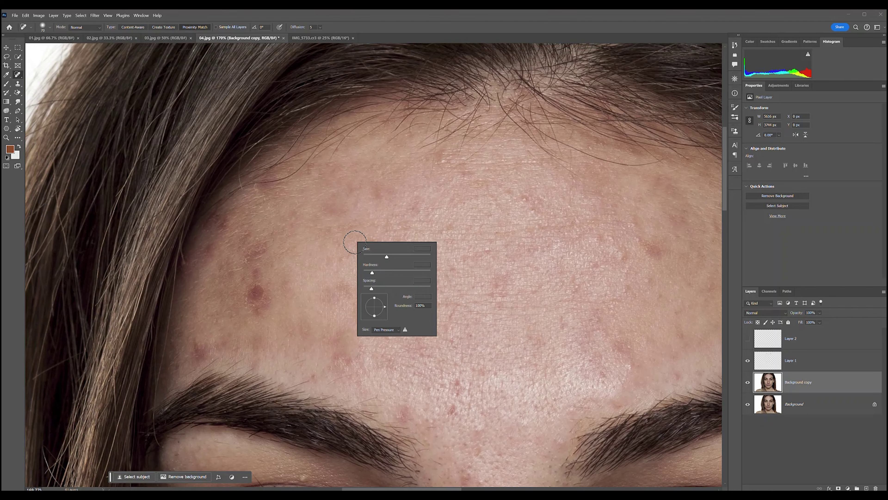
{"action": "left_click_drag", "start_coordinate": [409, 271], "coordinate": [426, 273]}
{"action": "key", "text": "Return"}
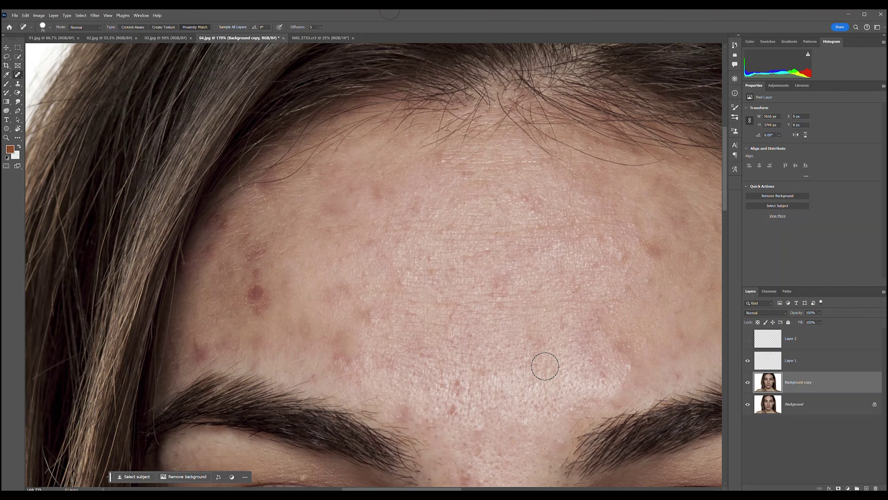
{"action": "scroll", "coordinate": [347, 343], "scroll_direction": "left", "scroll_amount": 2}
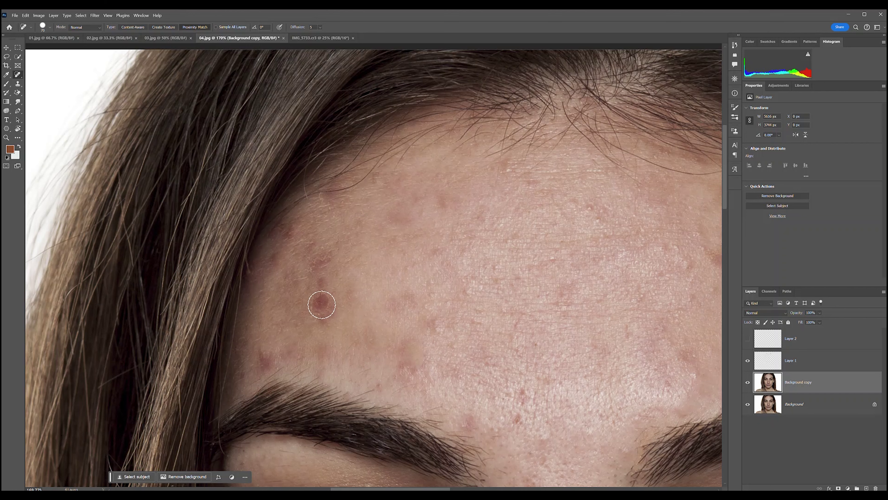
Heal the dark spots on the left forehead and near the left temple
{"action": "left_click", "coordinate": [321, 304]}
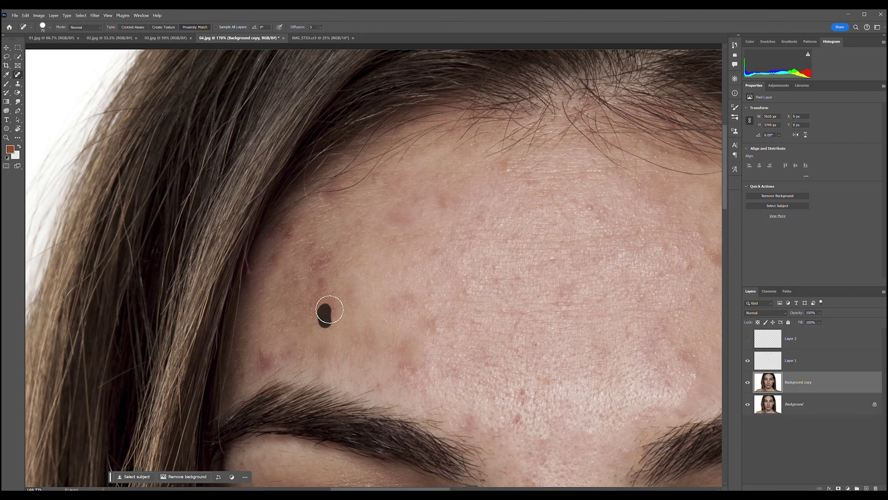
{"action": "left_click_drag", "start_coordinate": [330, 295], "coordinate": [328, 293]}
{"action": "left_click", "coordinate": [334, 308]}
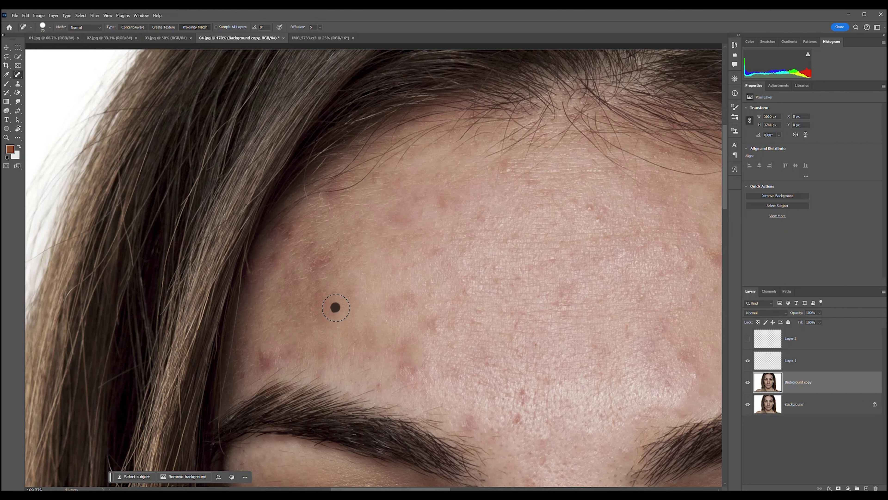
{"action": "left_click", "coordinate": [263, 361]}
{"action": "left_click_drag", "start_coordinate": [275, 356], "coordinate": [292, 347]}
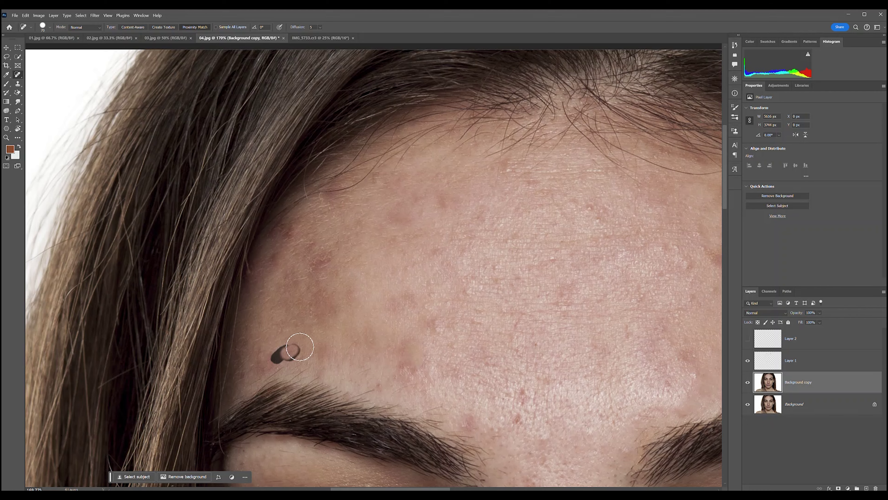
{"action": "left_click_drag", "start_coordinate": [557, 313], "coordinate": [469, 362]}
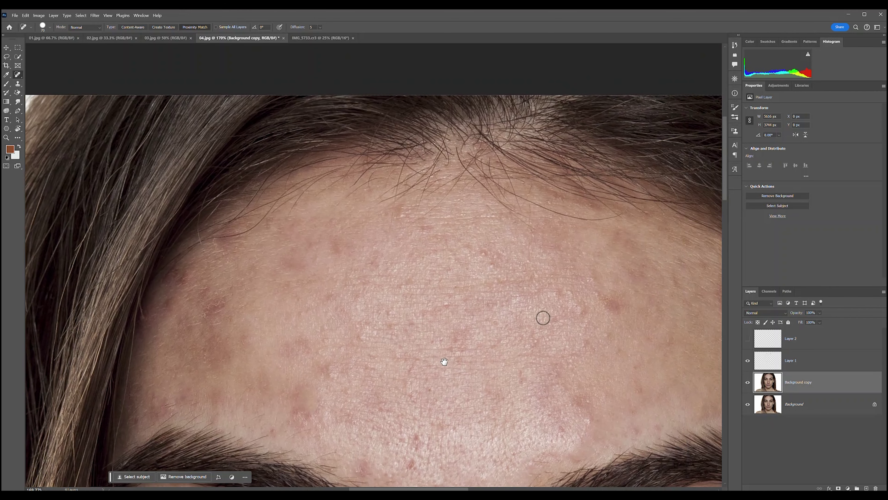
{"action": "left_click", "coordinate": [219, 308]}
{"action": "left_click", "coordinate": [210, 308]}
Heal the cluster of blemishes at the right forehead edge
{"action": "left_click_drag", "start_coordinate": [436, 351], "coordinate": [332, 381]}
{"action": "left_click", "coordinate": [479, 330]}
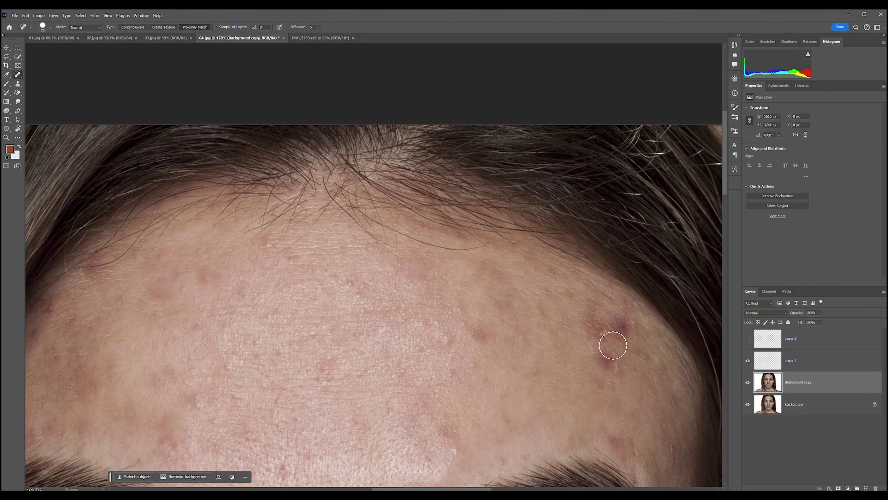
{"action": "left_click", "coordinate": [601, 330]}
{"action": "left_click", "coordinate": [607, 330]}
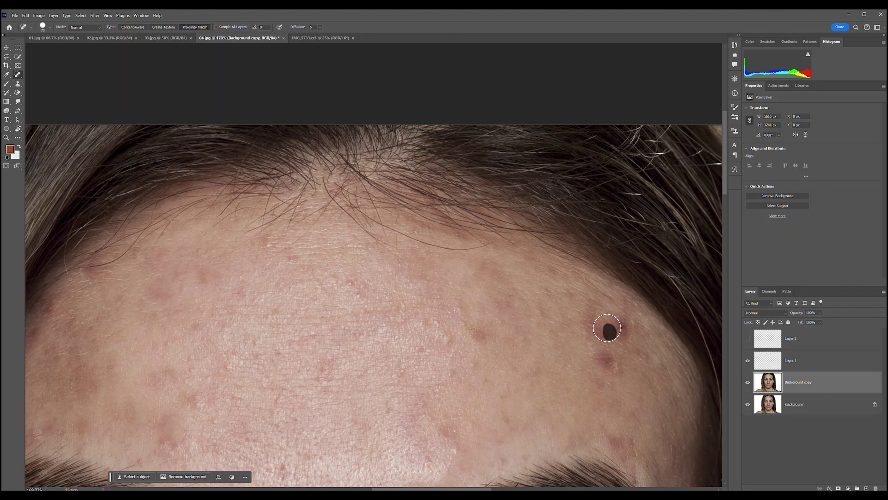
{"action": "left_click", "coordinate": [593, 313]}
{"action": "left_click", "coordinate": [621, 329]}
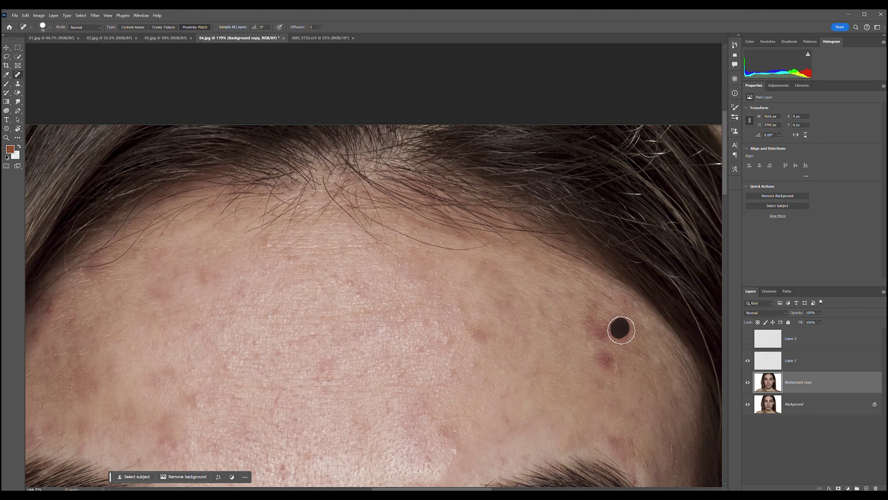
{"action": "left_click", "coordinate": [610, 329]}
{"action": "left_click", "coordinate": [615, 332]}
Heal the remaining right forehead spots down to just above the right eyebrow
{"action": "left_click_drag", "start_coordinate": [614, 365], "coordinate": [551, 294]}
{"action": "left_click", "coordinate": [551, 293]}
{"action": "left_click", "coordinate": [561, 297]}
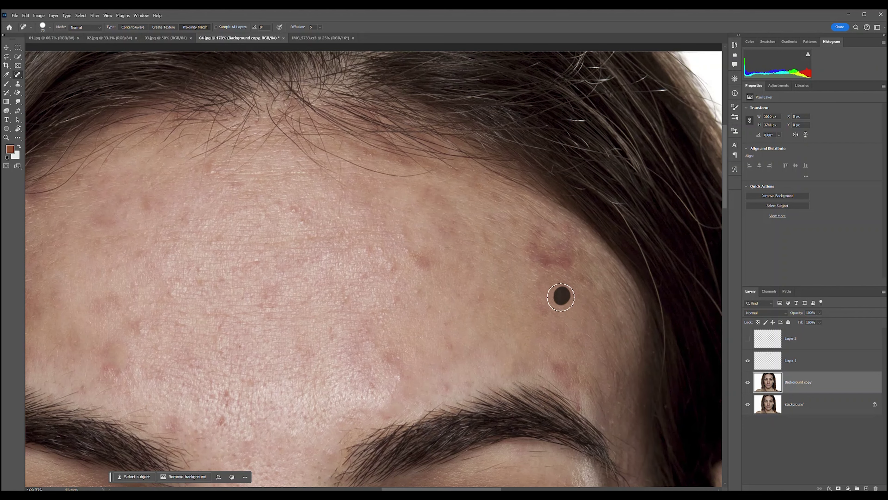
{"action": "left_click", "coordinate": [545, 305]}
{"action": "mouse_move", "coordinate": [591, 352]}
{"action": "left_mouse_down"}
{"action": "mouse_move", "coordinate": [505, 298]}
{"action": "mouse_move", "coordinate": [481, 322]}
{"action": "left_mouse_up"}
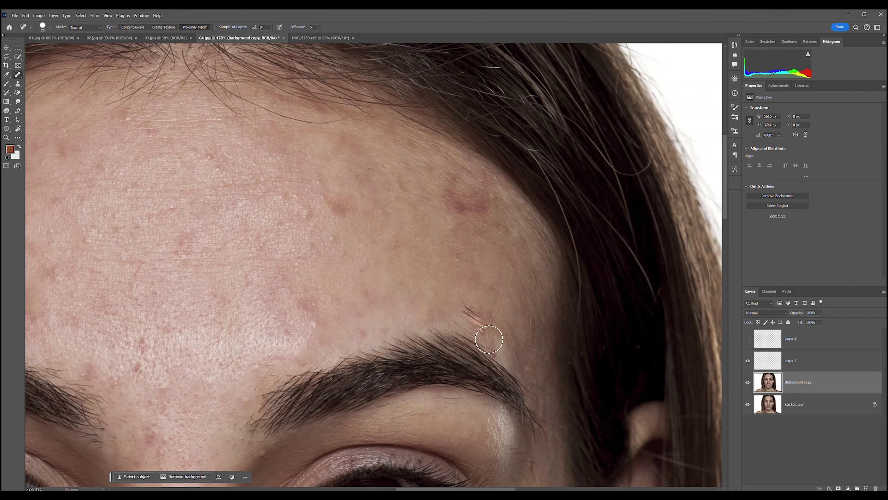
{"action": "left_click", "coordinate": [476, 318]}
Switch back to Content-Aware and heal the spots beside the right eyebrow
{"action": "left_click", "coordinate": [135, 26]}
{"action": "left_click", "coordinate": [476, 314]}
{"action": "left_click", "coordinate": [496, 323]}
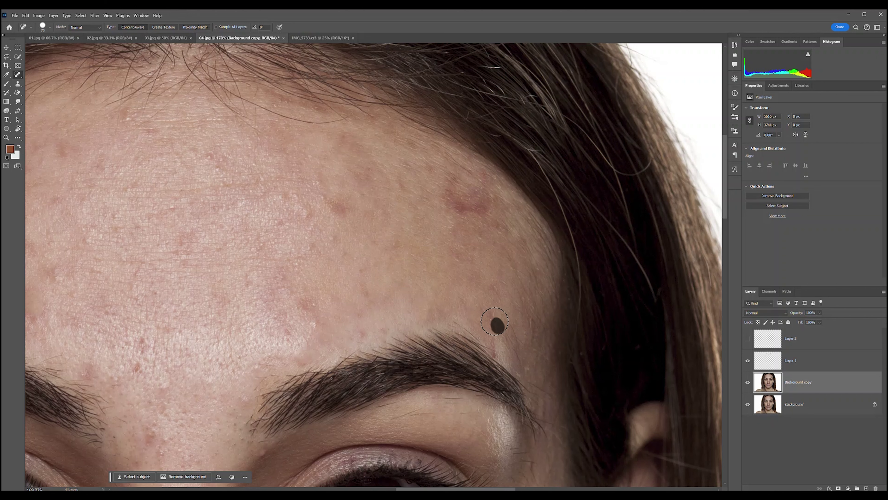
{"action": "left_click", "coordinate": [495, 339]}
{"action": "left_click_drag", "start_coordinate": [493, 355], "coordinate": [494, 357]}
{"action": "left_click", "coordinate": [501, 353]}
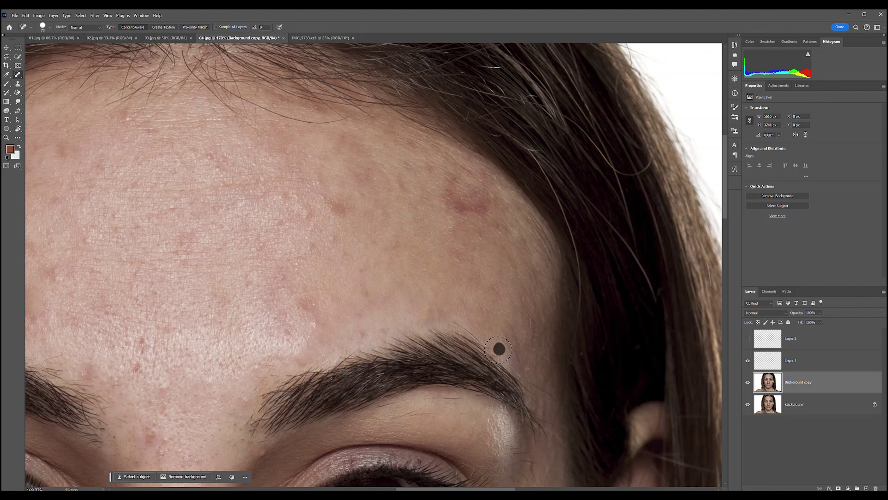
{"action": "mouse_move", "coordinate": [472, 327]}
{"action": "left_mouse_down"}
{"action": "mouse_move", "coordinate": [535, 328]}
{"action": "mouse_move", "coordinate": [569, 264]}
{"action": "mouse_move", "coordinate": [589, 257]}
{"action": "left_mouse_up"}
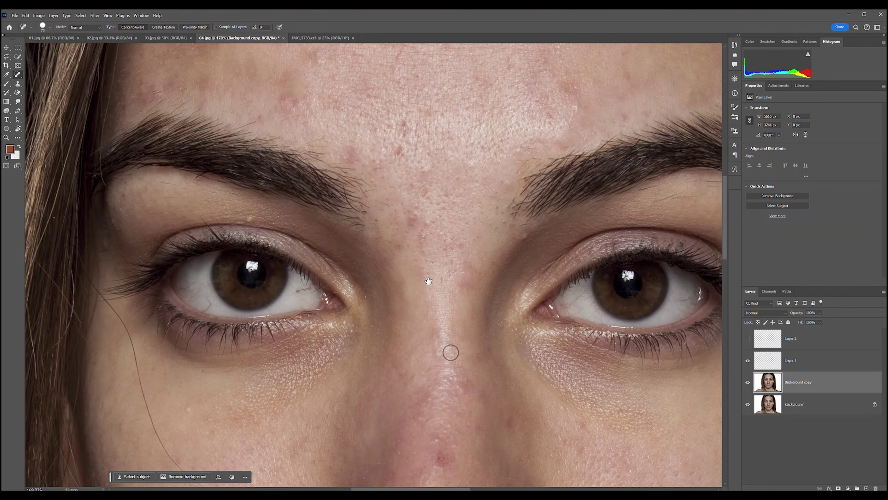
Shrink the Spot Healing Brush and heal the dark mole between the brows
{"action": "key", "text": "bracketleft"}
{"action": "key", "text": "bracketleft"}
{"action": "key", "text": "bracketleft"}
{"action": "left_click", "coordinate": [415, 221]}
{"action": "left_click_drag", "start_coordinate": [660, 170], "coordinate": [515, 258]}
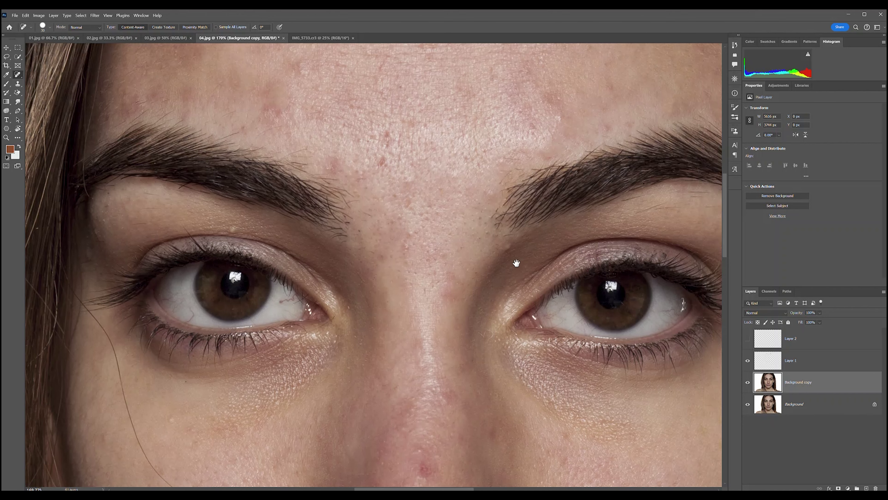
{"action": "left_click_drag", "start_coordinate": [609, 337], "coordinate": [506, 261]}
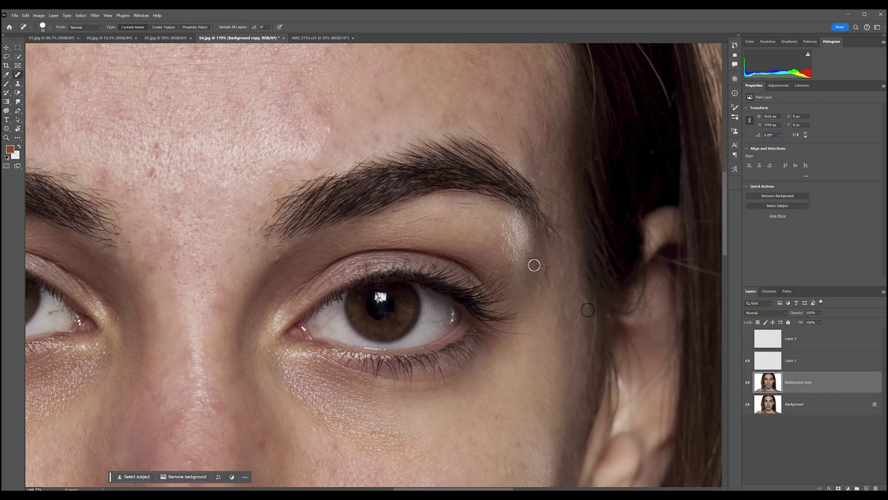
Paint away the stray hairs and blemishes around the right eyebrow
{"action": "left_click_drag", "start_coordinate": [492, 217], "coordinate": [461, 205]}
{"action": "mouse_move", "coordinate": [412, 224]}
{"action": "left_mouse_down"}
{"action": "mouse_move", "coordinate": [453, 217]}
{"action": "mouse_move", "coordinate": [410, 216]}
{"action": "mouse_move", "coordinate": [428, 206]}
{"action": "left_mouse_up"}
{"action": "left_click_drag", "start_coordinate": [469, 203], "coordinate": [462, 209]}
{"action": "left_click_drag", "start_coordinate": [532, 257], "coordinate": [548, 284]}
{"action": "left_click_drag", "start_coordinate": [476, 339], "coordinate": [554, 238]}
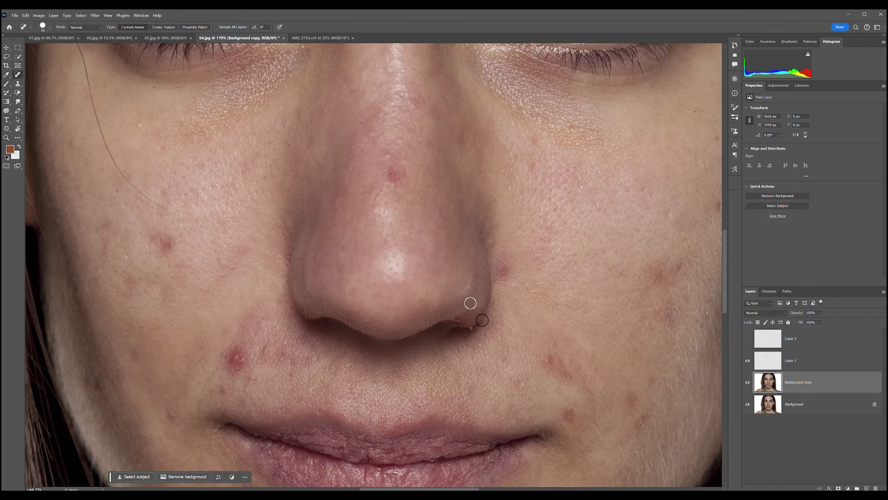
Zoom into the nostril, shrink the brush and heal its two dark specks
{"action": "scroll", "coordinate": [476, 330], "scroll_direction": "up", "scroll_amount": 2}
{"action": "scroll", "coordinate": [476, 331], "scroll_direction": "up", "scroll_amount": 3}
{"action": "scroll", "coordinate": [476, 330], "scroll_direction": "up", "scroll_amount": 3}
{"action": "scroll", "coordinate": [475, 330], "scroll_direction": "up", "scroll_amount": 3}
{"action": "scroll", "coordinate": [475, 330], "scroll_direction": "down", "scroll_amount": 1}
{"action": "key", "text": "bracketleft"}
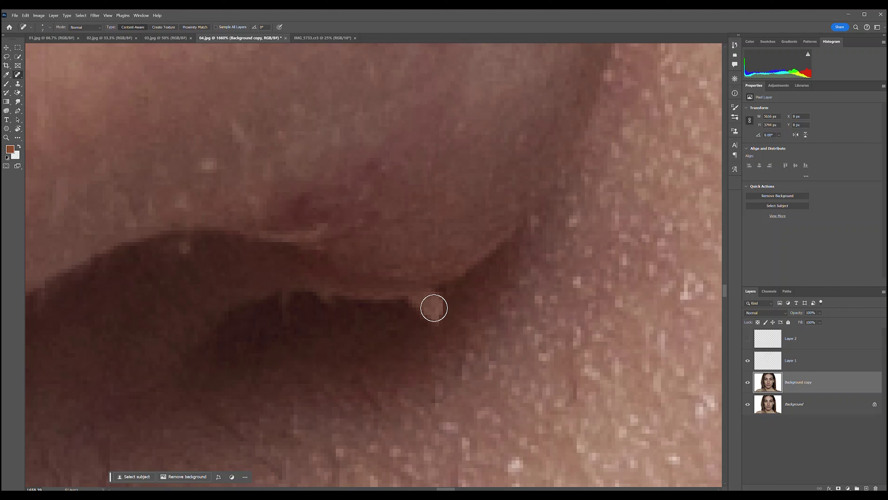
{"action": "left_click", "coordinate": [426, 301]}
{"action": "left_click", "coordinate": [434, 311]}
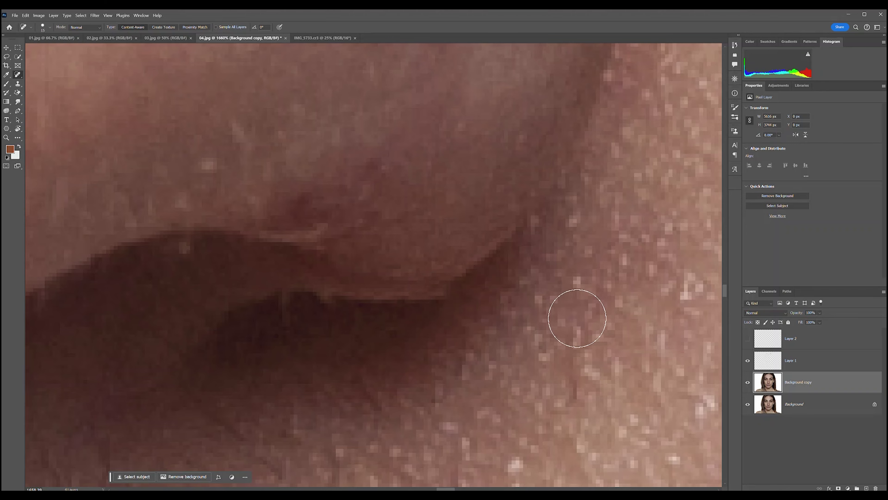
Zoom back out and pan so the eyes and nose are in view
{"action": "scroll", "coordinate": [575, 309], "scroll_direction": "up", "scroll_amount": 3}
{"action": "scroll", "coordinate": [579, 313], "scroll_direction": "down", "scroll_amount": 3}
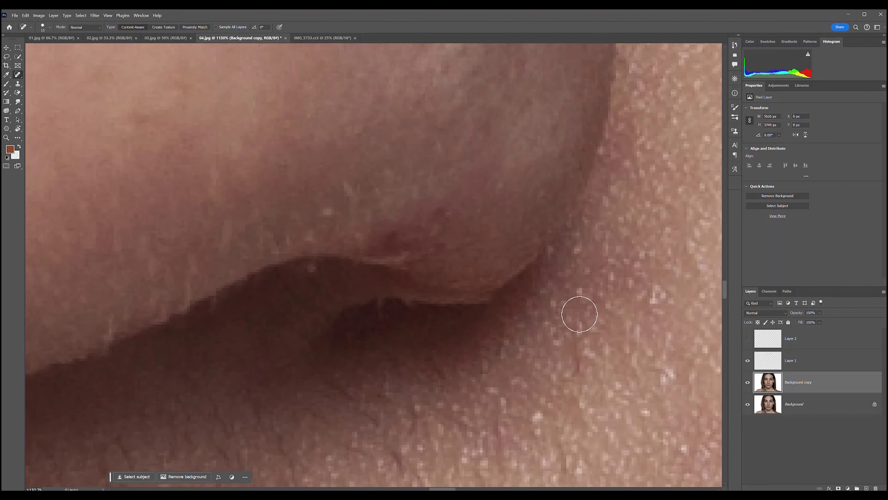
{"action": "scroll", "coordinate": [579, 313], "scroll_direction": "down", "scroll_amount": 1}
{"action": "scroll", "coordinate": [579, 314], "scroll_direction": "down", "scroll_amount": 2}
{"action": "scroll", "coordinate": [579, 314], "scroll_direction": "down", "scroll_amount": 3}
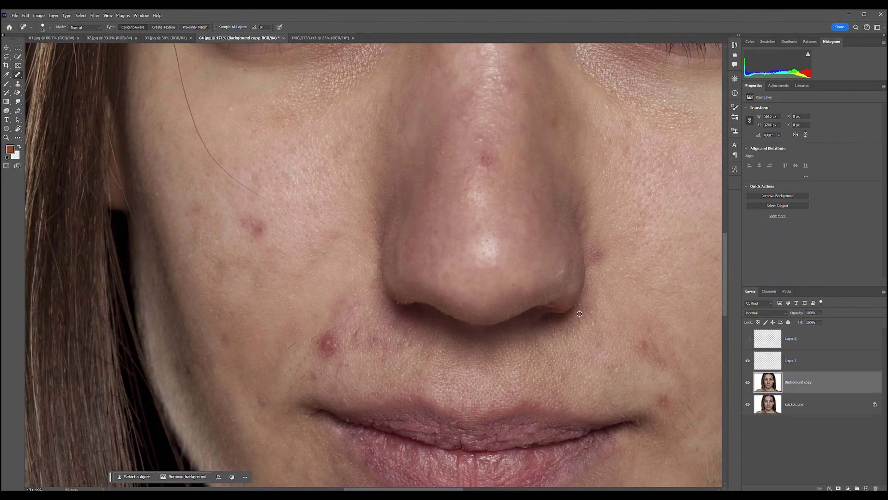
{"action": "scroll", "coordinate": [579, 313], "scroll_direction": "down", "scroll_amount": 2}
{"action": "scroll", "coordinate": [579, 313], "scroll_direction": "down", "scroll_amount": 1}
{"action": "scroll", "coordinate": [580, 314], "scroll_direction": "down", "scroll_amount": 1}
{"action": "scroll", "coordinate": [579, 314], "scroll_direction": "down", "scroll_amount": 3}
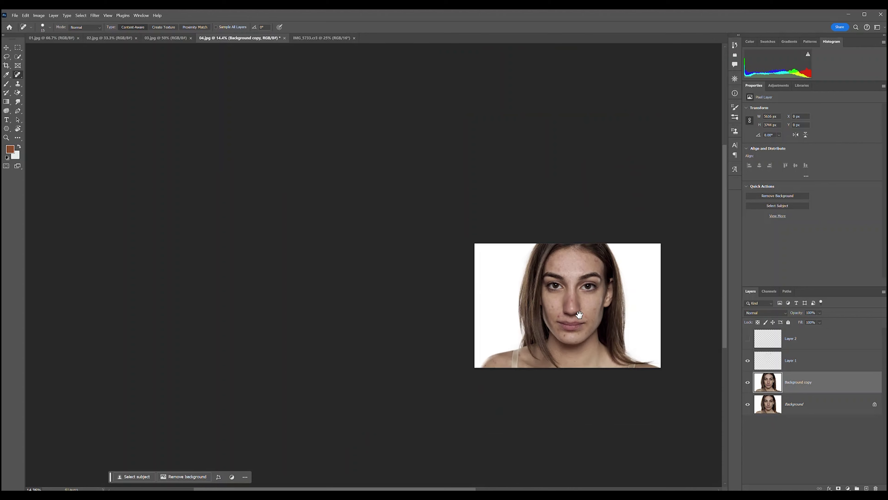
{"action": "scroll", "coordinate": [574, 315], "scroll_direction": "down", "scroll_amount": 2}
{"action": "scroll", "coordinate": [520, 347], "scroll_direction": "down", "scroll_amount": 2}
{"action": "scroll", "coordinate": [520, 347], "scroll_direction": "up", "scroll_amount": 1}
{"action": "scroll", "coordinate": [520, 347], "scroll_direction": "up", "scroll_amount": 2}
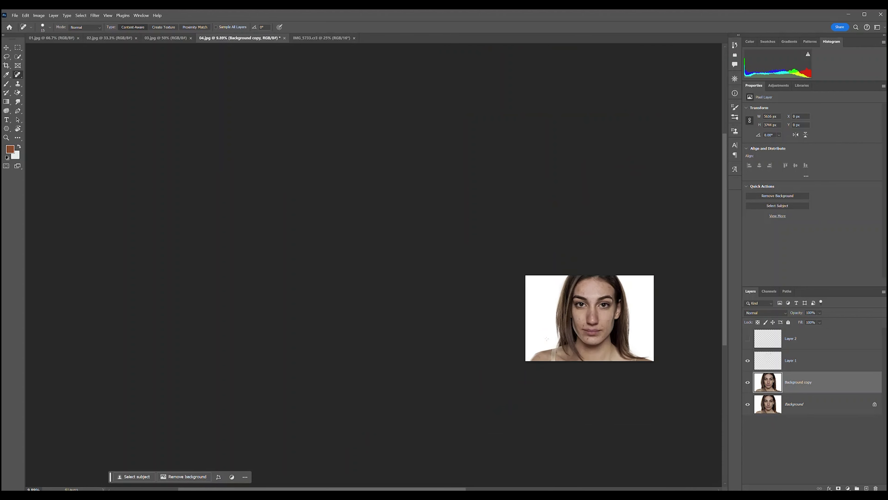
{"action": "scroll", "coordinate": [524, 345], "scroll_direction": "up", "scroll_amount": 3}
{"action": "scroll", "coordinate": [535, 341], "scroll_direction": "up", "scroll_amount": 3}
{"action": "scroll", "coordinate": [547, 339], "scroll_direction": "up", "scroll_amount": 2}
{"action": "scroll", "coordinate": [547, 339], "scroll_direction": "up", "scroll_amount": 2}
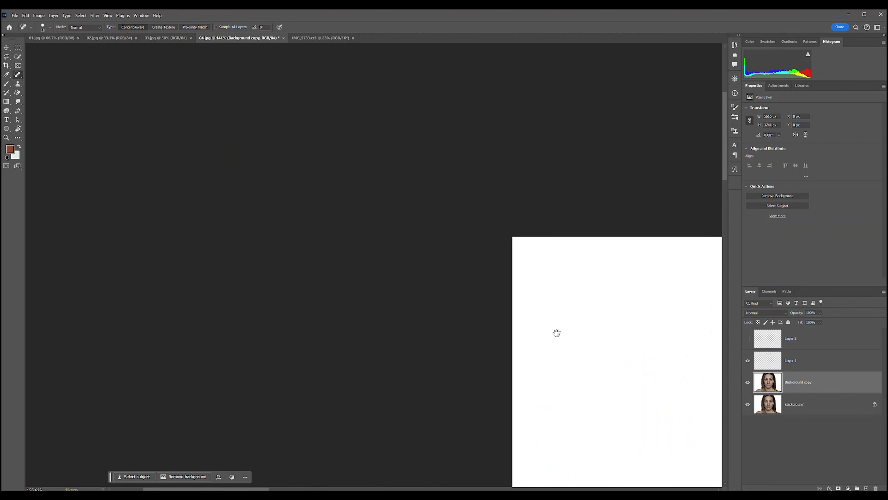
{"action": "scroll", "coordinate": [556, 331], "scroll_direction": "up", "scroll_amount": 2}
{"action": "scroll", "coordinate": [425, 258], "scroll_direction": "up", "scroll_amount": 2}
{"action": "scroll", "coordinate": [426, 258], "scroll_direction": "up", "scroll_amount": 1}
{"action": "scroll", "coordinate": [561, 298], "scroll_direction": "down", "scroll_amount": 2}
{"action": "scroll", "coordinate": [515, 327], "scroll_direction": "down", "scroll_amount": 2}
{"action": "scroll", "coordinate": [531, 327], "scroll_direction": "down", "scroll_amount": 1}
{"action": "scroll", "coordinate": [644, 374], "scroll_direction": "down", "scroll_amount": 1}
{"action": "mouse_move", "coordinate": [644, 374]}
{"action": "left_mouse_down"}
{"action": "mouse_move", "coordinate": [618, 218]}
{"action": "mouse_move", "coordinate": [623, 206]}
{"action": "left_mouse_up"}
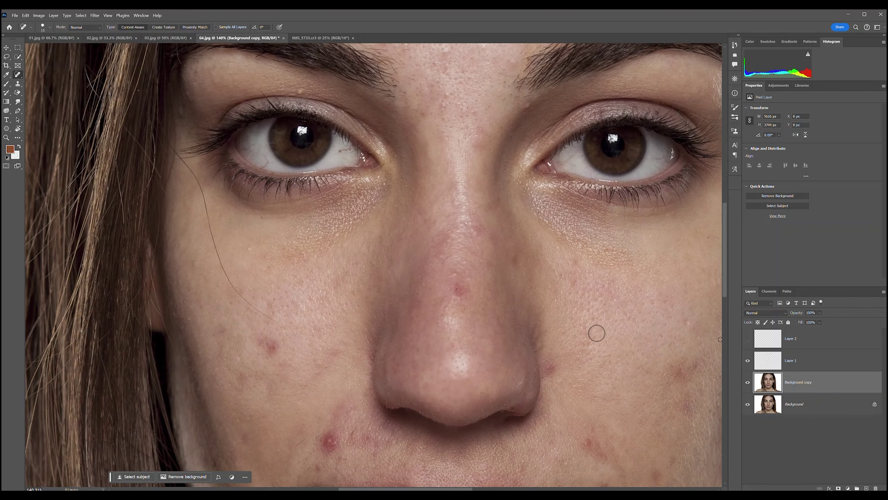
Toggle the Background copy layer's visibility to compare before and after
{"action": "left_click", "coordinate": [747, 382]}
{"action": "left_click", "coordinate": [747, 383]}
{"action": "left_click", "coordinate": [746, 382]}
Enlarge the brush, try a healing stroke on the cheek blemish, and undo it
{"action": "scroll", "coordinate": [524, 419], "scroll_direction": "up", "scroll_amount": 3}
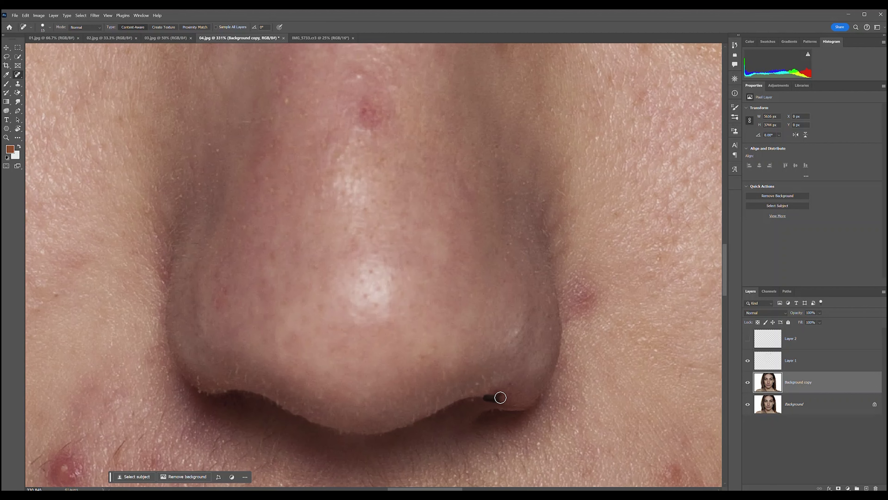
{"action": "left_click_drag", "start_coordinate": [363, 382], "coordinate": [686, 242]}
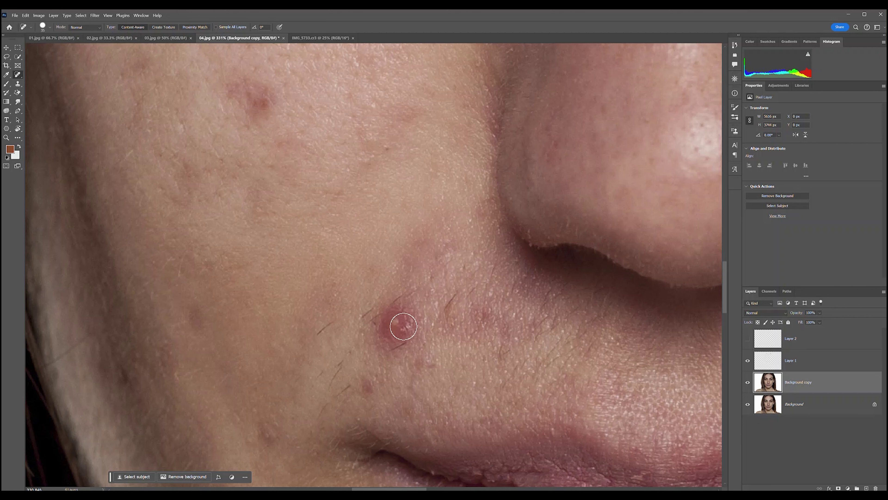
{"action": "key", "text": "bracketright"}
{"action": "key", "text": "bracketright"}
{"action": "key", "text": "bracketright"}
{"action": "left_click_drag", "start_coordinate": [398, 320], "coordinate": [411, 324]}
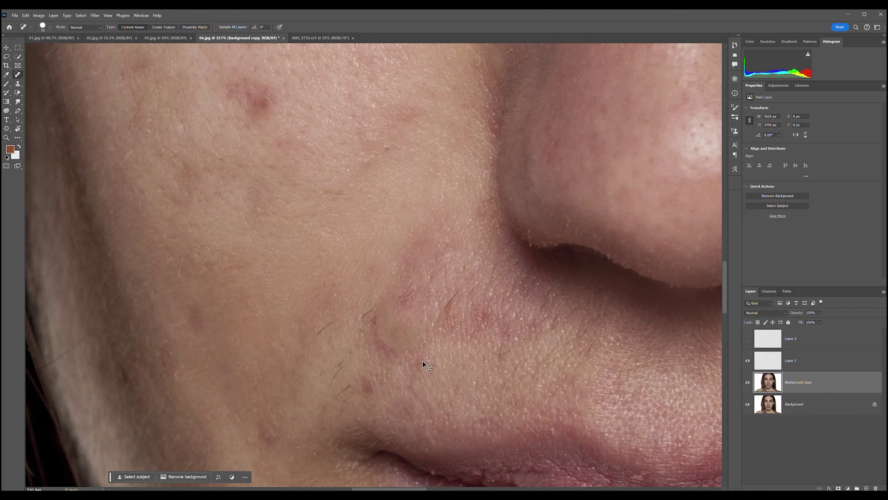
{"action": "key", "text": "ctrl+z"}
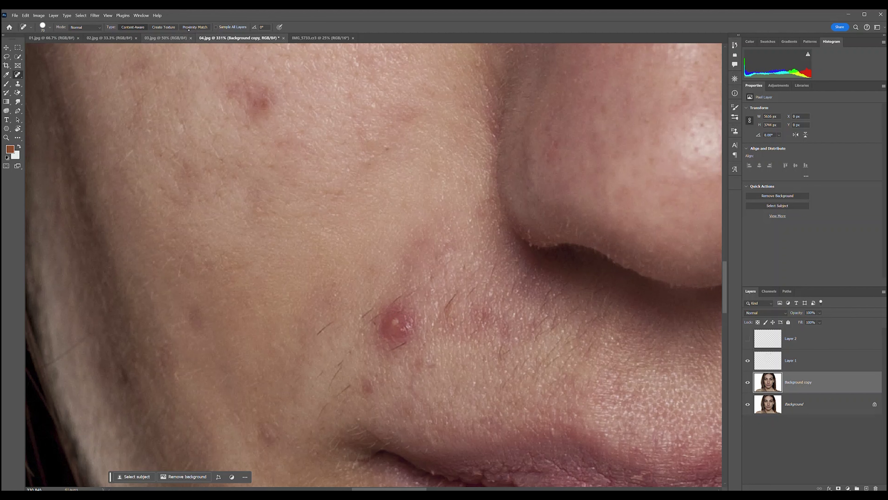
Switch spot healing Type to Proximity Match and dab the red cheek pimple
{"action": "left_click", "coordinate": [193, 28]}
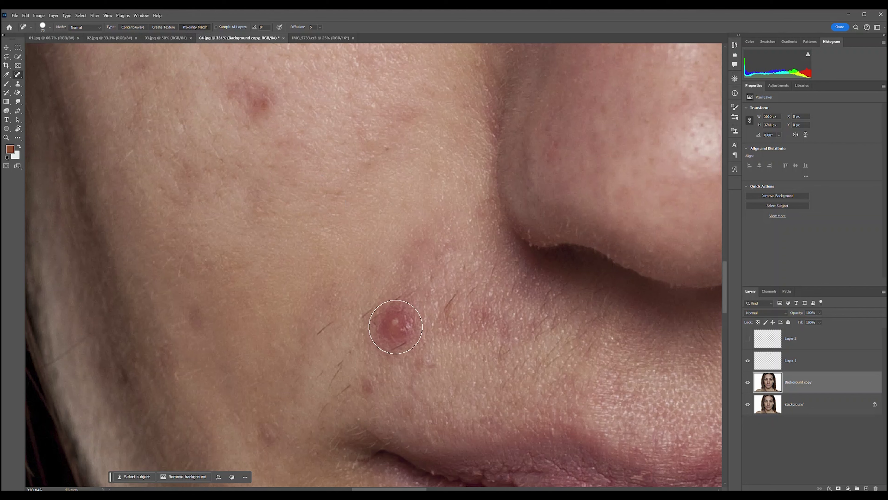
{"action": "left_click", "coordinate": [397, 326]}
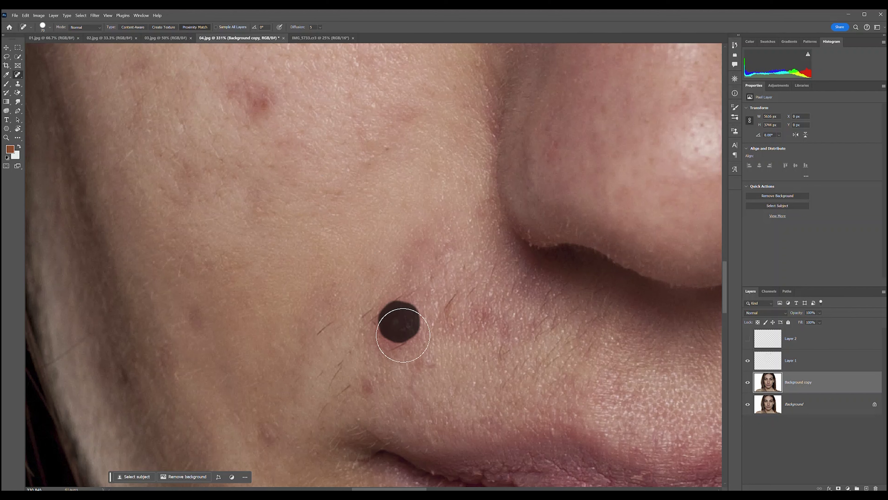
{"action": "left_click", "coordinate": [394, 332]}
{"action": "left_click", "coordinate": [406, 318]}
Undo the Proximity Match healing so the cheek pimple remains
{"action": "left_click_drag", "start_coordinate": [559, 357], "coordinate": [436, 288]}
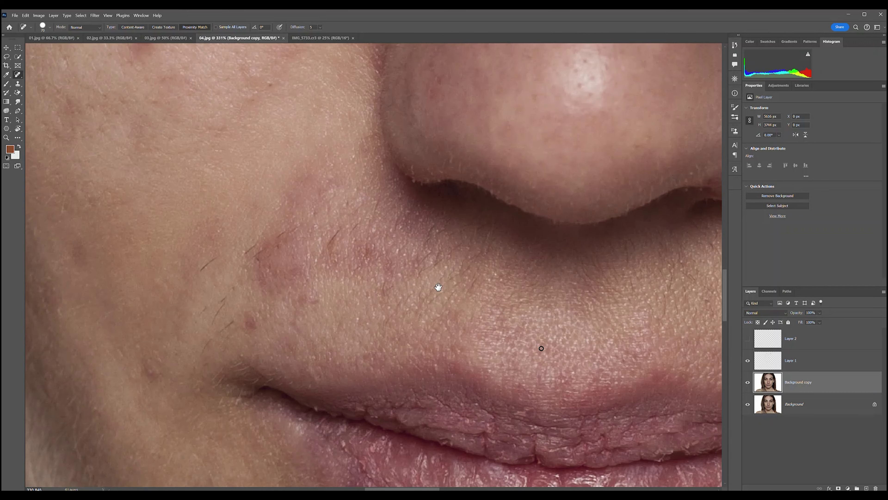
{"action": "left_click_drag", "start_coordinate": [563, 301], "coordinate": [496, 344]}
{"action": "scroll", "coordinate": [496, 343], "scroll_direction": "down", "scroll_amount": 2}
{"action": "scroll", "coordinate": [587, 303], "scroll_direction": "up", "scroll_amount": 2}
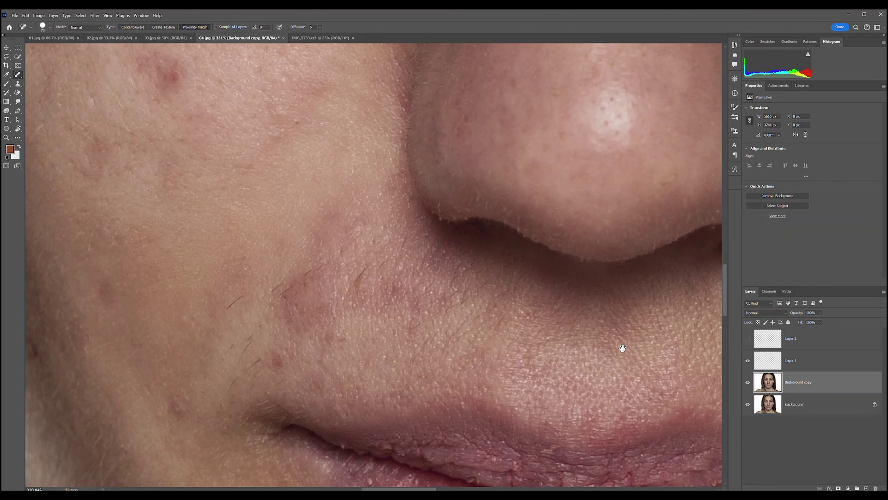
{"action": "key", "text": "ctrl+z"}
{"action": "key", "text": "ctrl+z"}
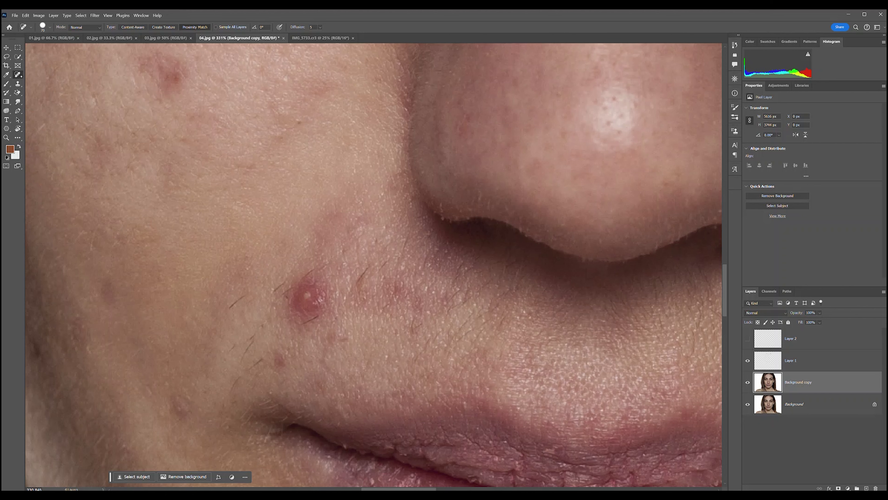
{"action": "right_click", "coordinate": [19, 74]}
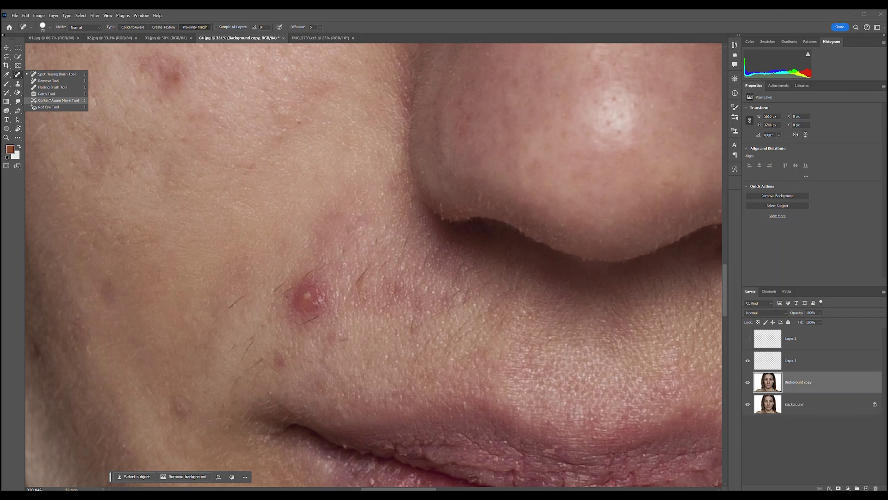
Choose the Patch Tool and draw a closed outline around the red cheek pimple
{"action": "left_click", "coordinate": [39, 93]}
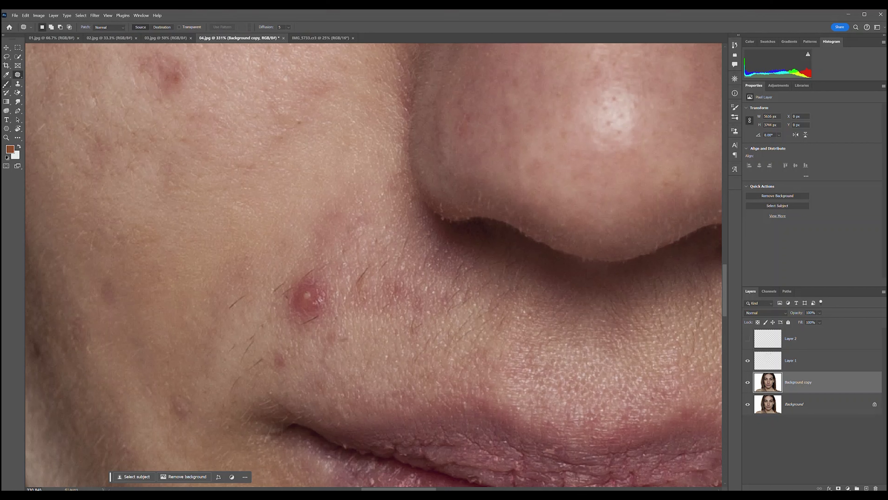
{"action": "left_click", "coordinate": [6, 56]}
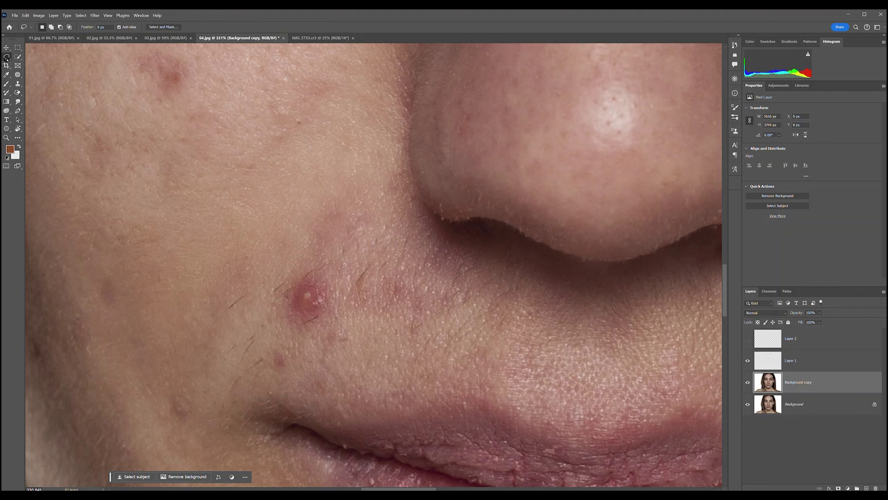
{"action": "right_click", "coordinate": [7, 58]}
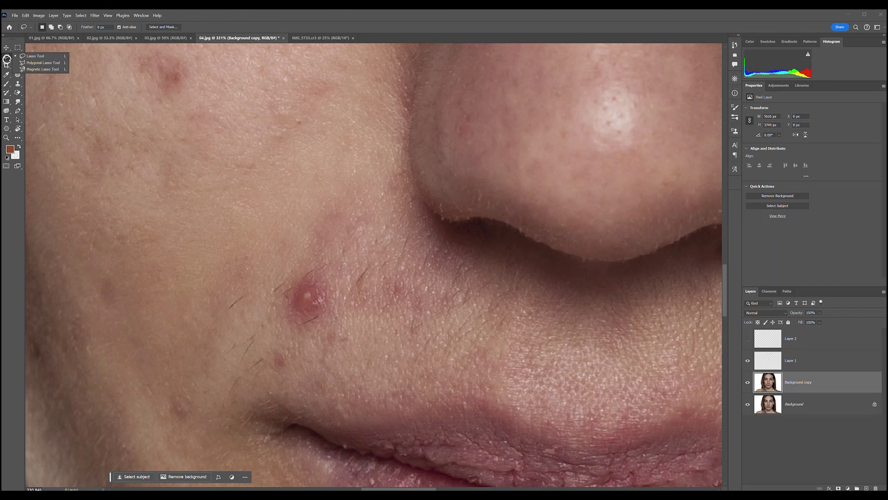
{"action": "left_click", "coordinate": [28, 56]}
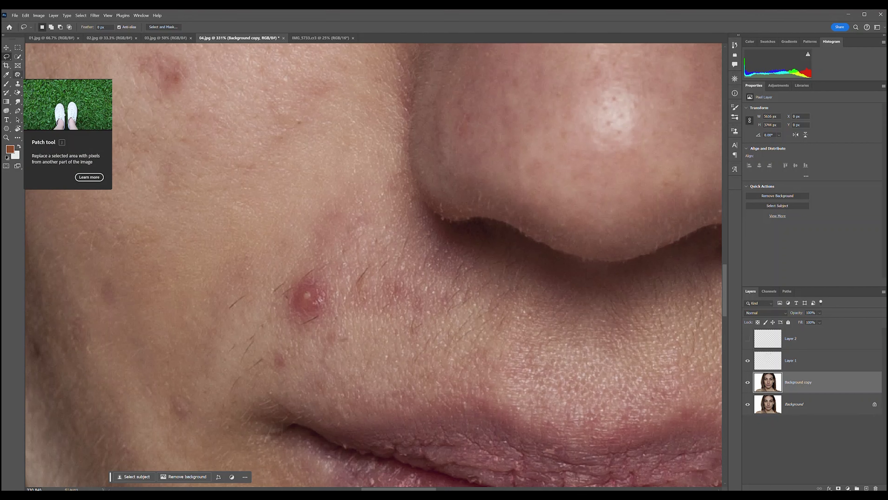
{"action": "left_click", "coordinate": [18, 74]}
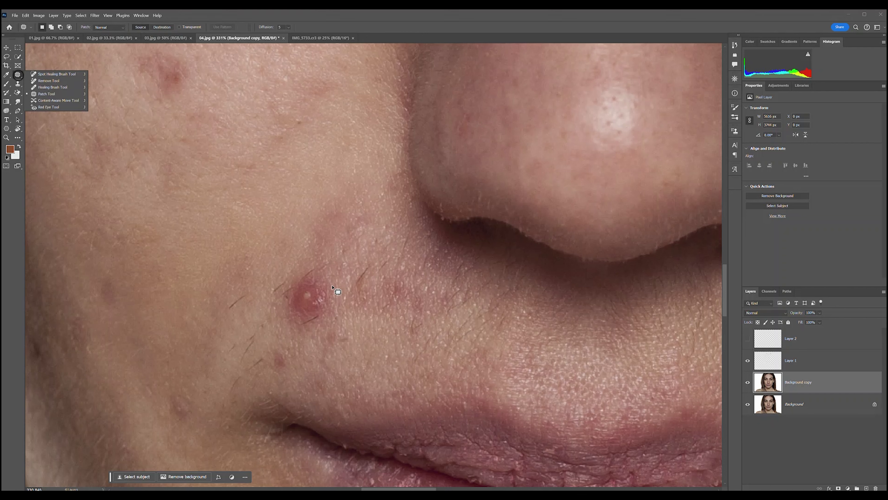
{"action": "left_click", "coordinate": [55, 94]}
{"action": "left_click_drag", "start_coordinate": [341, 285], "coordinate": [322, 318]}
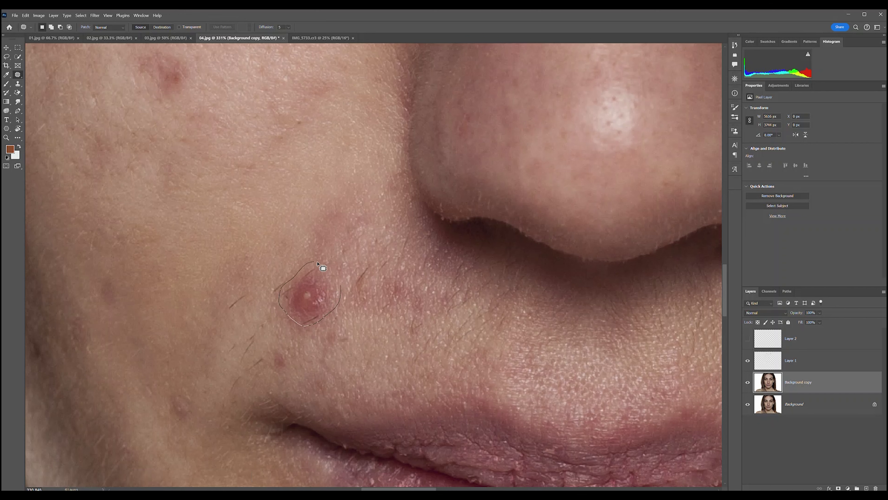
{"action": "left_click_drag", "start_coordinate": [342, 292], "coordinate": [341, 288]}
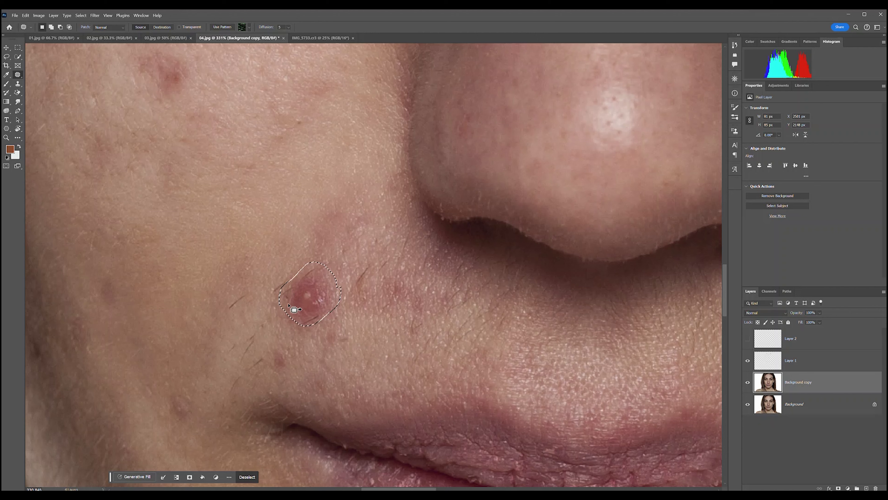
Patch the blemish beside the nostril with clean skin from above
{"action": "mouse_move", "coordinate": [316, 305]}
{"action": "left_mouse_down"}
{"action": "mouse_move", "coordinate": [294, 223]}
{"action": "mouse_move", "coordinate": [350, 249]}
{"action": "left_mouse_up"}
{"action": "left_click_drag", "start_coordinate": [355, 214], "coordinate": [357, 223]}
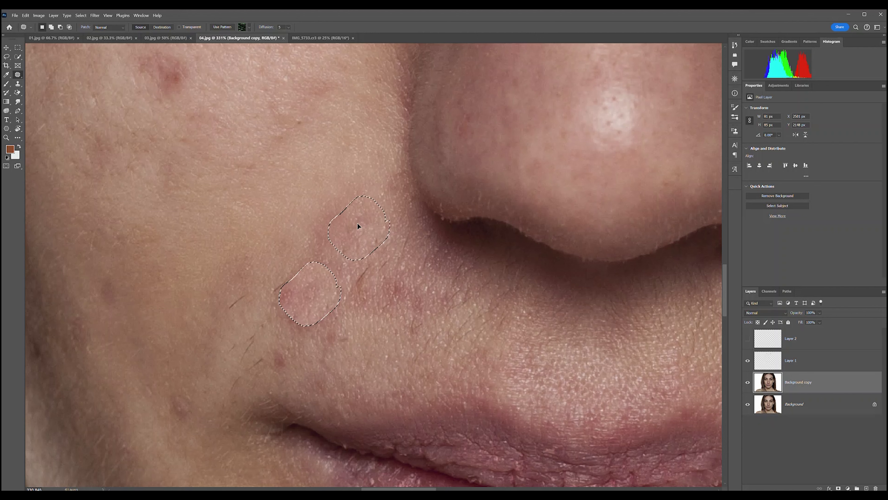
{"action": "key", "text": "ctrl+d"}
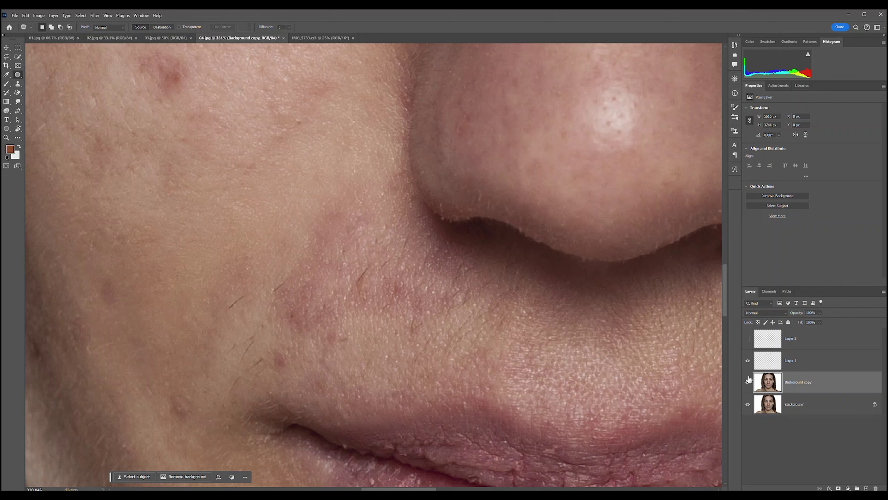
{"action": "left_click_drag", "start_coordinate": [365, 353], "coordinate": [334, 319]}
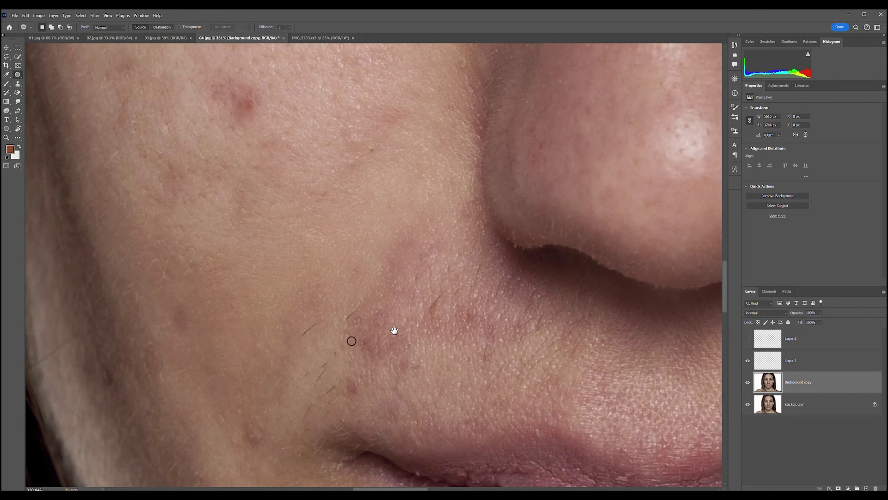
{"action": "mouse_move", "coordinate": [444, 332]}
{"action": "left_mouse_down"}
{"action": "mouse_move", "coordinate": [353, 335]}
{"action": "mouse_move", "coordinate": [573, 345]}
{"action": "left_mouse_up"}
Try a Destination-mode patch on the cheek blemish, then undo the misplaced result
{"action": "left_click", "coordinate": [170, 28]}
{"action": "left_click_drag", "start_coordinate": [375, 297], "coordinate": [337, 327]}
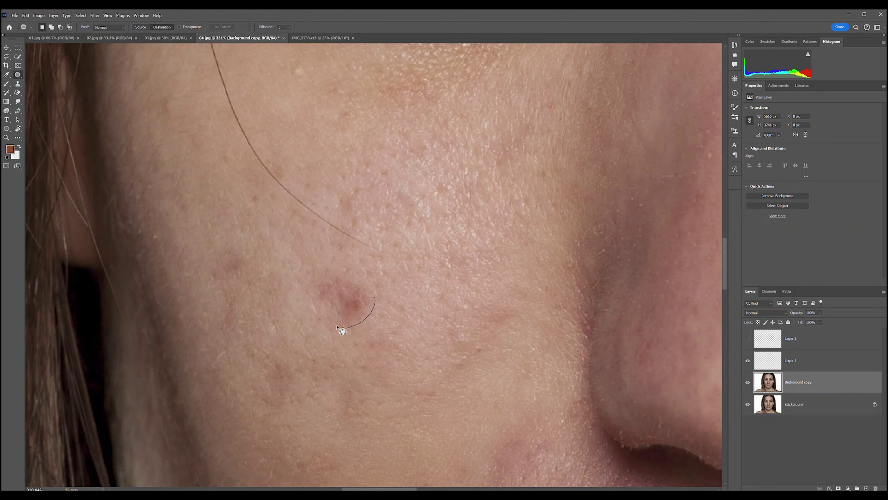
{"action": "left_click_drag", "start_coordinate": [369, 292], "coordinate": [425, 268]}
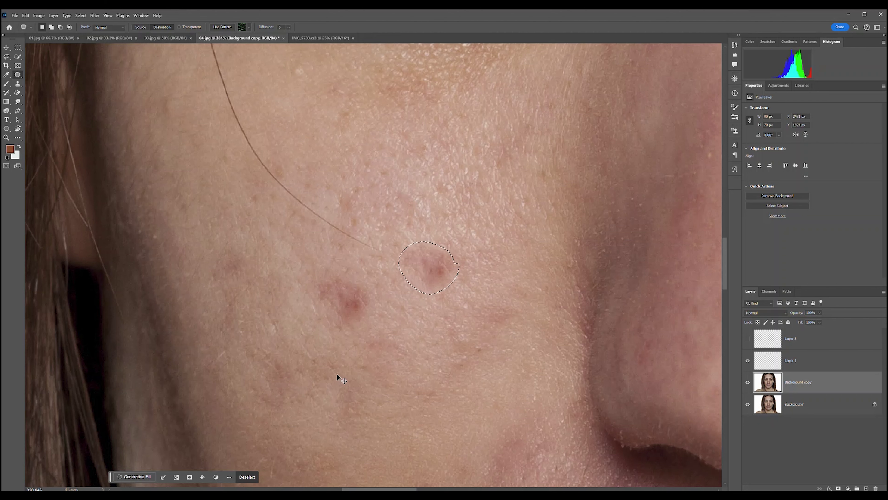
{"action": "key", "text": "ctrl+z"}
{"action": "key", "text": "ctrl+d"}
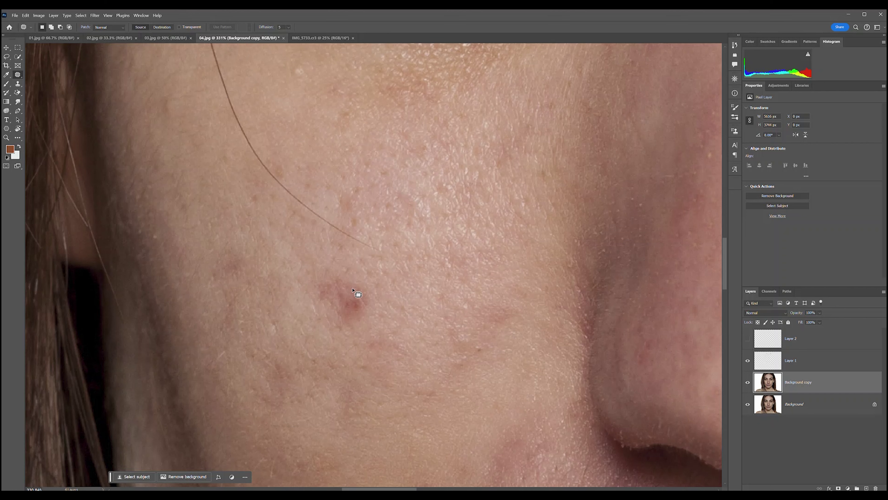
Patch the cheek blemish and the nose-bridge blemish with nearby clean skin
{"action": "left_click_drag", "start_coordinate": [371, 292], "coordinate": [349, 318]}
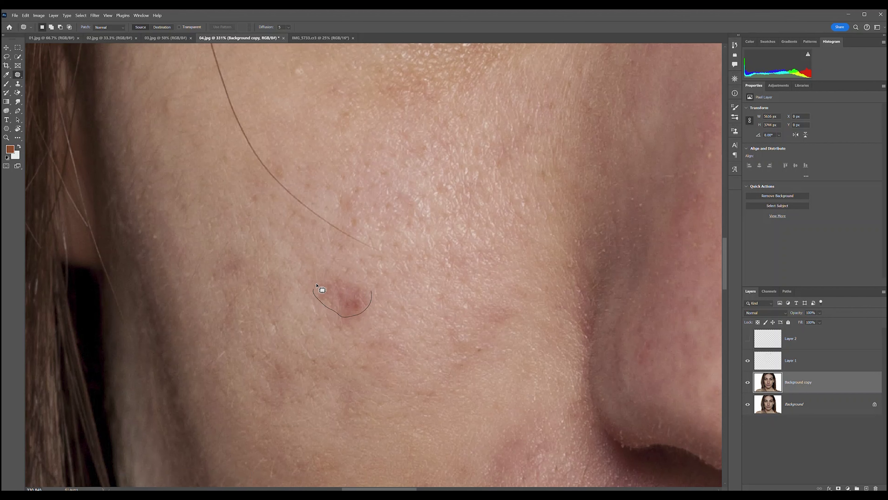
{"action": "left_click_drag", "start_coordinate": [370, 287], "coordinate": [397, 280]}
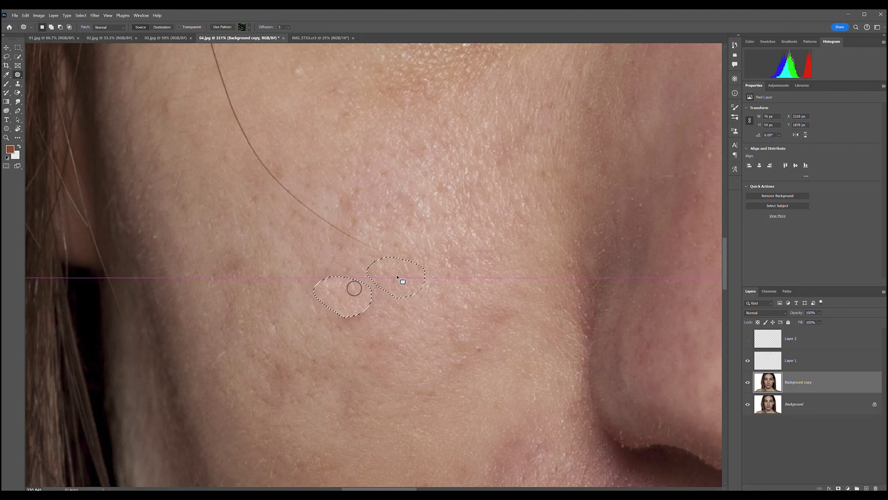
{"action": "key", "text": "ctrl+d"}
{"action": "mouse_move", "coordinate": [451, 363]}
{"action": "left_mouse_down"}
{"action": "mouse_move", "coordinate": [302, 369]}
{"action": "mouse_move", "coordinate": [461, 276]}
{"action": "mouse_move", "coordinate": [468, 307]}
{"action": "left_mouse_up"}
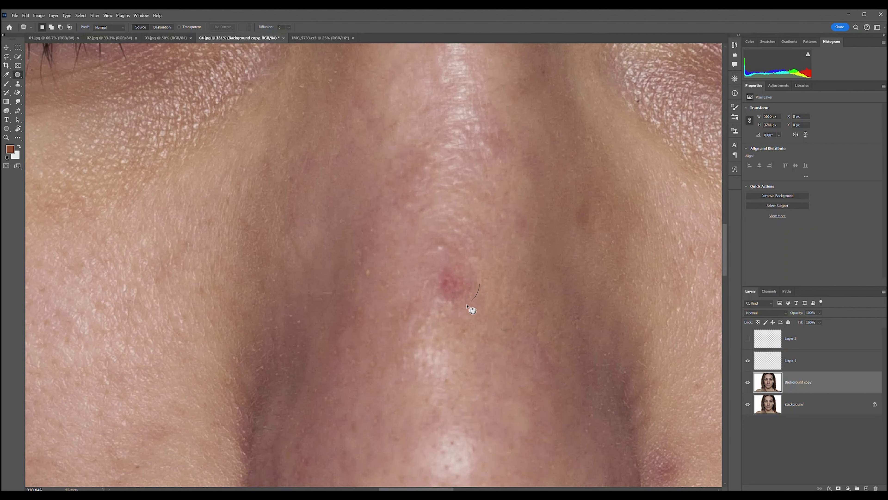
{"action": "left_click_drag", "start_coordinate": [442, 274], "coordinate": [450, 350]}
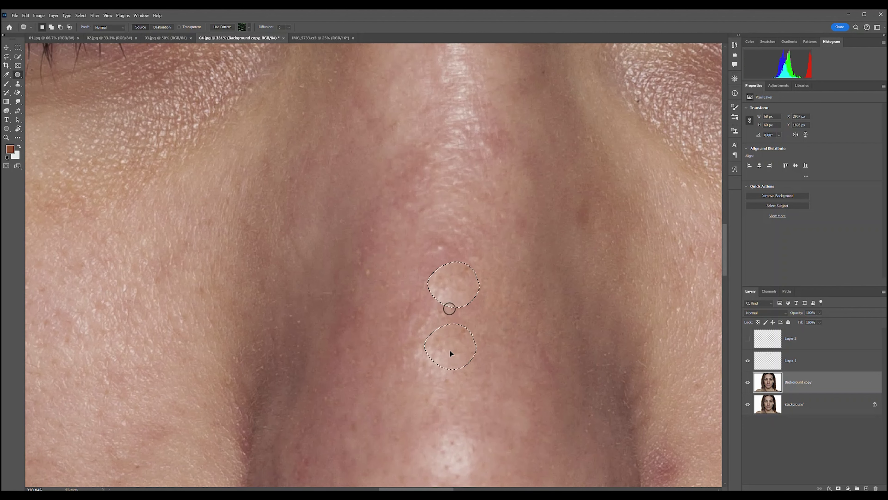
{"action": "key", "text": "ctrl+d"}
{"action": "left_click_drag", "start_coordinate": [517, 293], "coordinate": [309, 290]}
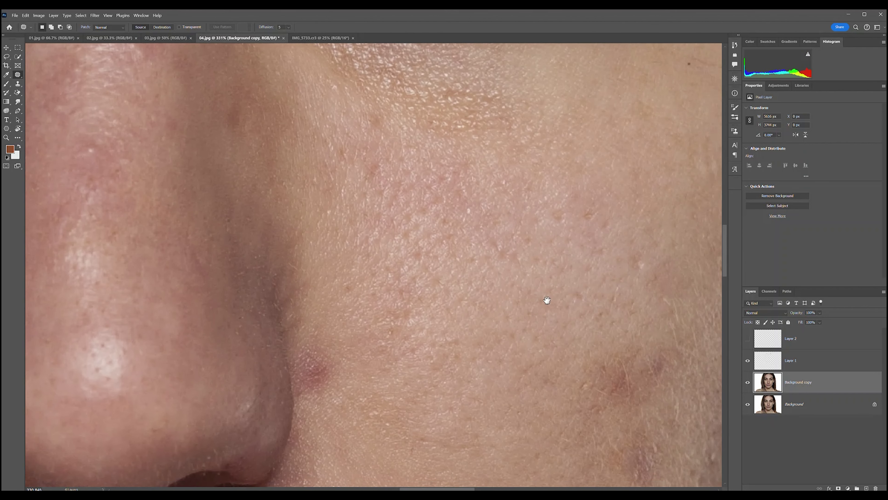
Patch two red spots on the lower cheek beside the mouth with clean skin
{"action": "mouse_move", "coordinate": [545, 300]}
{"action": "left_mouse_down"}
{"action": "mouse_move", "coordinate": [507, 208]}
{"action": "mouse_move", "coordinate": [386, 183]}
{"action": "mouse_move", "coordinate": [413, 157]}
{"action": "left_mouse_up"}
{"action": "mouse_move", "coordinate": [244, 374]}
{"action": "left_mouse_down"}
{"action": "mouse_move", "coordinate": [288, 386]}
{"action": "mouse_move", "coordinate": [313, 432]}
{"action": "mouse_move", "coordinate": [345, 308]}
{"action": "mouse_move", "coordinate": [300, 333]}
{"action": "mouse_move", "coordinate": [316, 317]}
{"action": "left_mouse_up"}
{"action": "key", "text": "ctrl+d"}
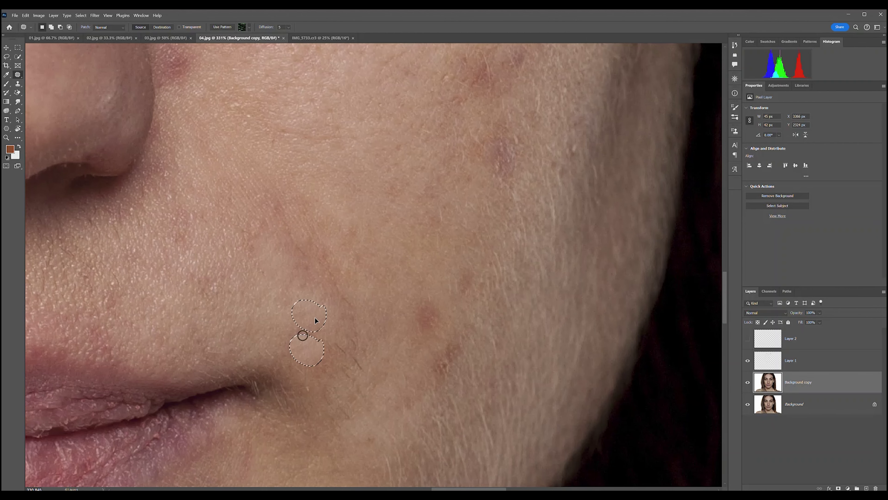
{"action": "key", "text": "ctrl+d"}
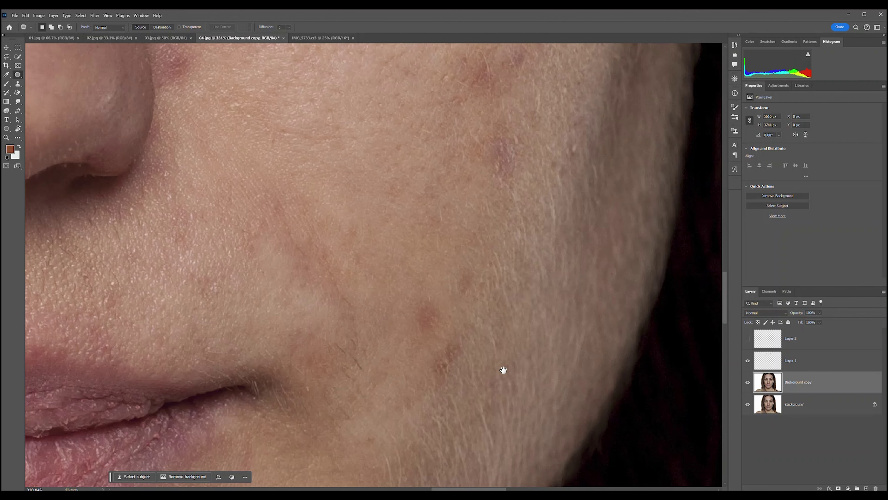
{"action": "left_click_drag", "start_coordinate": [468, 347], "coordinate": [418, 398]}
{"action": "key", "text": "ctrl+d"}
Zoom out to the chin and outline a chin blemish for patching
{"action": "left_click_drag", "start_coordinate": [509, 308], "coordinate": [605, 164]}
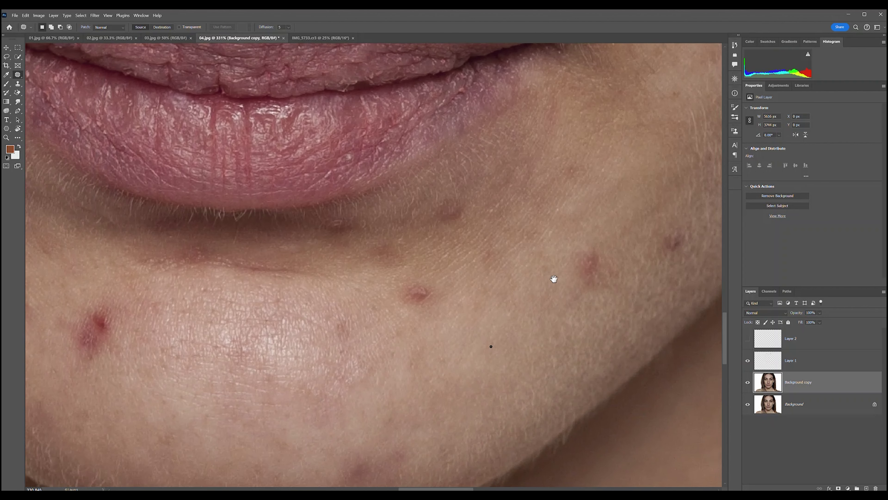
{"action": "scroll", "coordinate": [550, 280], "scroll_direction": "down", "scroll_amount": 5}
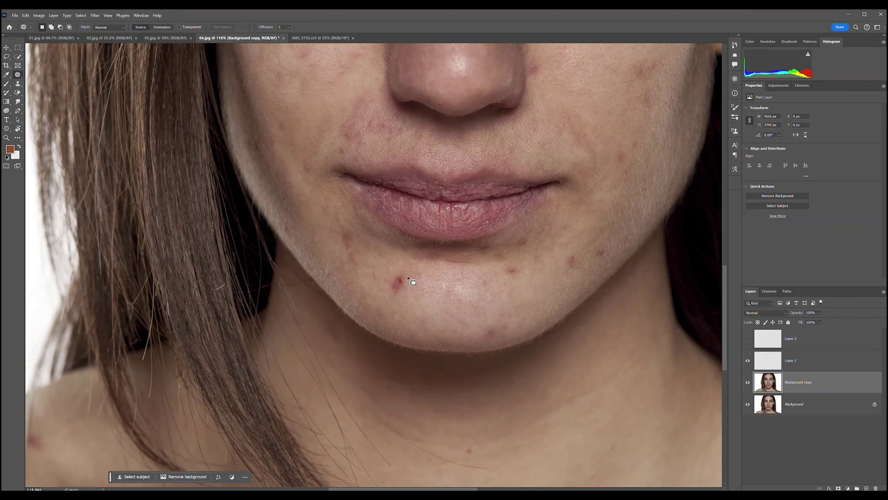
{"action": "mouse_move", "coordinate": [408, 277]}
{"action": "left_mouse_down"}
{"action": "mouse_move", "coordinate": [411, 290]}
{"action": "mouse_move", "coordinate": [409, 275]}
{"action": "mouse_move", "coordinate": [300, 241]}
{"action": "left_mouse_up"}
Patch the chin blemishes with nearby clean skin, undoing one misplaced attempt
{"action": "key", "text": "ctrl+d"}
{"action": "left_click_drag", "start_coordinate": [434, 297], "coordinate": [445, 269]}
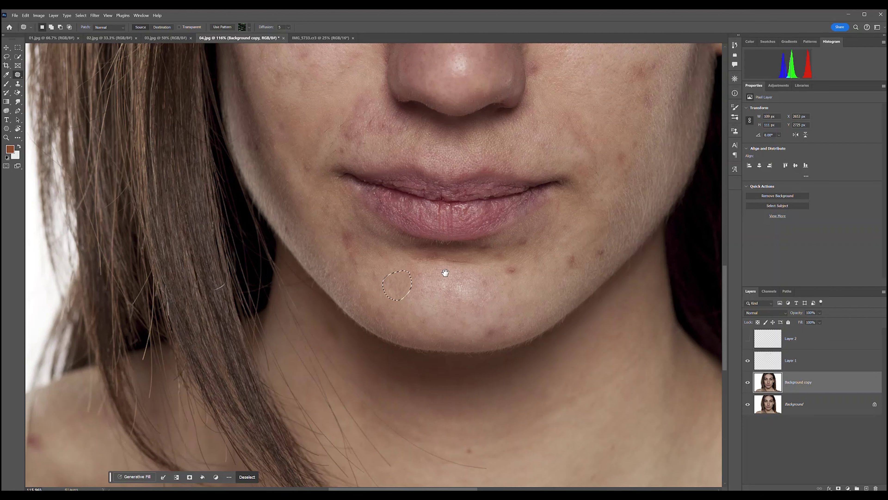
{"action": "scroll", "coordinate": [419, 298], "scroll_direction": "up", "scroll_amount": 2}
{"action": "key", "text": "ctrl+z"}
{"action": "key", "text": "ctrl+z"}
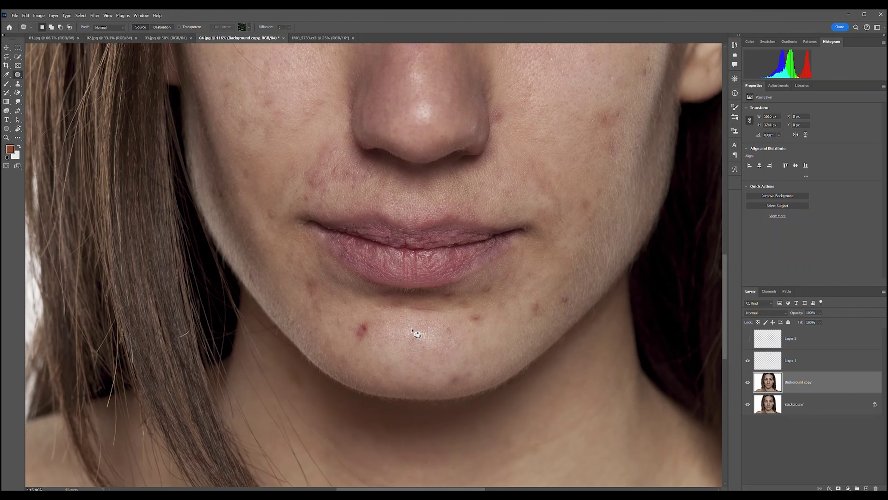
{"action": "mouse_move", "coordinate": [366, 319]}
{"action": "left_mouse_down"}
{"action": "mouse_move", "coordinate": [375, 350]}
{"action": "mouse_move", "coordinate": [378, 340]}
{"action": "left_mouse_up"}
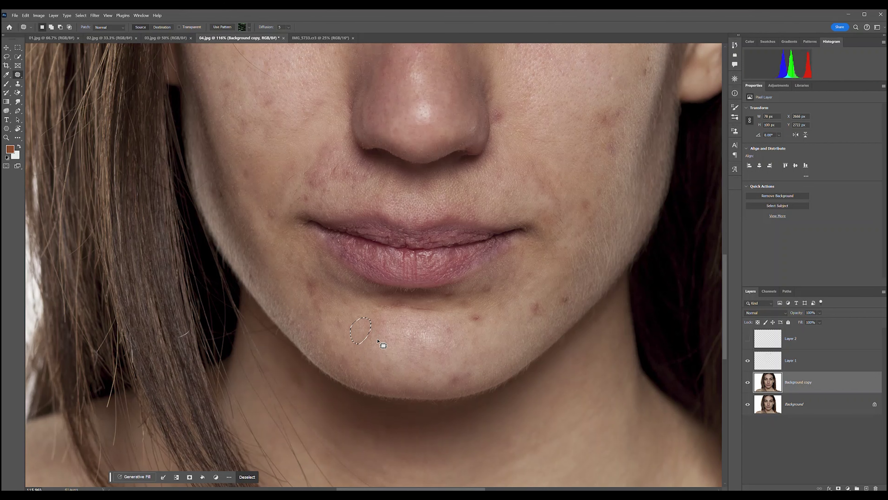
{"action": "key", "text": "ctrl+d"}
Patch a red spot on the cheek beside the nose
{"action": "mouse_move", "coordinate": [319, 298]}
{"action": "left_mouse_down"}
{"action": "mouse_move", "coordinate": [422, 381]}
{"action": "mouse_move", "coordinate": [393, 448]}
{"action": "left_mouse_up"}
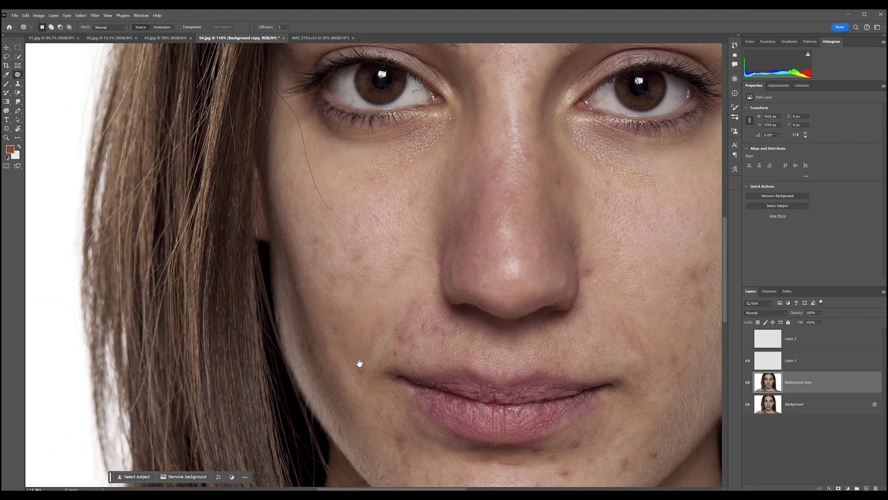
{"action": "mouse_move", "coordinate": [365, 361]}
{"action": "left_mouse_down"}
{"action": "mouse_move", "coordinate": [357, 374]}
{"action": "mouse_move", "coordinate": [360, 351]}
{"action": "mouse_move", "coordinate": [338, 332]}
{"action": "left_mouse_up"}
{"action": "key", "text": "ctrl+d"}
{"action": "right_click", "coordinate": [336, 331]}
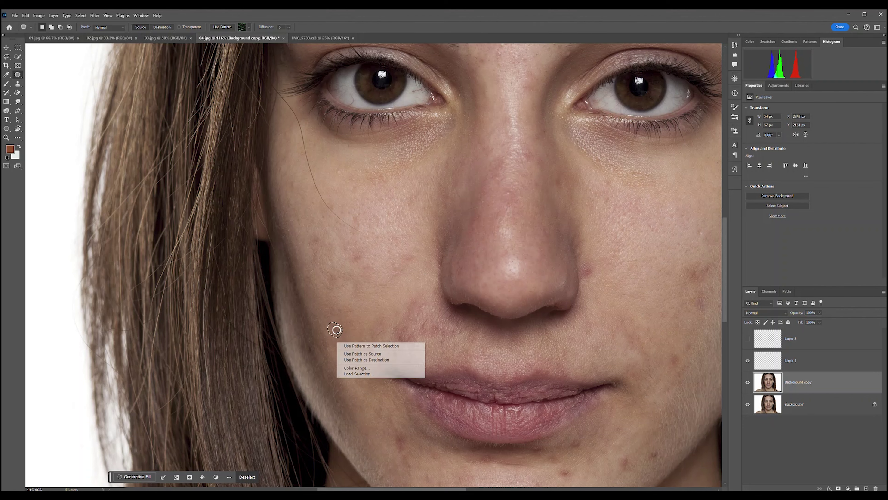
{"action": "key", "text": "Escape"}
{"action": "key", "text": "ctrl+d"}
Patch the cheek blemish below the eye with skin from below
{"action": "left_click_drag", "start_coordinate": [359, 321], "coordinate": [309, 405]}
{"action": "mouse_move", "coordinate": [361, 349]}
{"action": "left_mouse_down"}
{"action": "mouse_move", "coordinate": [348, 342]}
{"action": "mouse_move", "coordinate": [362, 341]}
{"action": "left_mouse_up"}
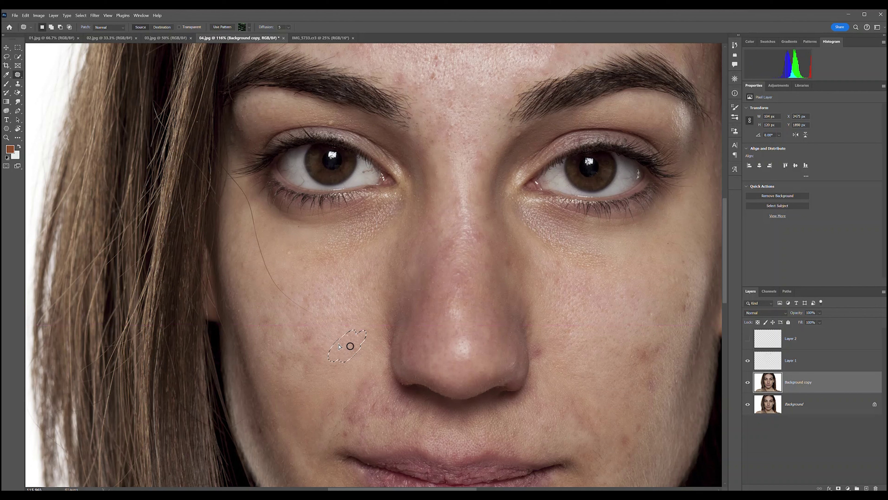
{"action": "left_click_drag", "start_coordinate": [349, 344], "coordinate": [347, 360]}
{"action": "key", "text": "ctrl+d"}
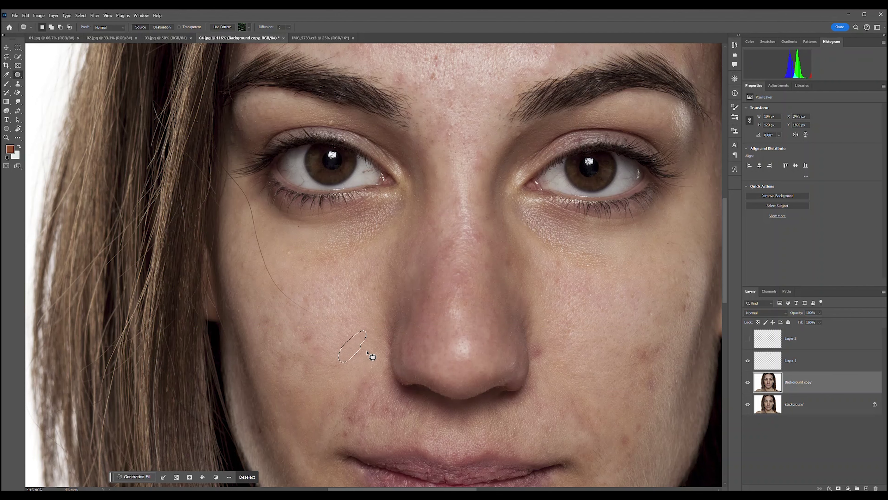
{"action": "left_click_drag", "start_coordinate": [354, 332], "coordinate": [287, 407]}
{"action": "left_click_drag", "start_coordinate": [337, 371], "coordinate": [353, 441]}
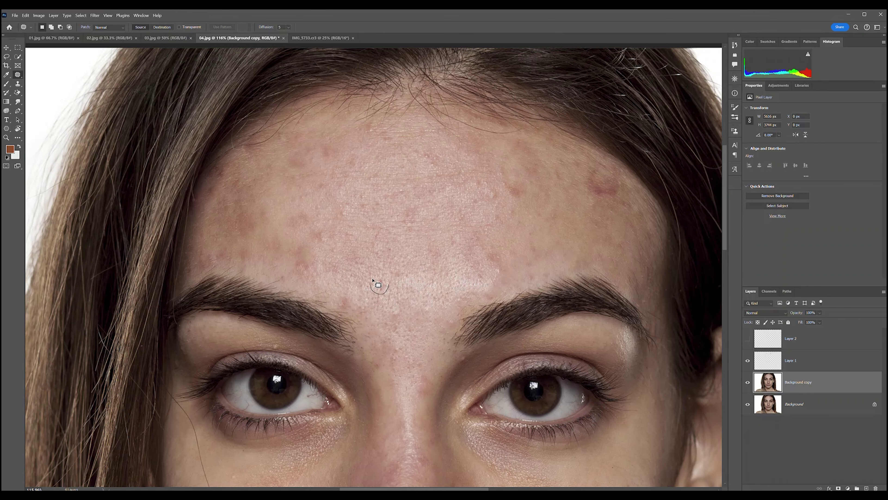
Patch a small forehead blemish with adjacent clean skin
{"action": "left_click_drag", "start_coordinate": [409, 262], "coordinate": [355, 346]}
{"action": "left_click_drag", "start_coordinate": [465, 272], "coordinate": [455, 280]}
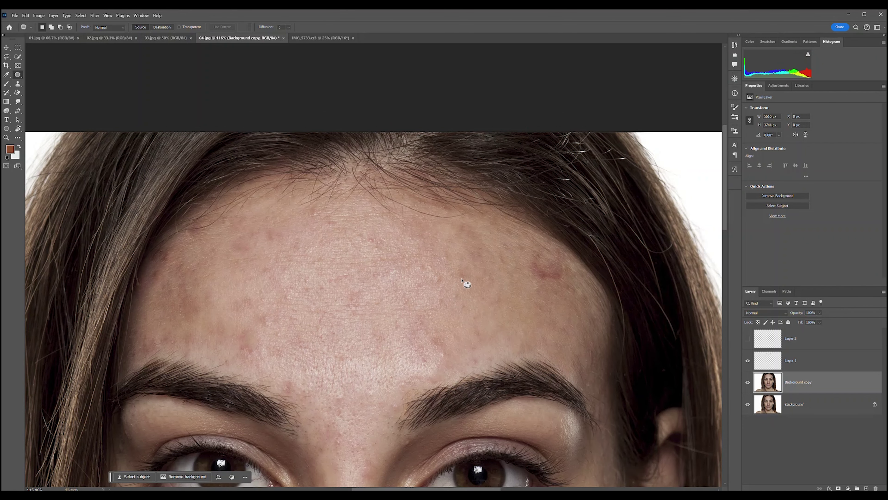
{"action": "left_click_drag", "start_coordinate": [461, 287], "coordinate": [469, 271]}
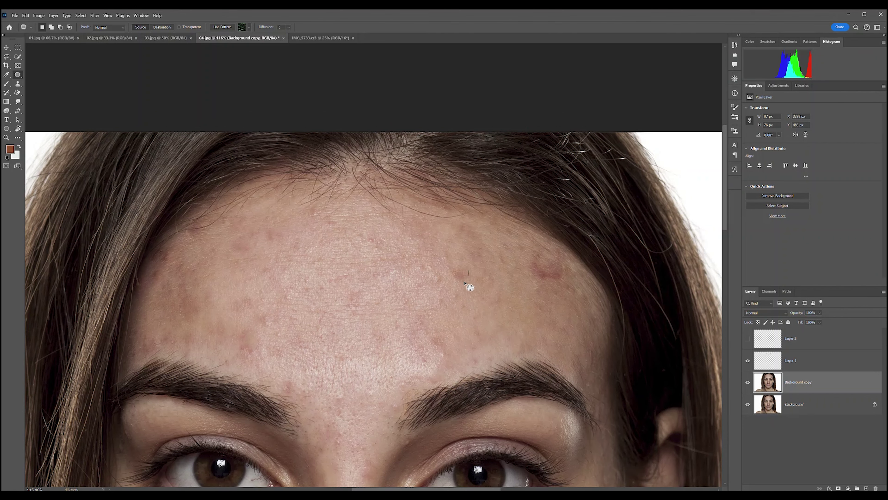
{"action": "left_click_drag", "start_coordinate": [460, 273], "coordinate": [468, 286]}
{"action": "key", "text": "ctrl+d"}
Patch the blemish near the hairline on the upper right forehead, redoing it after an undo
{"action": "left_click_drag", "start_coordinate": [443, 317], "coordinate": [413, 348]}
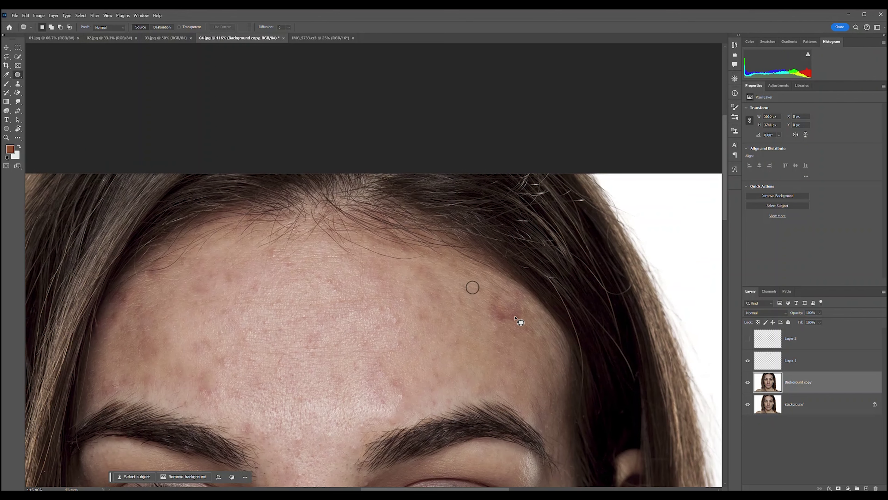
{"action": "left_click_drag", "start_coordinate": [524, 306], "coordinate": [525, 331]}
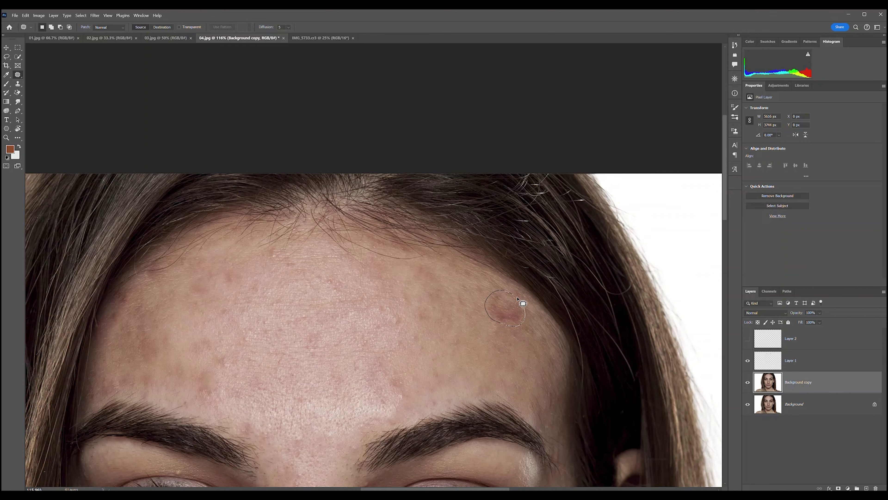
{"action": "left_click_drag", "start_coordinate": [518, 299], "coordinate": [504, 290]}
{"action": "left_click_drag", "start_coordinate": [504, 314], "coordinate": [531, 348]}
{"action": "key", "text": "ctrl+d"}
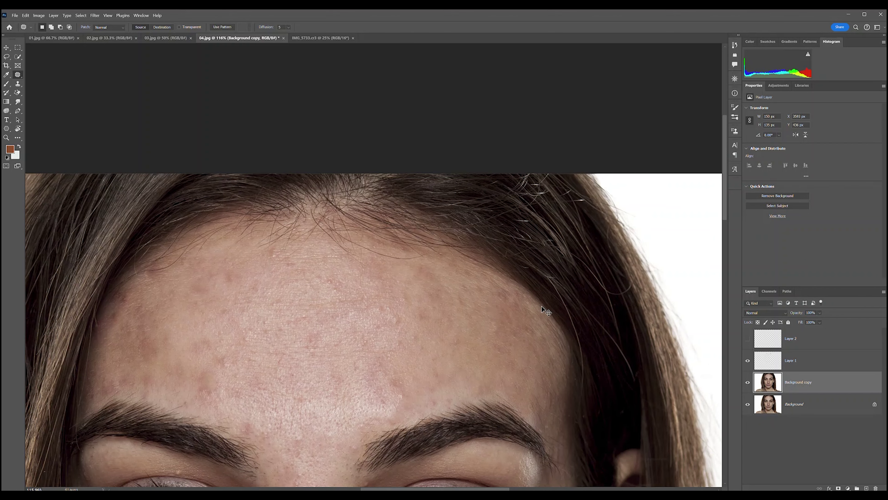
{"action": "key", "text": "ctrl+z"}
{"action": "key", "text": "ctrl+z"}
{"action": "mouse_move", "coordinate": [526, 317]}
{"action": "left_mouse_down"}
{"action": "mouse_move", "coordinate": [489, 320]}
{"action": "mouse_move", "coordinate": [515, 312]}
{"action": "mouse_move", "coordinate": [474, 307]}
{"action": "left_mouse_up"}
{"action": "key", "text": "ctrl+d"}
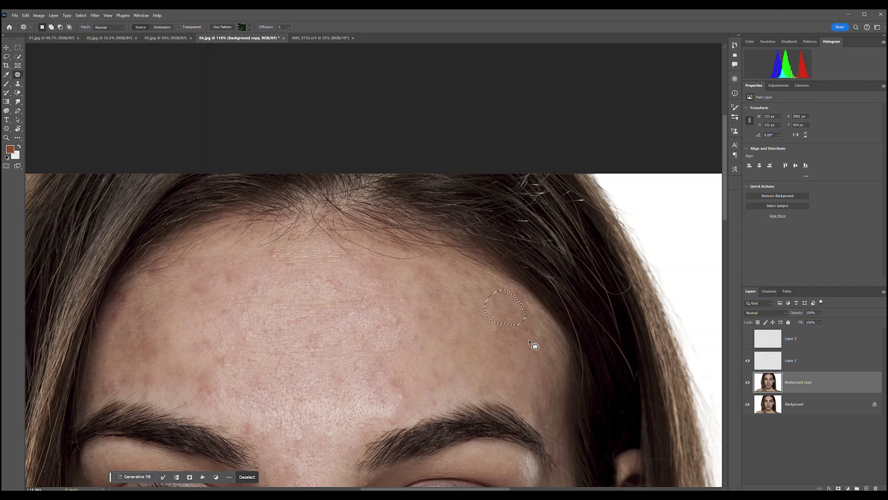
Patch the spot above the left brow, then toggle Layer 1 off and on to compare
{"action": "left_click_drag", "start_coordinate": [527, 273], "coordinate": [609, 278]}
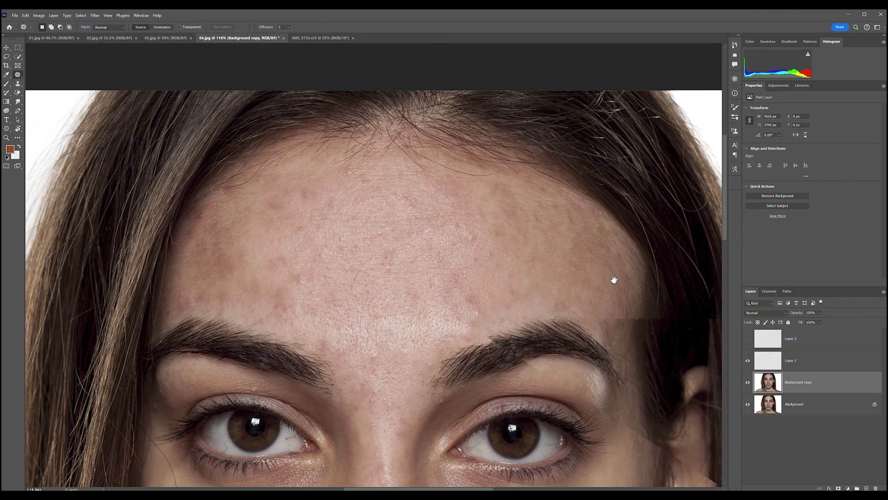
{"action": "mouse_move", "coordinate": [301, 304]}
{"action": "left_mouse_down"}
{"action": "mouse_move", "coordinate": [313, 317]}
{"action": "mouse_move", "coordinate": [294, 307]}
{"action": "mouse_move", "coordinate": [323, 311]}
{"action": "mouse_move", "coordinate": [291, 320]}
{"action": "mouse_move", "coordinate": [313, 319]}
{"action": "left_mouse_up"}
{"action": "key", "text": "ctrl+d"}
{"action": "key", "text": "ctrl+d"}
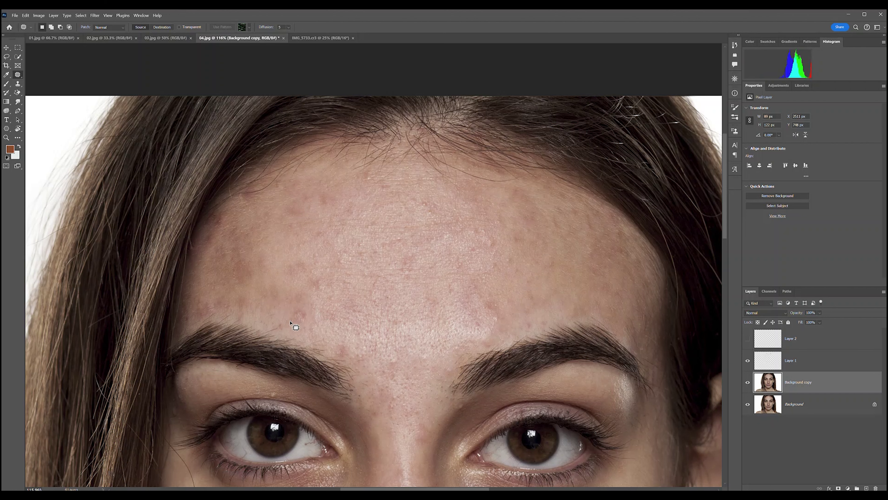
{"action": "key", "text": "ctrl+d"}
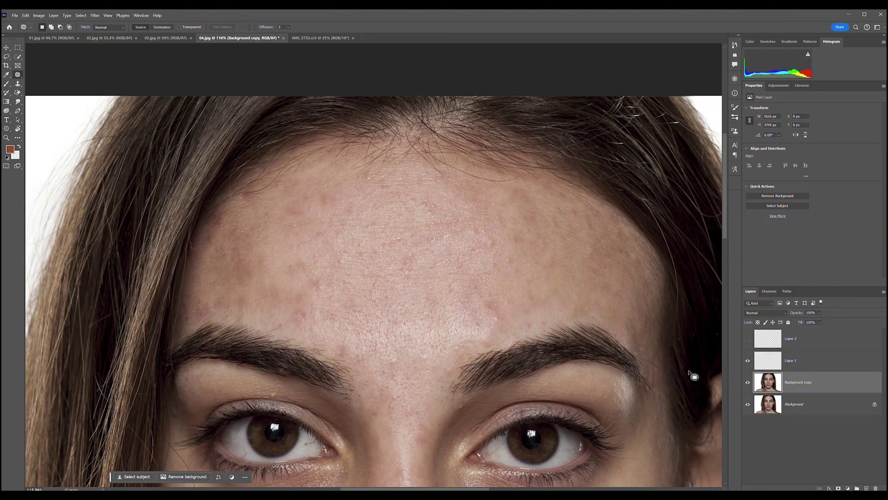
{"action": "left_click", "coordinate": [748, 361]}
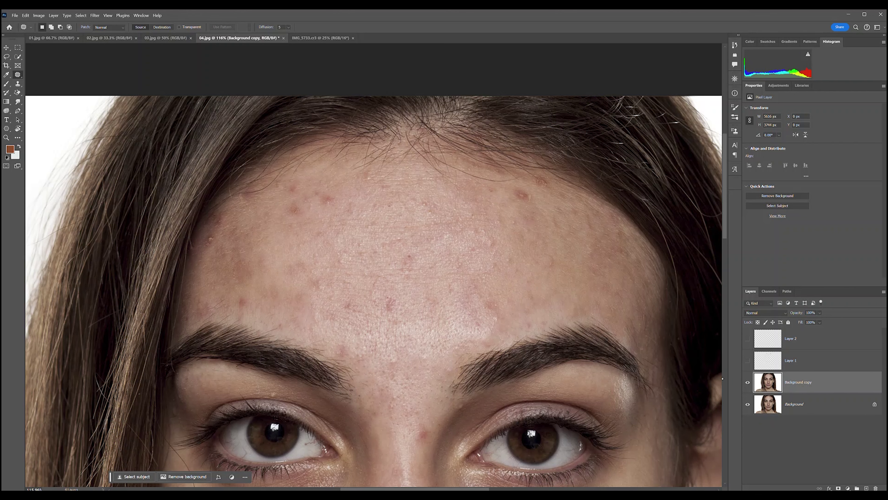
{"action": "left_click", "coordinate": [748, 362]}
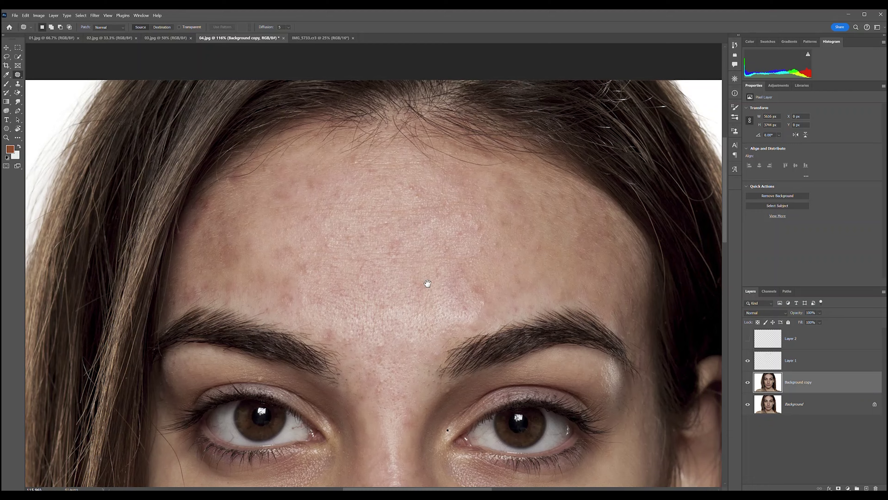
Patch the blemishes below the lower lip and on the chin
{"action": "left_click_drag", "start_coordinate": [432, 442], "coordinate": [450, 204]}
{"action": "scroll", "coordinate": [573, 319], "scroll_direction": "down", "scroll_amount": 3}
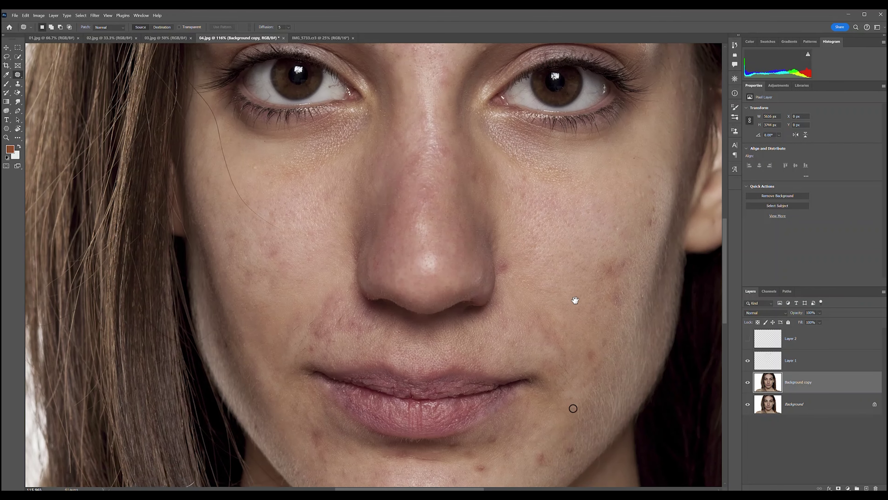
{"action": "left_click_drag", "start_coordinate": [315, 348], "coordinate": [316, 349]}
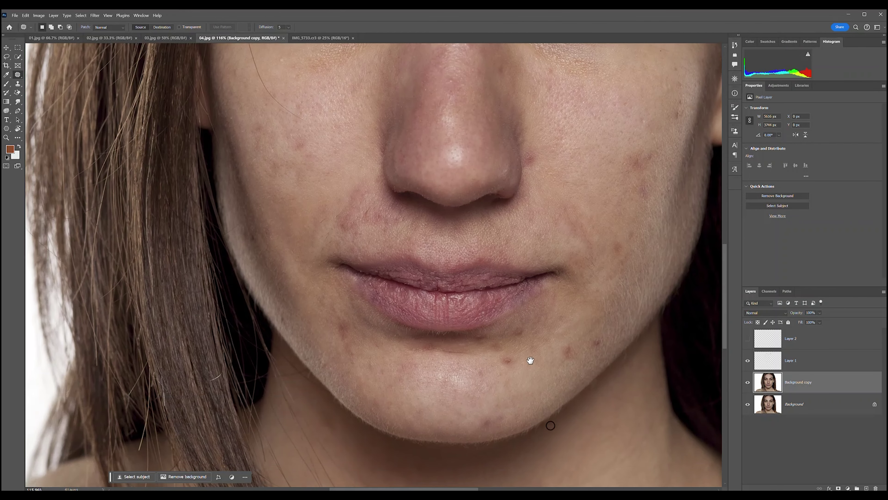
{"action": "left_click_drag", "start_coordinate": [517, 363], "coordinate": [511, 351]}
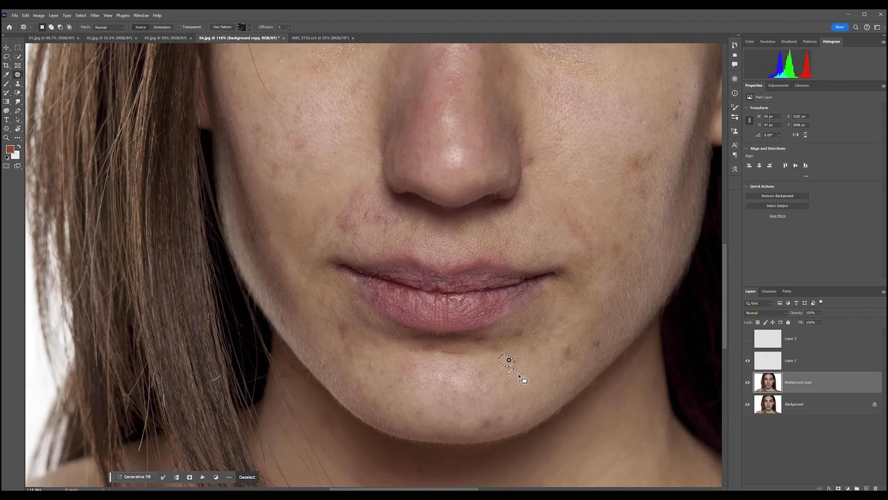
{"action": "mouse_move", "coordinate": [573, 351]}
{"action": "left_mouse_down"}
{"action": "mouse_move", "coordinate": [550, 364]}
{"action": "mouse_move", "coordinate": [523, 337]}
{"action": "mouse_move", "coordinate": [507, 351]}
{"action": "mouse_move", "coordinate": [491, 348]}
{"action": "mouse_move", "coordinate": [515, 343]}
{"action": "mouse_move", "coordinate": [488, 381]}
{"action": "left_mouse_up"}
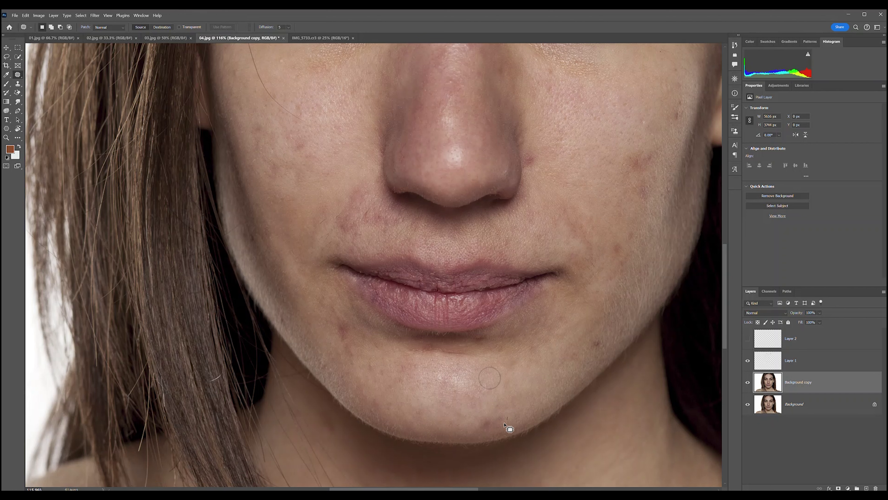
{"action": "left_click_drag", "start_coordinate": [507, 417], "coordinate": [477, 408]}
{"action": "key", "text": "ctrl+d"}
Patch two small blemishes on the right cheek
{"action": "left_click_drag", "start_coordinate": [514, 360], "coordinate": [455, 475]}
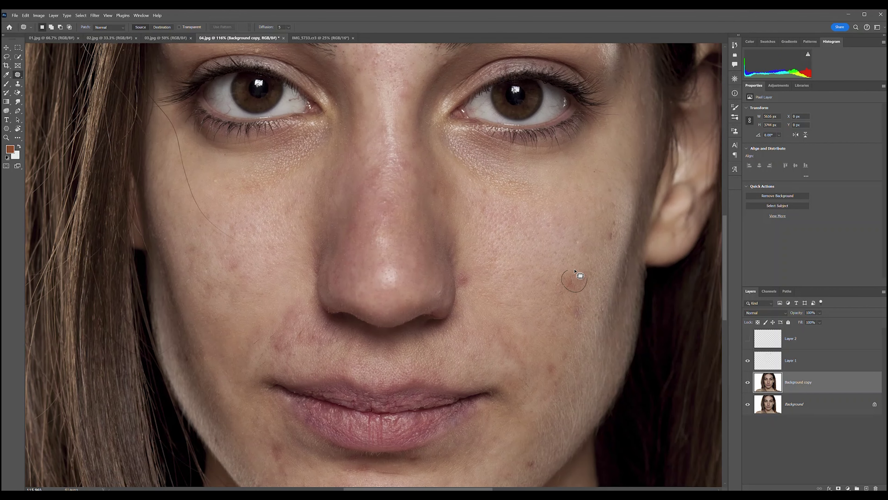
{"action": "left_click_drag", "start_coordinate": [581, 282], "coordinate": [577, 235]}
{"action": "left_click", "coordinate": [585, 261]}
{"action": "mouse_move", "coordinate": [622, 216]}
{"action": "left_mouse_down"}
{"action": "mouse_move", "coordinate": [609, 243]}
{"action": "mouse_move", "coordinate": [617, 220]}
{"action": "mouse_move", "coordinate": [604, 238]}
{"action": "mouse_move", "coordinate": [615, 202]}
{"action": "mouse_move", "coordinate": [611, 210]}
{"action": "mouse_move", "coordinate": [607, 198]}
{"action": "left_mouse_up"}
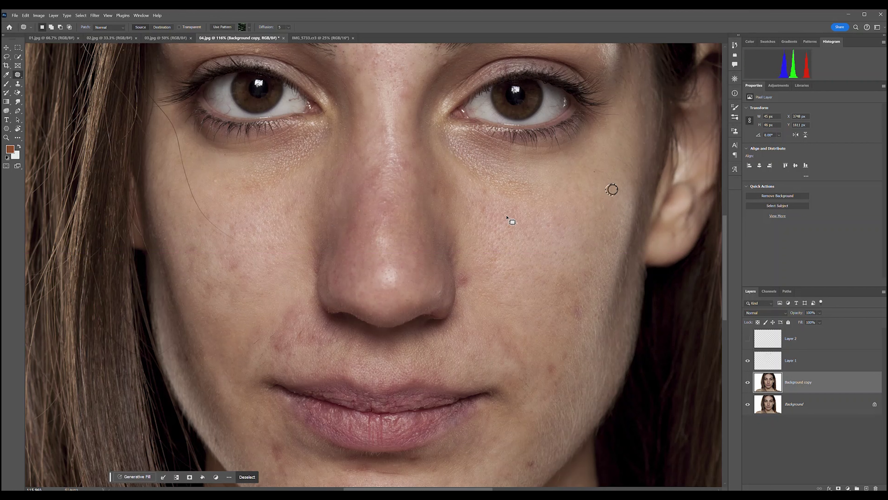
{"action": "left_click", "coordinate": [325, 349]}
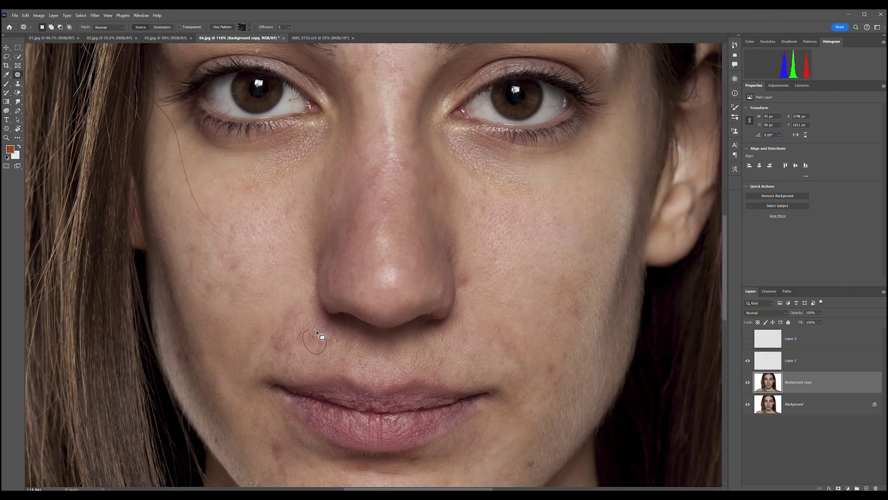
Patch two spots above the upper lip
{"action": "mouse_move", "coordinate": [316, 332]}
{"action": "left_mouse_down"}
{"action": "mouse_move", "coordinate": [317, 348]}
{"action": "mouse_move", "coordinate": [311, 335]}
{"action": "left_mouse_up"}
{"action": "left_click", "coordinate": [320, 350]}
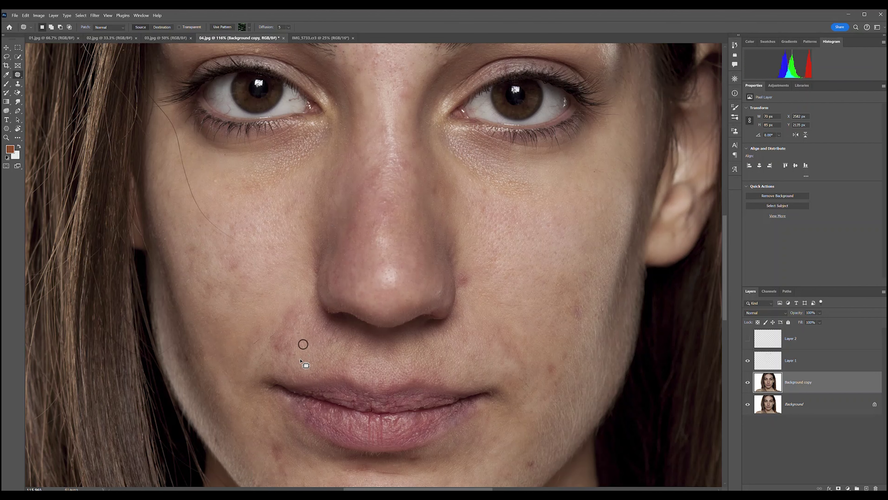
{"action": "mouse_move", "coordinate": [300, 356]}
{"action": "left_mouse_down"}
{"action": "mouse_move", "coordinate": [293, 353]}
{"action": "mouse_move", "coordinate": [311, 363]}
{"action": "left_mouse_up"}
Fit the whole portrait, then hide and reshow Background copy and Layer 1 to compare before/after
{"action": "scroll", "coordinate": [345, 335], "scroll_direction": "down", "scroll_amount": 3}
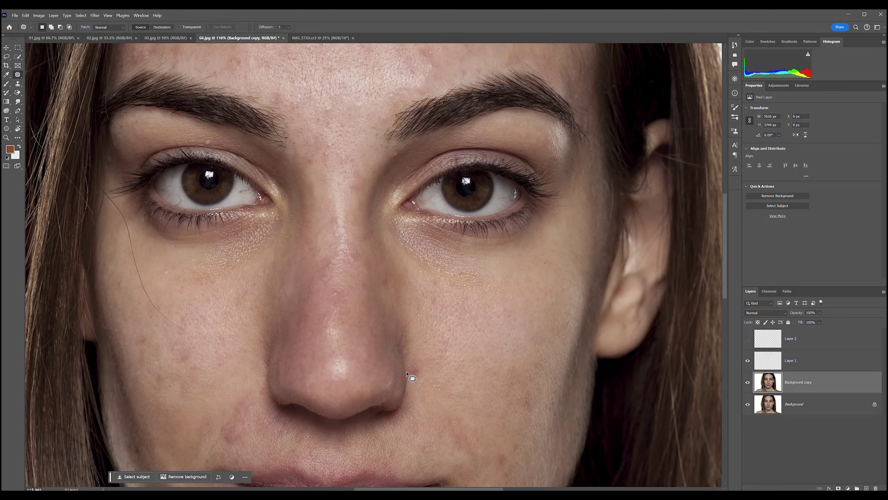
{"action": "scroll", "coordinate": [408, 373], "scroll_direction": "up", "scroll_amount": 3}
{"action": "scroll", "coordinate": [405, 374], "scroll_direction": "down", "scroll_amount": 1}
{"action": "scroll", "coordinate": [405, 374], "scroll_direction": "down", "scroll_amount": 1}
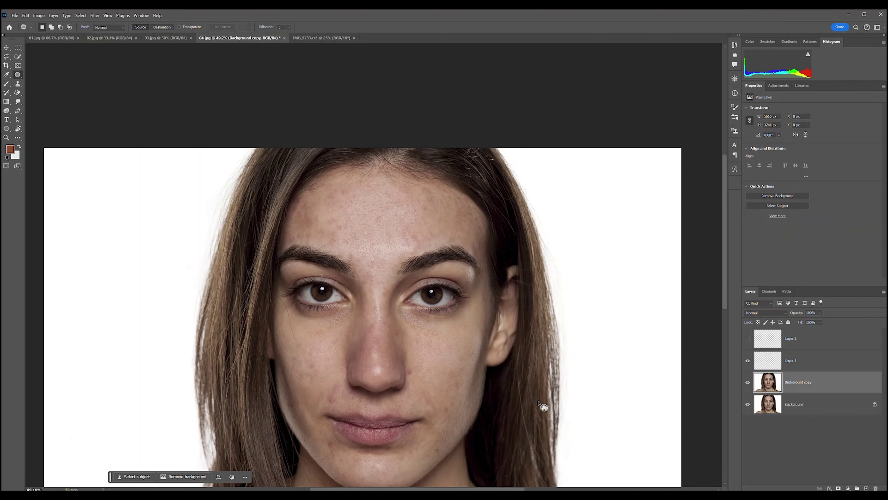
{"action": "left_click_drag", "start_coordinate": [561, 371], "coordinate": [592, 320]}
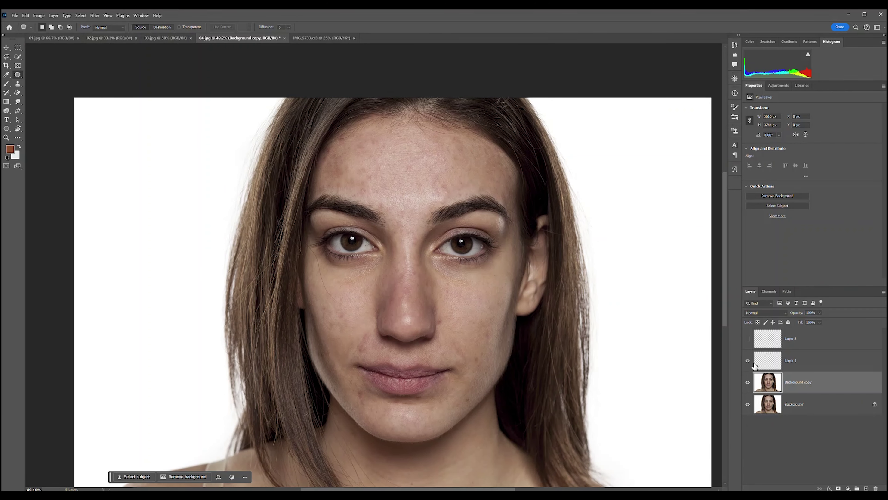
{"action": "left_click", "coordinate": [747, 385]}
{"action": "left_click", "coordinate": [747, 360]}
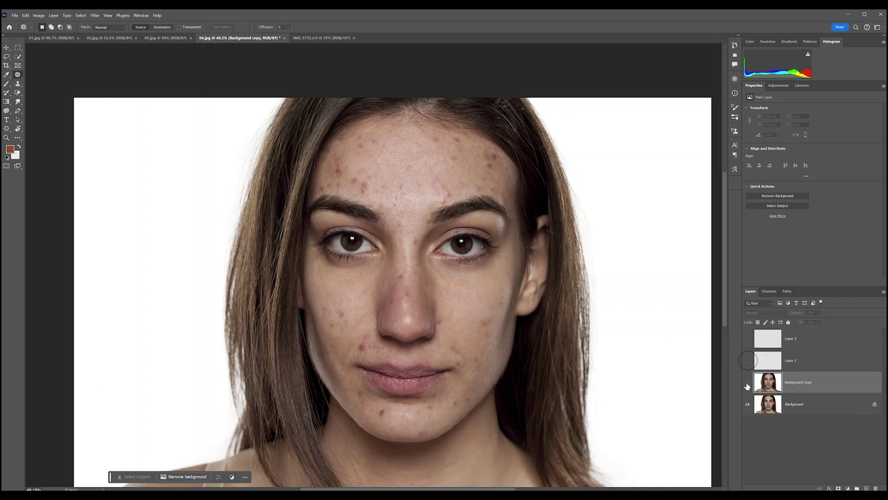
{"action": "left_click", "coordinate": [747, 360]}
{"action": "left_click", "coordinate": [747, 382]}
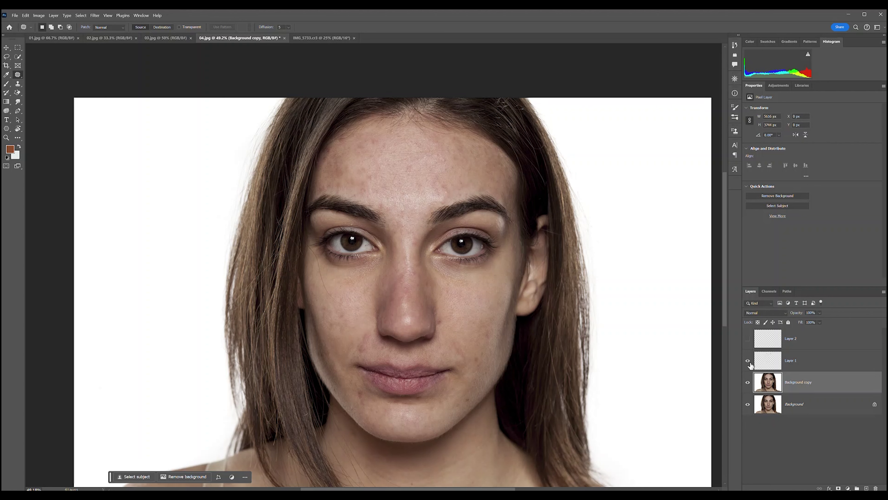
{"action": "left_click", "coordinate": [747, 360]}
{"action": "left_click", "coordinate": [748, 382]}
{"action": "scroll", "coordinate": [357, 364], "scroll_direction": "up", "scroll_amount": 10}
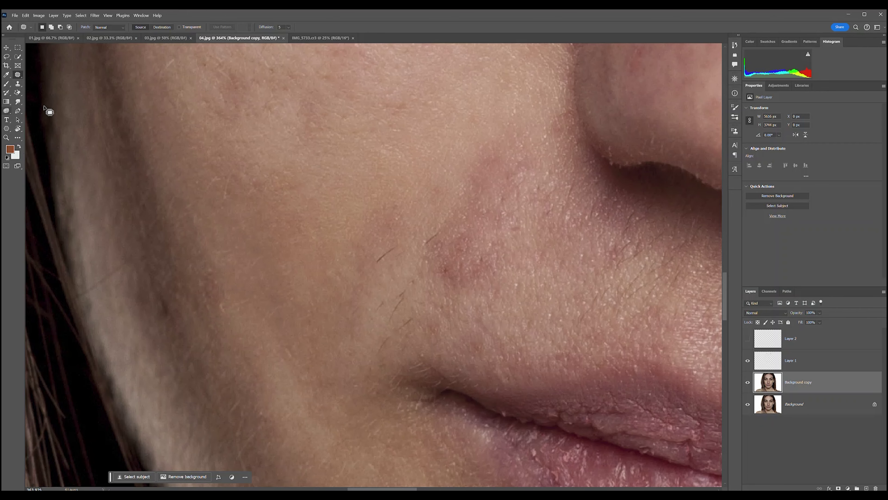
Switch to the Spot Healing Brush and heal the red spots beside the nose and on the cheek
{"action": "right_click", "coordinate": [17, 75]}
{"action": "left_click", "coordinate": [46, 78]}
{"action": "right_click", "coordinate": [18, 76]}
{"action": "left_click", "coordinate": [56, 74]}
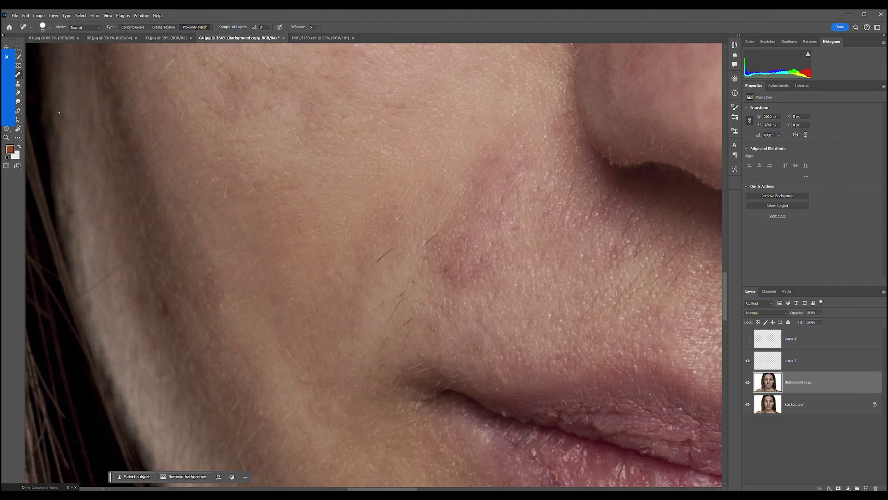
{"action": "left_click_drag", "start_coordinate": [461, 263], "coordinate": [486, 278]}
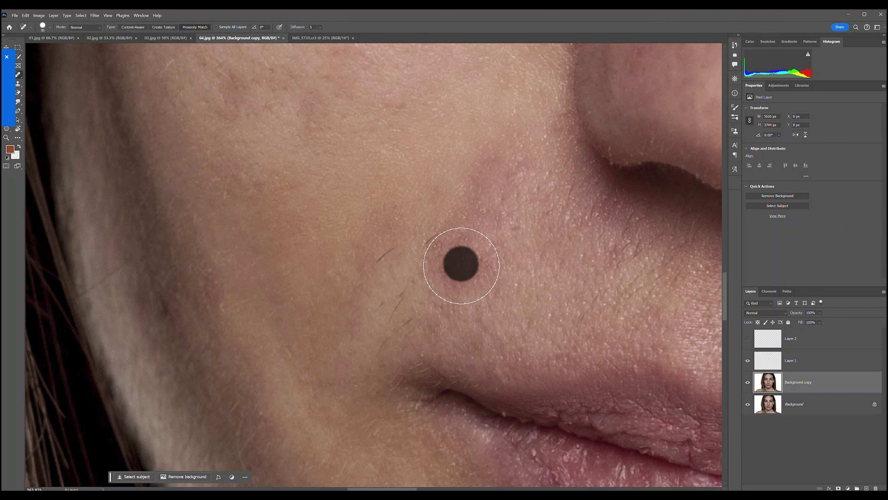
{"action": "left_click", "coordinate": [474, 245]}
Heal a blemish on the side of the nose
{"action": "left_click_drag", "start_coordinate": [605, 327], "coordinate": [470, 377]}
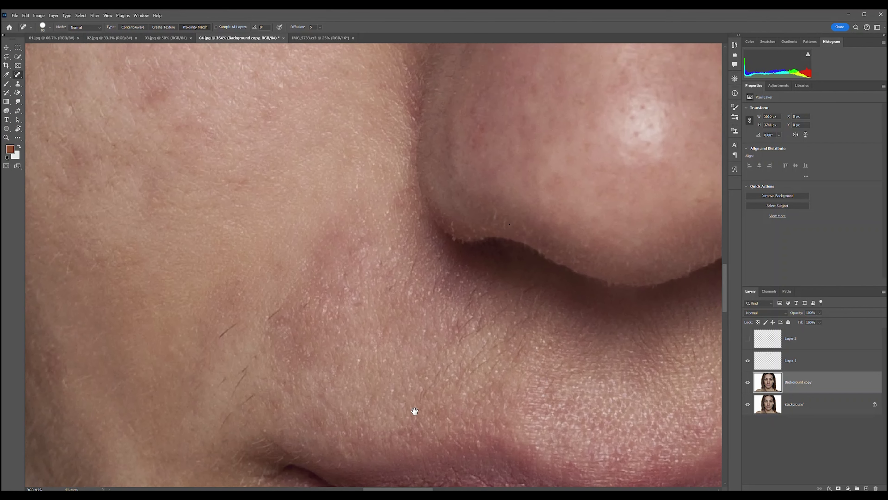
{"action": "scroll", "coordinate": [415, 410], "scroll_direction": "up", "scroll_amount": 5}
{"action": "left_click_drag", "start_coordinate": [531, 341], "coordinate": [544, 351]}
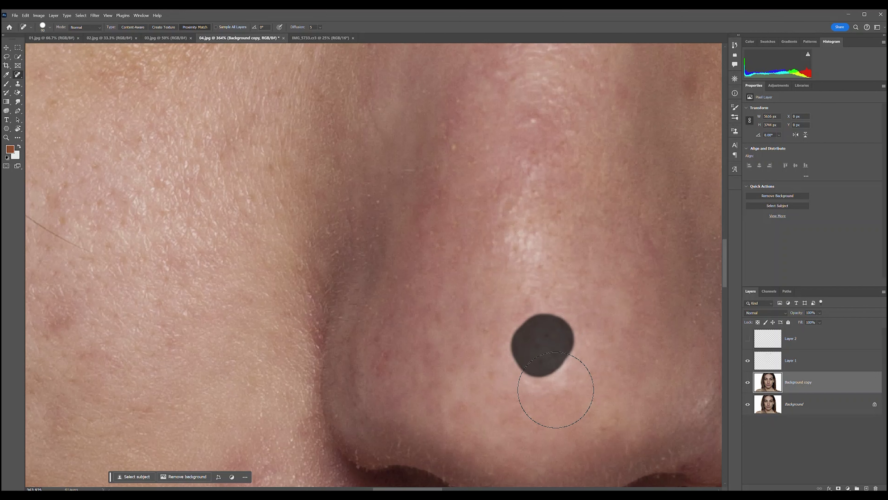
{"action": "left_click_drag", "start_coordinate": [565, 321], "coordinate": [507, 407]}
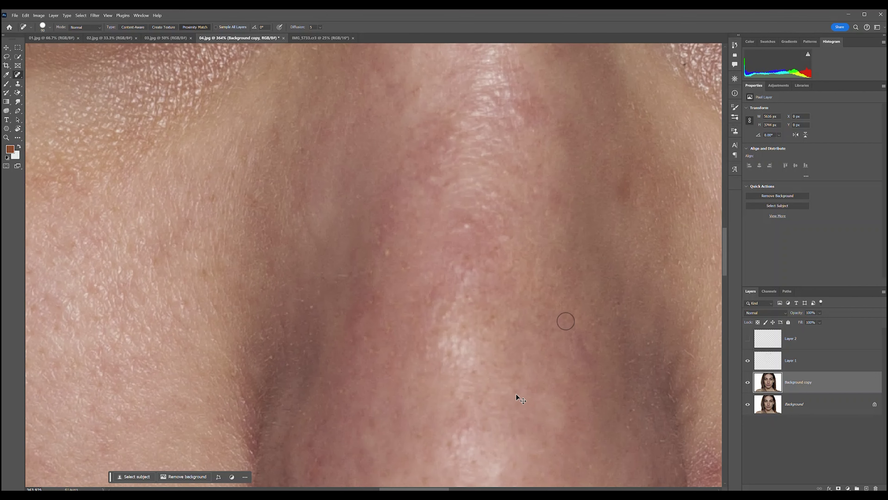
{"action": "left_click_drag", "start_coordinate": [423, 280], "coordinate": [431, 473]}
{"action": "scroll", "coordinate": [423, 280], "scroll_direction": "up", "scroll_amount": 5}
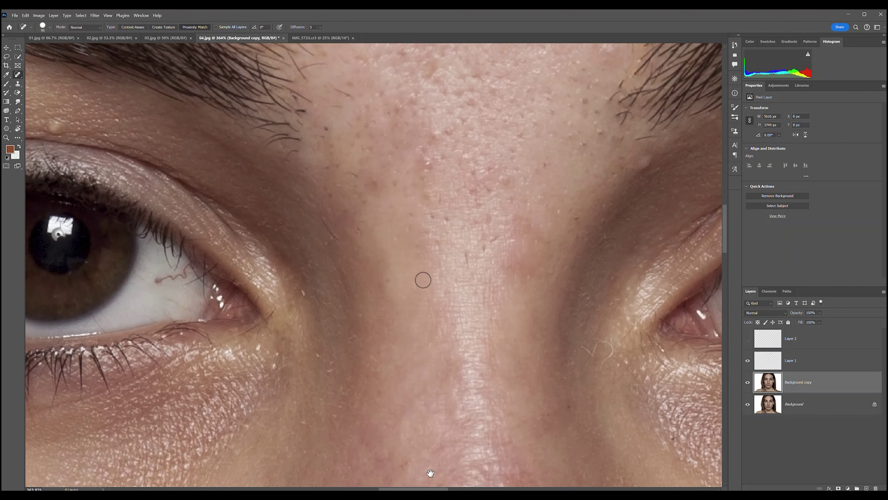
{"action": "scroll", "coordinate": [421, 278], "scroll_direction": "left", "scroll_amount": 7}
Shrink the brush and heal the red vein and specks in the eye white
{"action": "key", "text": "bracketleft"}
{"action": "key", "text": "bracketleft"}
{"action": "key", "text": "bracketleft"}
{"action": "key", "text": "bracketleft"}
{"action": "key", "text": "bracketleft"}
{"action": "key", "text": "bracketleft"}
{"action": "key", "text": "bracketleft"}
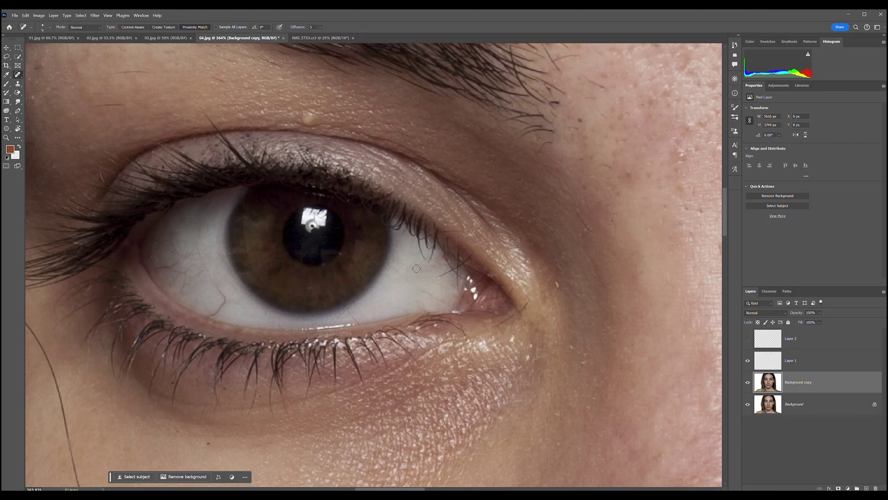
{"action": "left_click_drag", "start_coordinate": [212, 271], "coordinate": [221, 298]}
{"action": "left_click_drag", "start_coordinate": [208, 269], "coordinate": [204, 255]}
{"action": "left_click", "coordinate": [180, 274]}
Heal the dark spot beside the eyebrow and a stray hair below the brow
{"action": "left_click_drag", "start_coordinate": [399, 376], "coordinate": [243, 474]}
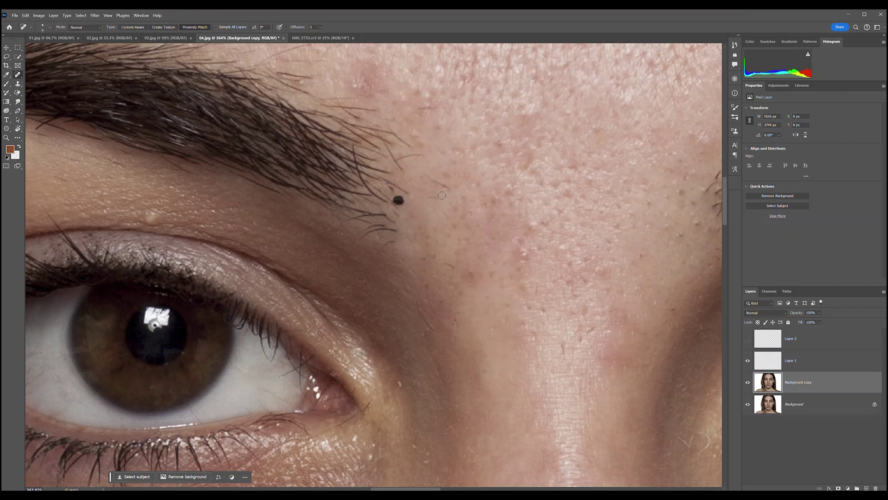
{"action": "left_click_drag", "start_coordinate": [440, 185], "coordinate": [448, 188]}
{"action": "left_click_drag", "start_coordinate": [456, 319], "coordinate": [438, 336]}
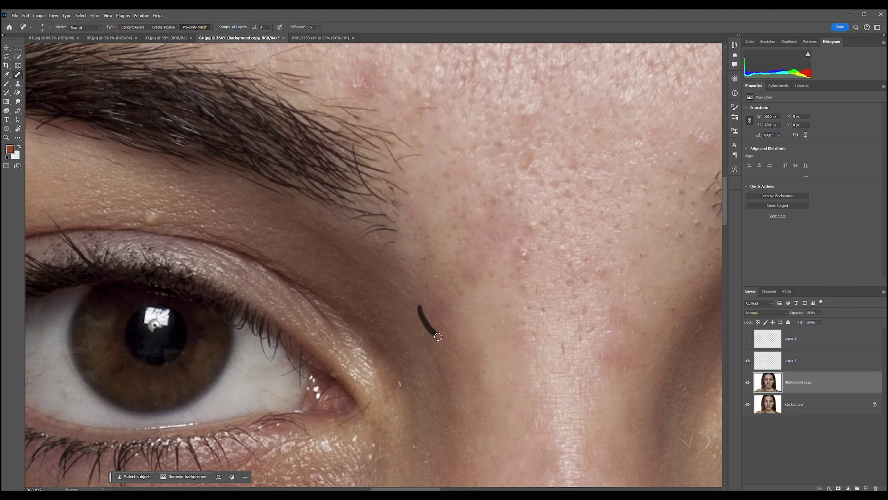
Heal the mole under the brow, stray brow hairs and several small spots on the brow skin
{"action": "left_click_drag", "start_coordinate": [374, 300], "coordinate": [660, 357]}
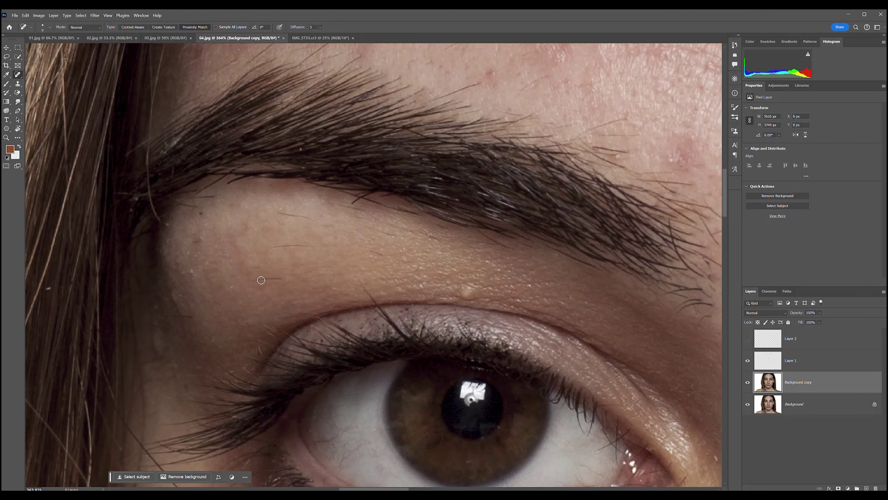
{"action": "mouse_move", "coordinate": [253, 278]}
{"action": "left_mouse_down"}
{"action": "mouse_move", "coordinate": [290, 277]}
{"action": "mouse_move", "coordinate": [270, 266]}
{"action": "mouse_move", "coordinate": [313, 245]}
{"action": "left_mouse_up"}
{"action": "left_click_drag", "start_coordinate": [278, 212], "coordinate": [342, 225]}
{"action": "left_click_drag", "start_coordinate": [472, 292], "coordinate": [474, 293]}
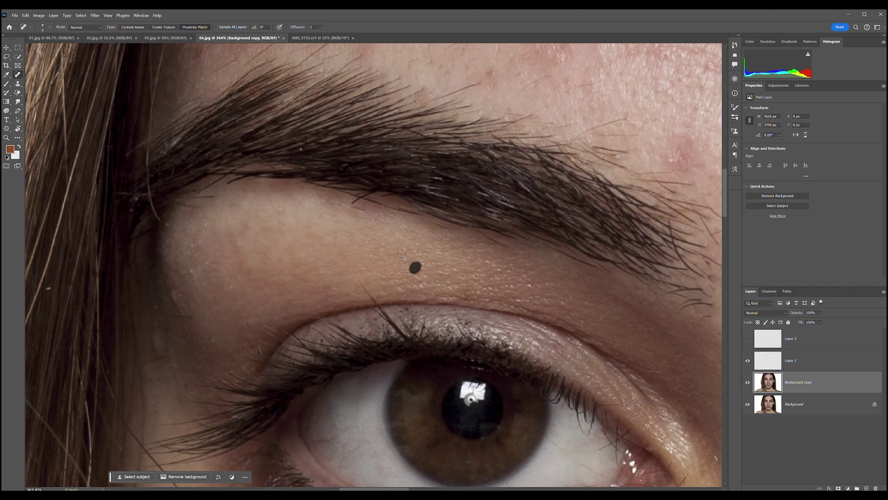
{"action": "left_click_drag", "start_coordinate": [443, 227], "coordinate": [455, 232]}
{"action": "left_click_drag", "start_coordinate": [210, 198], "coordinate": [176, 202]}
{"action": "left_click_drag", "start_coordinate": [435, 291], "coordinate": [527, 251]}
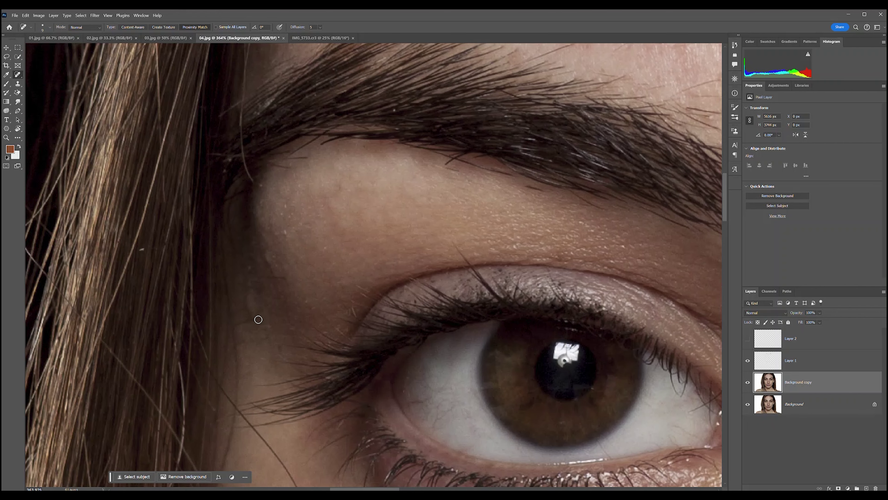
{"action": "left_click_drag", "start_coordinate": [251, 319], "coordinate": [243, 325]}
Heal the dark spot on the other eye's white and several small spots around the eye
{"action": "scroll", "coordinate": [654, 272], "scroll_direction": "right", "scroll_amount": 5}
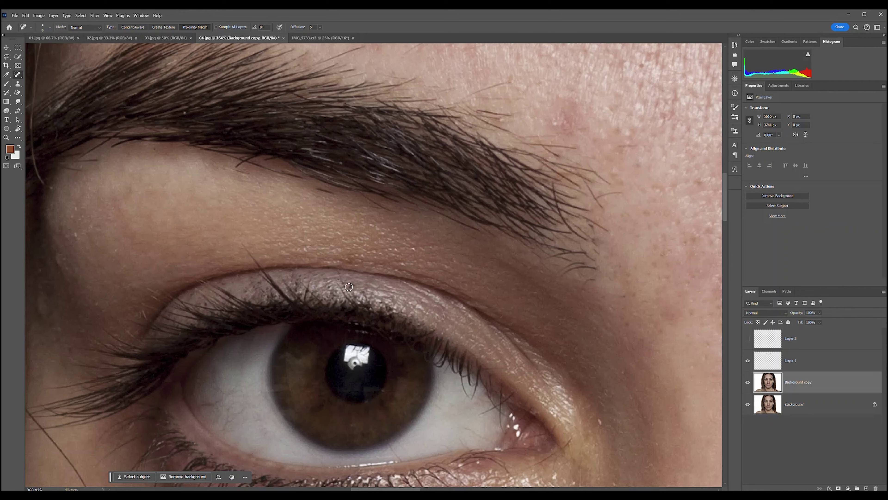
{"action": "mouse_move", "coordinate": [452, 312]}
{"action": "left_mouse_down"}
{"action": "mouse_move", "coordinate": [363, 269]}
{"action": "mouse_move", "coordinate": [314, 185]}
{"action": "left_mouse_up"}
{"action": "mouse_move", "coordinate": [608, 301]}
{"action": "left_mouse_down"}
{"action": "mouse_move", "coordinate": [604, 320]}
{"action": "mouse_move", "coordinate": [555, 327]}
{"action": "mouse_move", "coordinate": [582, 317]}
{"action": "mouse_move", "coordinate": [587, 330]}
{"action": "left_mouse_up"}
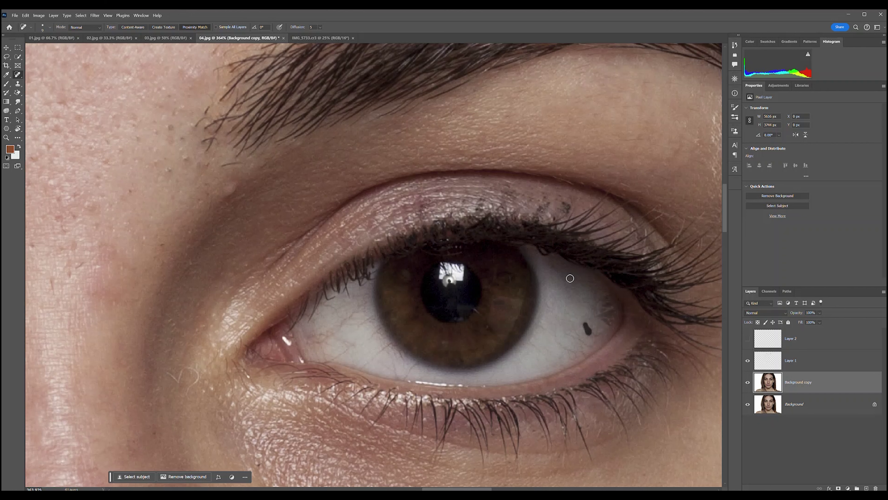
{"action": "left_click_drag", "start_coordinate": [558, 271], "coordinate": [555, 267]}
{"action": "left_click_drag", "start_coordinate": [354, 344], "coordinate": [331, 361]}
{"action": "left_click_drag", "start_coordinate": [166, 374], "coordinate": [165, 375]}
Heal the mole near the outer eye corner
{"action": "left_click_drag", "start_coordinate": [230, 393], "coordinate": [265, 287]}
{"action": "left_click_drag", "start_coordinate": [621, 347], "coordinate": [366, 306]}
{"action": "left_click_drag", "start_coordinate": [569, 258], "coordinate": [617, 177]}
{"action": "left_click", "coordinate": [481, 287]}
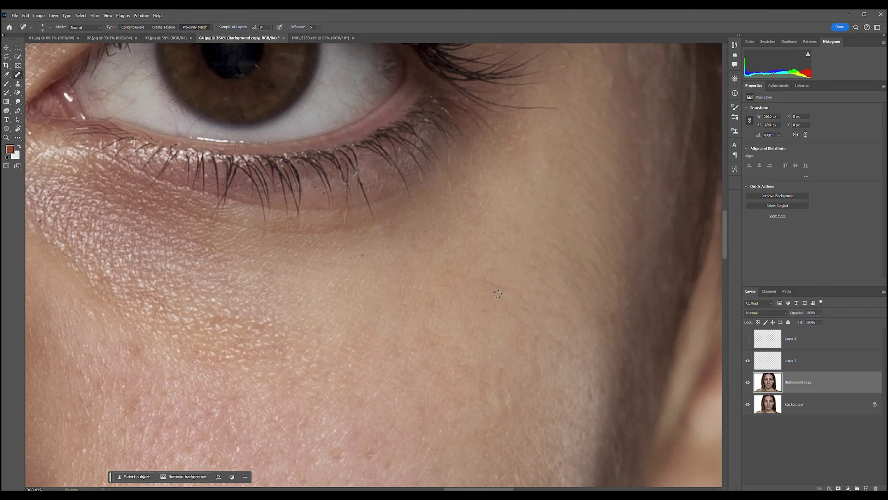
Heal the red blemish beside the nostril with a slightly larger brush, redoing one stroke
{"action": "left_click_drag", "start_coordinate": [459, 348], "coordinate": [551, 245]}
{"action": "mouse_move", "coordinate": [349, 430]}
{"action": "left_mouse_down"}
{"action": "mouse_move", "coordinate": [468, 333]}
{"action": "mouse_move", "coordinate": [515, 242]}
{"action": "left_mouse_up"}
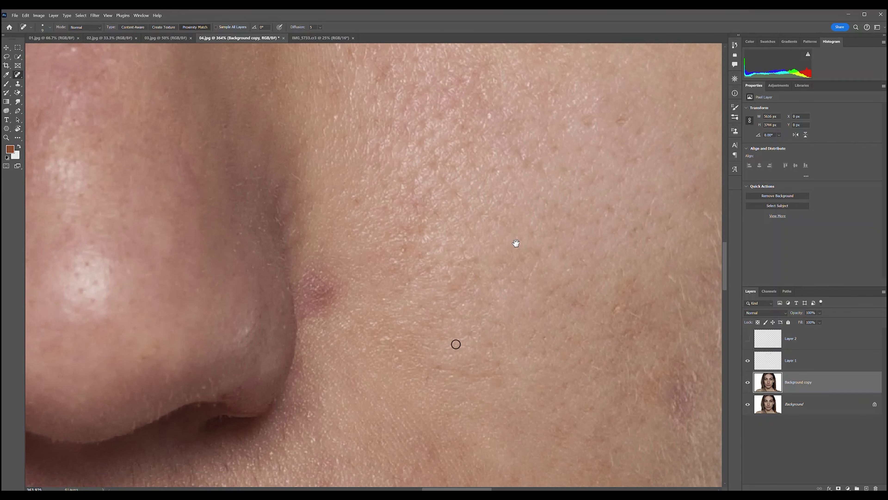
{"action": "left_click_drag", "start_coordinate": [427, 359], "coordinate": [504, 282]}
{"action": "left_click_drag", "start_coordinate": [390, 222], "coordinate": [383, 235]}
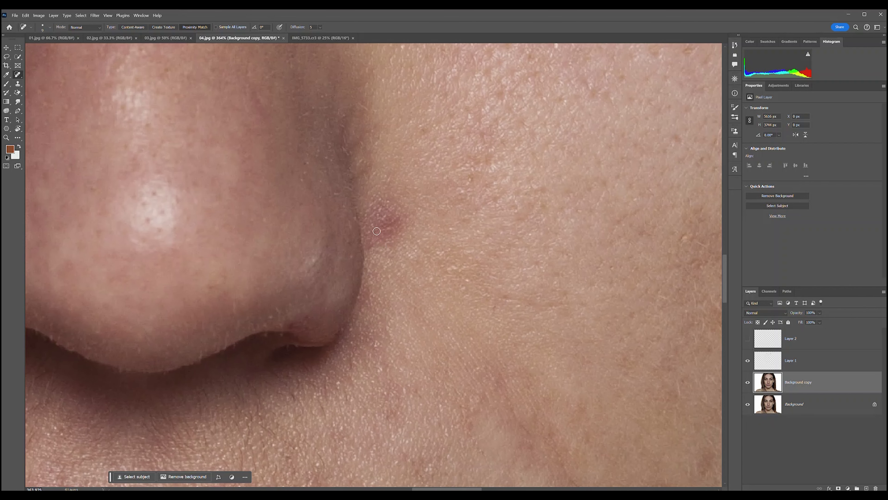
{"action": "key", "text": "bracketright"}
{"action": "mouse_move", "coordinate": [389, 214]}
{"action": "left_mouse_down"}
{"action": "mouse_move", "coordinate": [381, 222]}
{"action": "mouse_move", "coordinate": [404, 236]}
{"action": "left_mouse_up"}
{"action": "key", "text": "ctrl+z"}
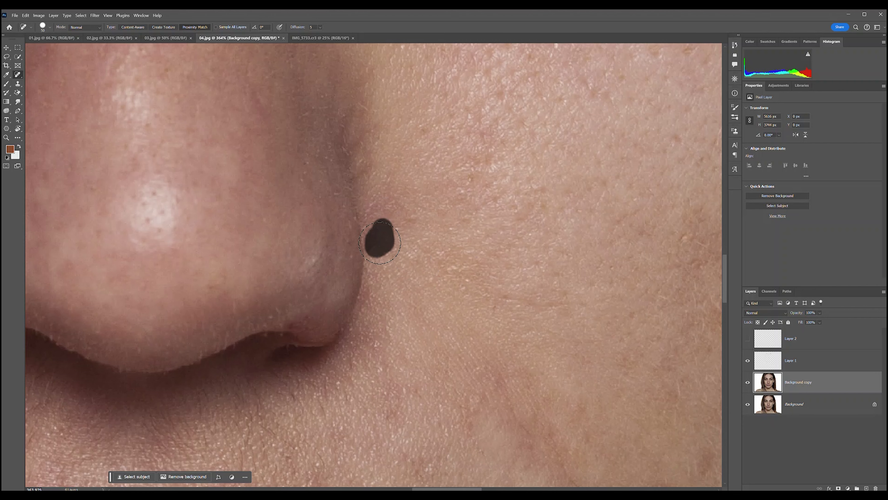
{"action": "left_click_drag", "start_coordinate": [549, 316], "coordinate": [524, 183]}
With a smaller brush, heal the spots on the lower lip, under it and along the lip line
{"action": "mouse_move", "coordinate": [609, 304]}
{"action": "left_mouse_down"}
{"action": "mouse_move", "coordinate": [695, 145]}
{"action": "mouse_move", "coordinate": [717, 149]}
{"action": "left_mouse_up"}
{"action": "key", "text": "bracketleft"}
{"action": "key", "text": "bracketleft"}
{"action": "key", "text": "bracketleft"}
{"action": "key", "text": "bracketleft"}
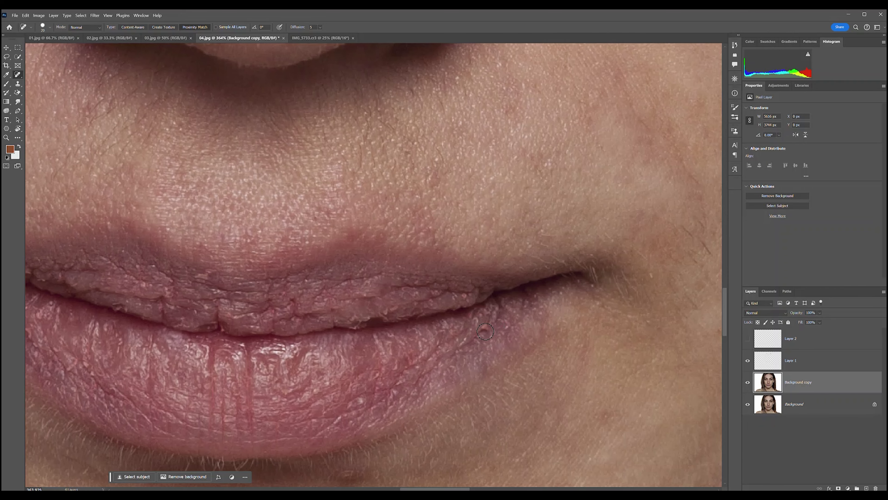
{"action": "left_click_drag", "start_coordinate": [485, 327], "coordinate": [474, 340]}
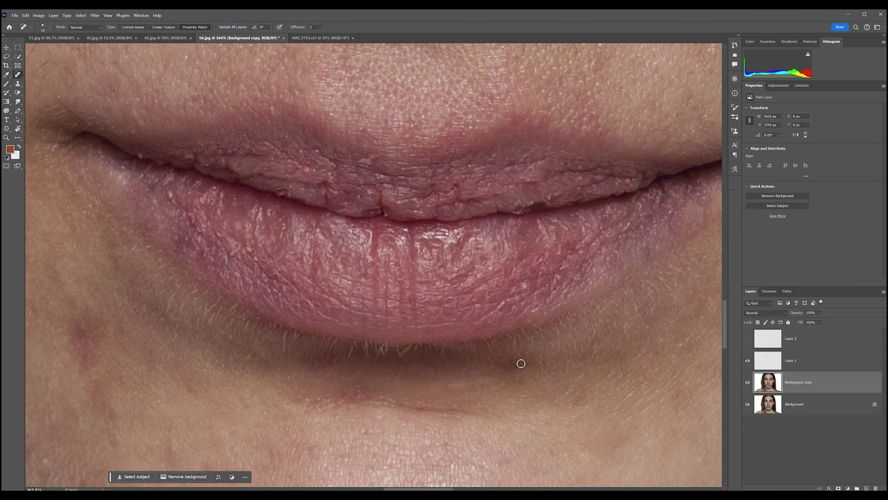
{"action": "left_click_drag", "start_coordinate": [517, 362], "coordinate": [518, 360]}
{"action": "left_click_drag", "start_coordinate": [420, 406], "coordinate": [466, 405]}
{"action": "left_click_drag", "start_coordinate": [341, 259], "coordinate": [351, 278]}
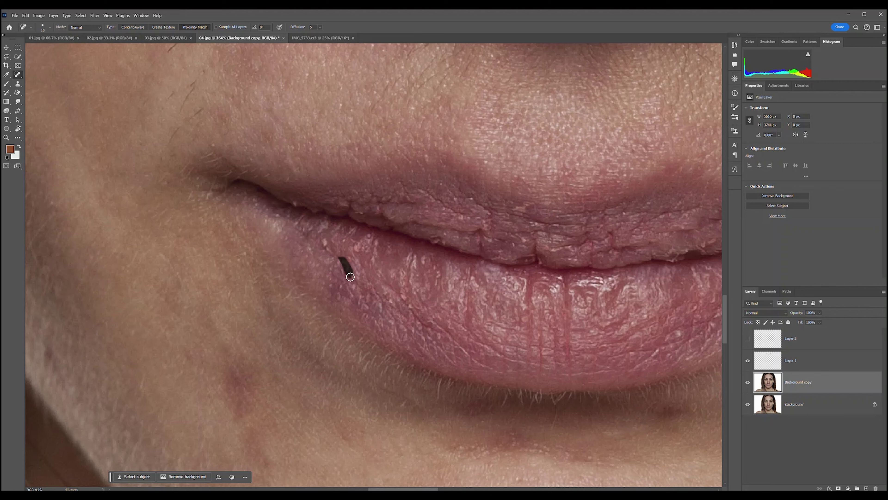
{"action": "scroll", "coordinate": [607, 338], "scroll_direction": "right", "scroll_amount": 5}
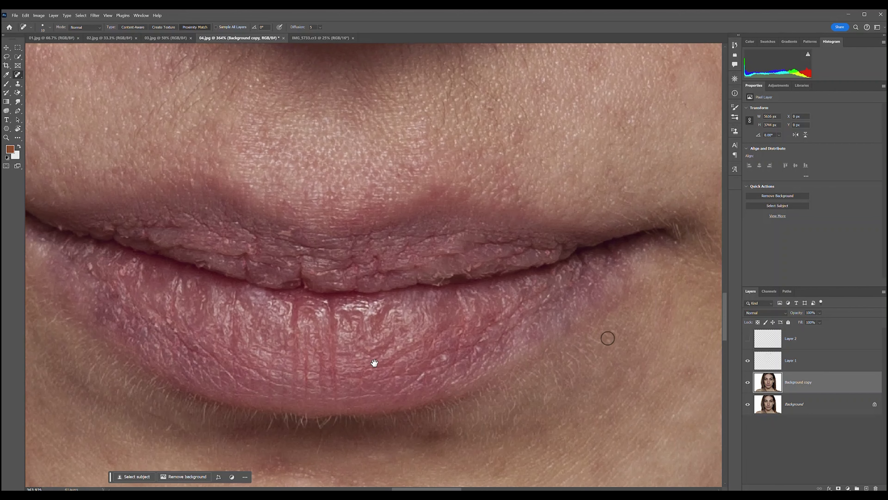
{"action": "left_click_drag", "start_coordinate": [471, 279], "coordinate": [441, 280]}
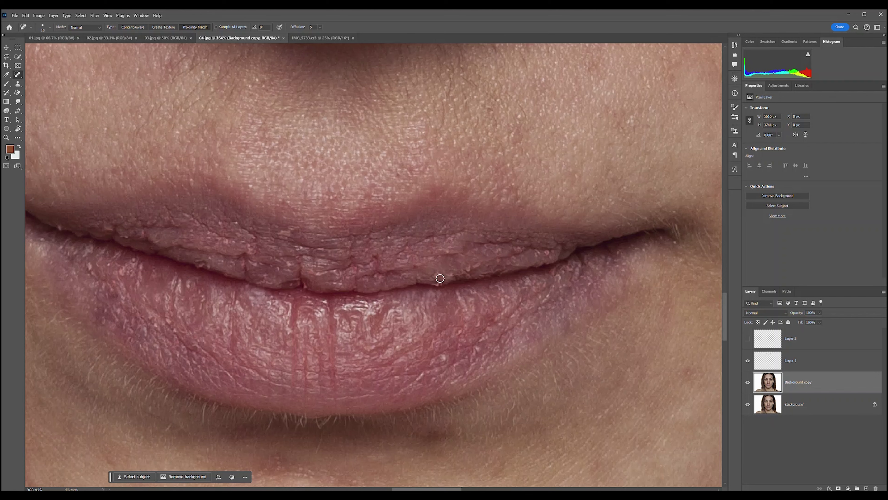
{"action": "left_click_drag", "start_coordinate": [448, 281], "coordinate": [438, 284]}
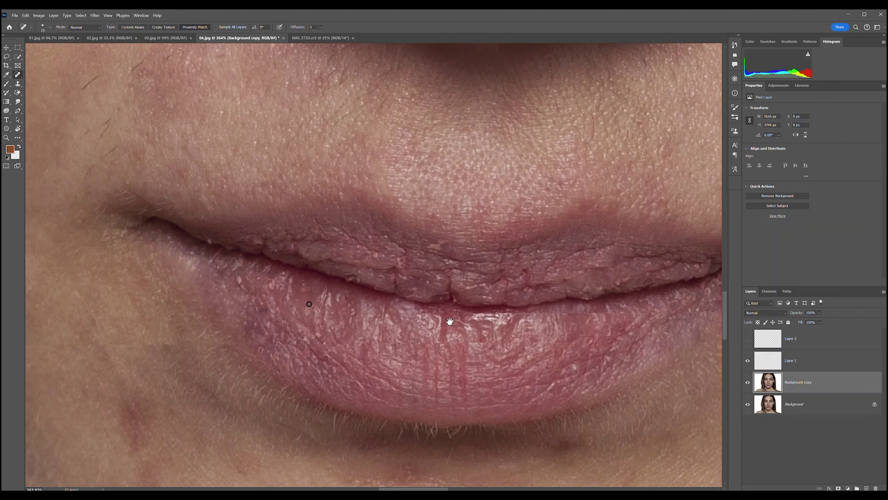
{"action": "left_click_drag", "start_coordinate": [286, 303], "coordinate": [453, 320]}
{"action": "left_click", "coordinate": [224, 246]}
{"action": "mouse_move", "coordinate": [228, 307]}
{"action": "left_mouse_down"}
{"action": "mouse_move", "coordinate": [580, 191]}
{"action": "mouse_move", "coordinate": [518, 341]}
{"action": "mouse_move", "coordinate": [523, 418]}
{"action": "mouse_move", "coordinate": [713, 465]}
{"action": "left_mouse_up"}
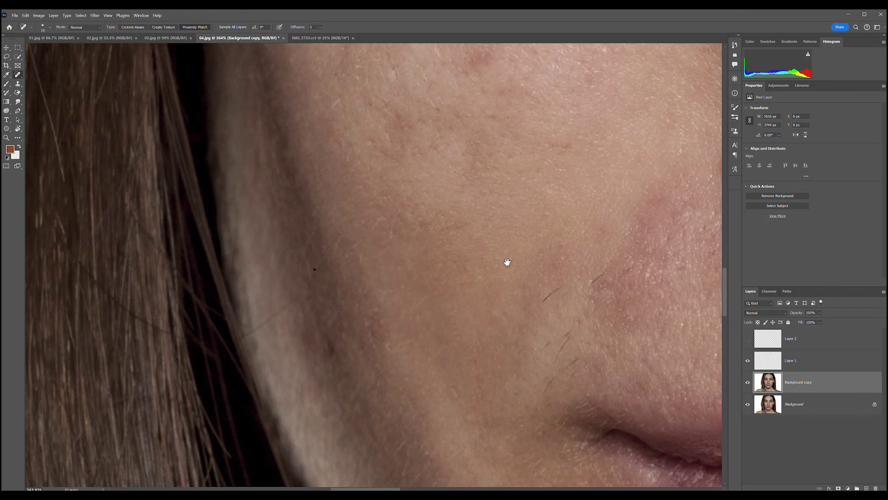
Heal the small blemishes scattered across the cheek
{"action": "left_click_drag", "start_coordinate": [391, 339], "coordinate": [394, 355]}
{"action": "mouse_move", "coordinate": [440, 307]}
{"action": "left_mouse_down"}
{"action": "mouse_move", "coordinate": [373, 394]}
{"action": "mouse_move", "coordinate": [334, 419]}
{"action": "left_mouse_up"}
{"action": "left_click_drag", "start_coordinate": [560, 375], "coordinate": [459, 295]}
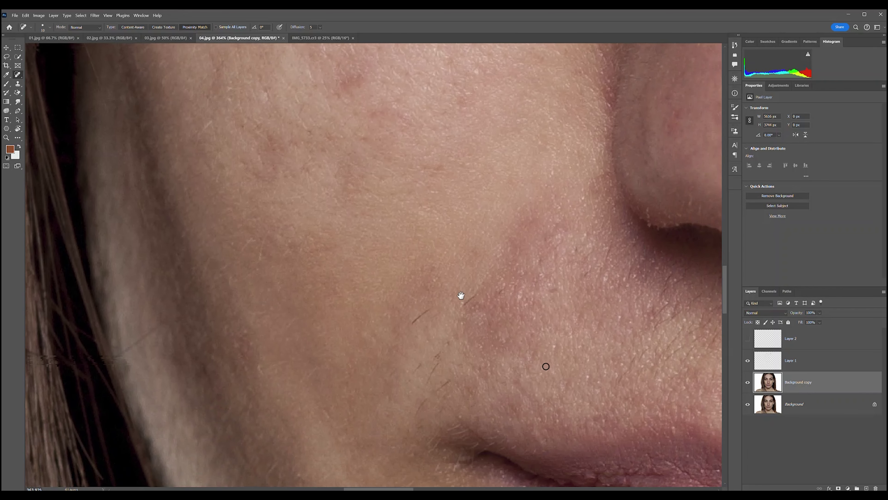
{"action": "left_click_drag", "start_coordinate": [405, 318], "coordinate": [470, 295]}
{"action": "mouse_move", "coordinate": [450, 335]}
{"action": "left_mouse_down"}
{"action": "mouse_move", "coordinate": [423, 371]}
{"action": "mouse_move", "coordinate": [412, 368]}
{"action": "mouse_move", "coordinate": [427, 395]}
{"action": "mouse_move", "coordinate": [435, 356]}
{"action": "left_mouse_up"}
{"action": "left_click_drag", "start_coordinate": [413, 403], "coordinate": [432, 391]}
{"action": "mouse_move", "coordinate": [411, 431]}
{"action": "left_mouse_down"}
{"action": "mouse_move", "coordinate": [417, 420]}
{"action": "mouse_move", "coordinate": [400, 436]}
{"action": "mouse_move", "coordinate": [380, 413]}
{"action": "mouse_move", "coordinate": [386, 347]}
{"action": "left_mouse_up"}
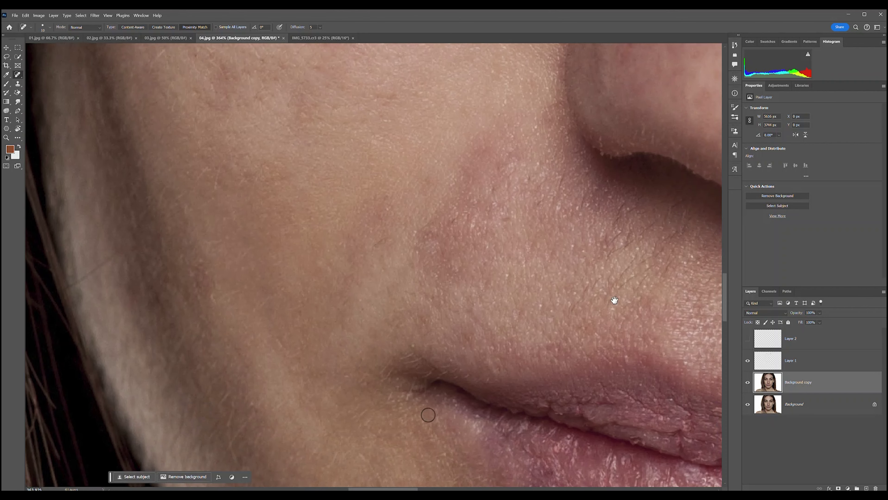
Heal the spots beside the nose and along the nose bridge
{"action": "left_click_drag", "start_coordinate": [614, 300], "coordinate": [386, 381]}
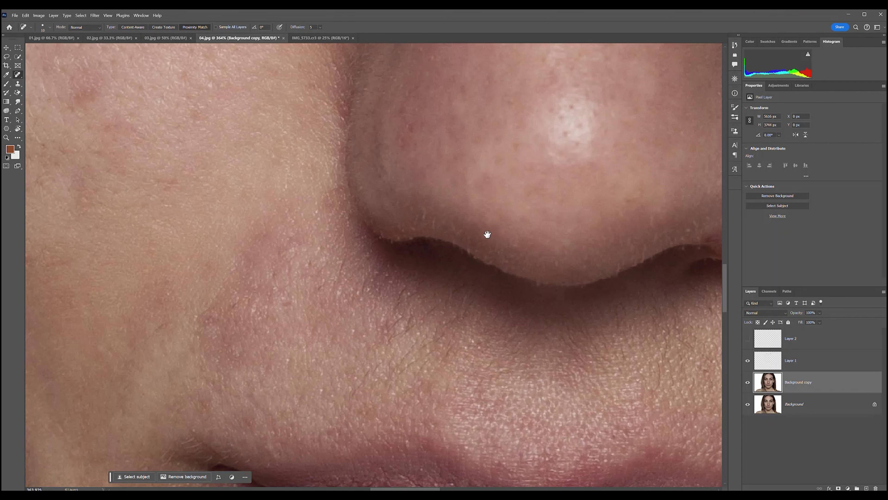
{"action": "left_click_drag", "start_coordinate": [487, 234], "coordinate": [495, 426]}
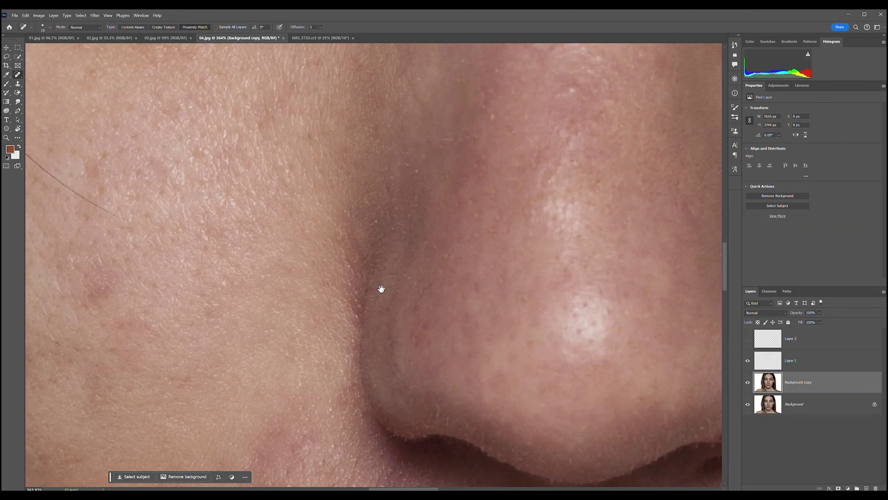
{"action": "left_click_drag", "start_coordinate": [381, 289], "coordinate": [350, 373]}
{"action": "mouse_move", "coordinate": [397, 243]}
{"action": "left_mouse_down"}
{"action": "mouse_move", "coordinate": [428, 229]}
{"action": "mouse_move", "coordinate": [452, 248]}
{"action": "left_mouse_up"}
{"action": "left_click", "coordinate": [413, 280]}
{"action": "left_click_drag", "start_coordinate": [434, 290], "coordinate": [427, 295]}
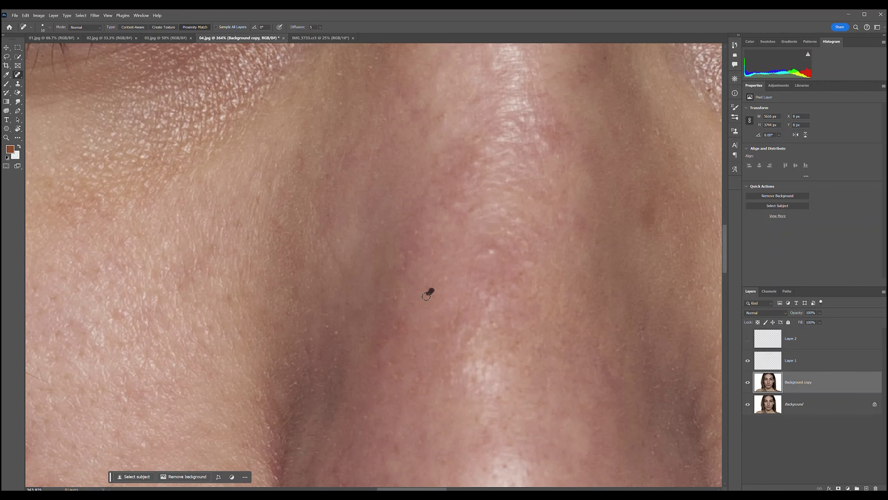
{"action": "left_click", "coordinate": [417, 321]}
{"action": "left_click", "coordinate": [436, 330]}
{"action": "left_click_drag", "start_coordinate": [402, 316], "coordinate": [399, 328]}
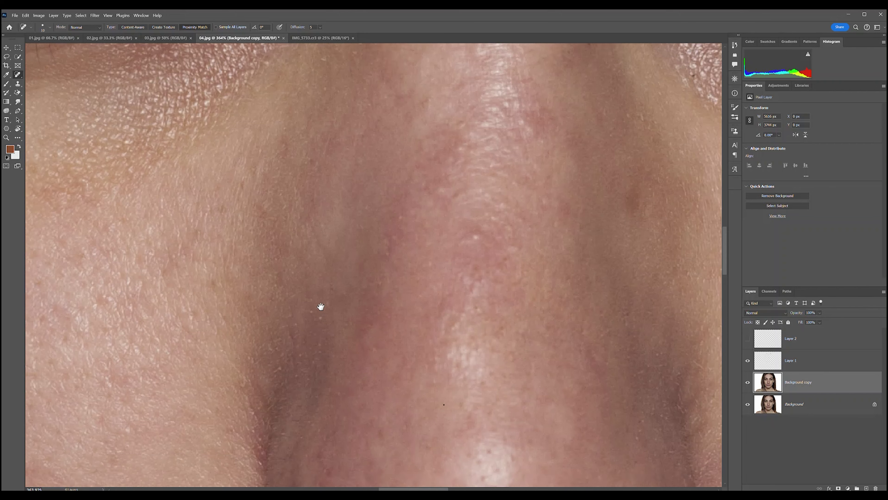
Heal the blemish below the lip corner and the blemishes on the chin
{"action": "scroll", "coordinate": [393, 359], "scroll_direction": "down", "scroll_amount": 10}
{"action": "scroll", "coordinate": [411, 235], "scroll_direction": "down", "scroll_amount": 5}
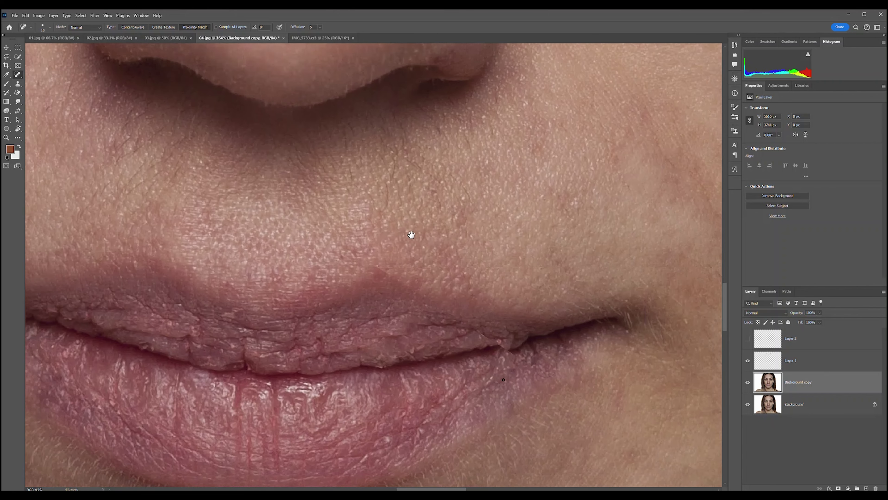
{"action": "scroll", "coordinate": [398, 225], "scroll_direction": "right", "scroll_amount": 5}
{"action": "scroll", "coordinate": [403, 161], "scroll_direction": "down", "scroll_amount": 3}
{"action": "scroll", "coordinate": [403, 161], "scroll_direction": "down", "scroll_amount": 3}
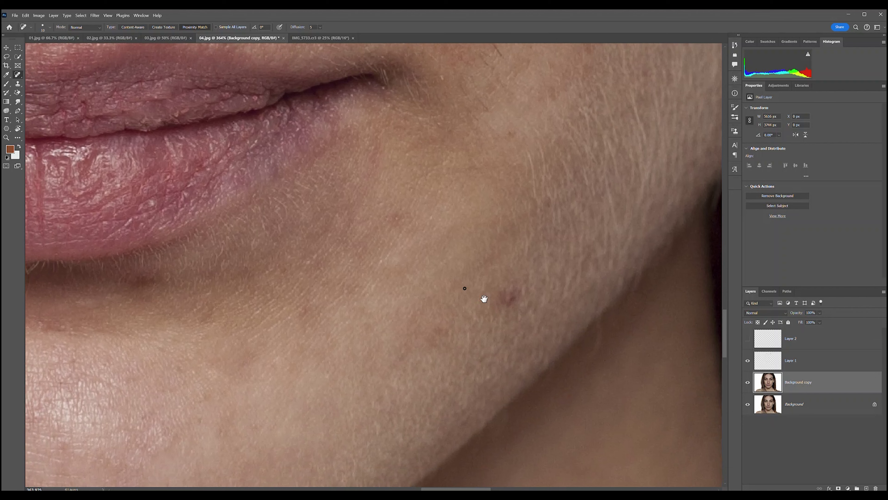
{"action": "left_click_drag", "start_coordinate": [509, 303], "coordinate": [505, 296]}
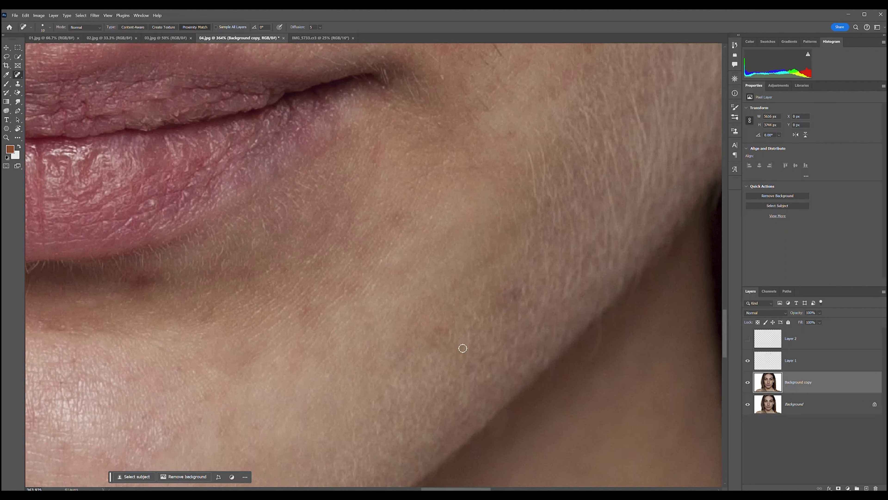
{"action": "scroll", "coordinate": [494, 268], "scroll_direction": "down", "scroll_amount": 3}
{"action": "scroll", "coordinate": [381, 345], "scroll_direction": "left", "scroll_amount": 4}
{"action": "left_click_drag", "start_coordinate": [380, 327], "coordinate": [377, 322]}
{"action": "left_click_drag", "start_coordinate": [327, 353], "coordinate": [321, 356]}
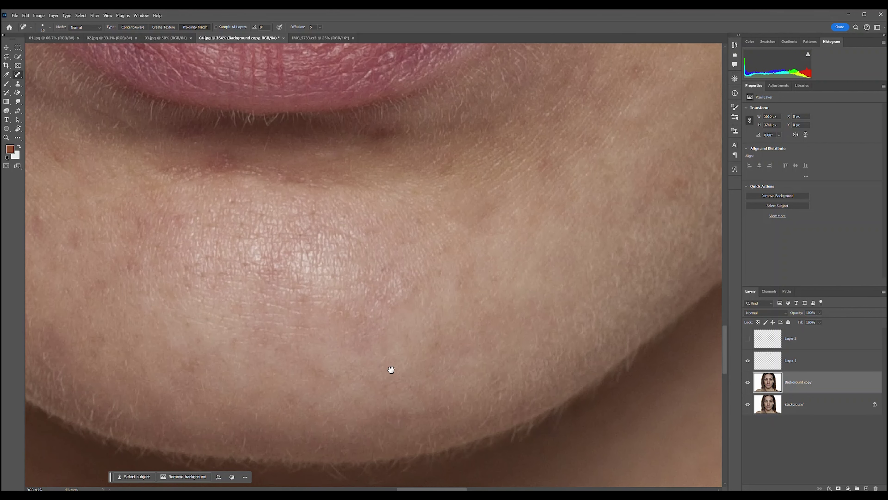
{"action": "scroll", "coordinate": [511, 313], "scroll_direction": "down", "scroll_amount": 5}
{"action": "left_click_drag", "start_coordinate": [579, 346], "coordinate": [504, 233]}
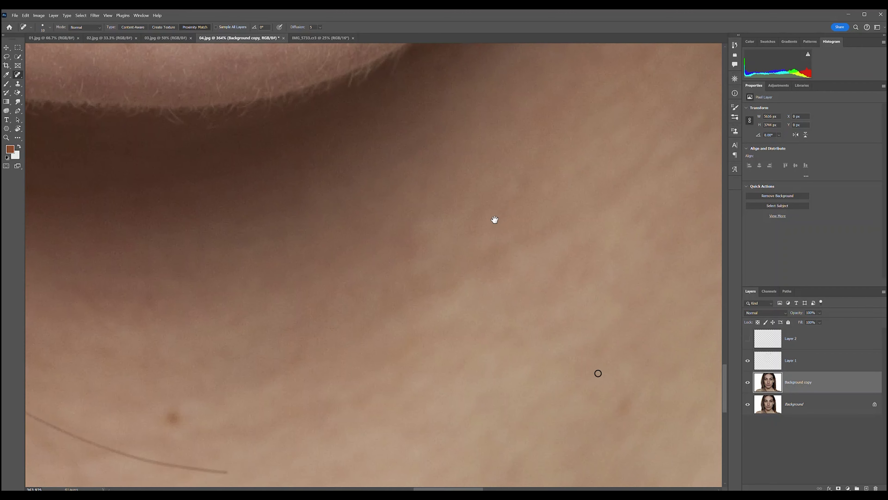
{"action": "scroll", "coordinate": [506, 235], "scroll_direction": "down", "scroll_amount": 3}
{"action": "scroll", "coordinate": [518, 263], "scroll_direction": "down", "scroll_amount": 3}
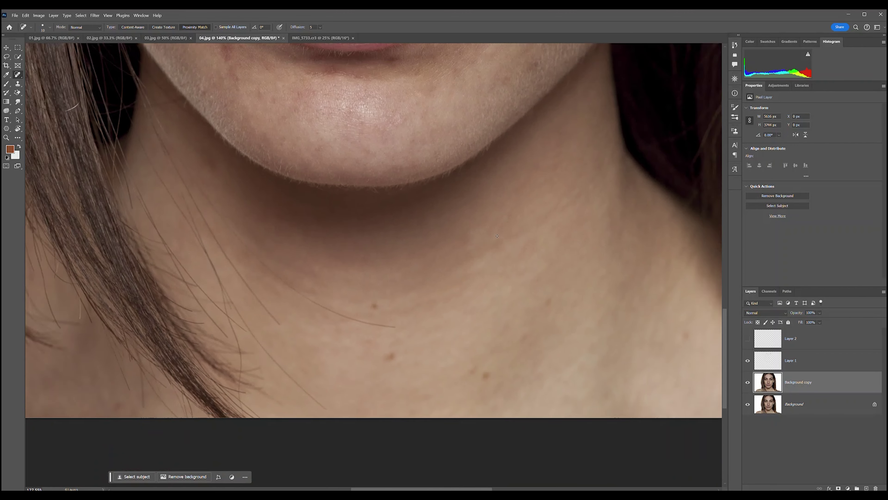
Zoom out to the full face and toggle Background copy off and on twice to compare
{"action": "scroll", "coordinate": [535, 301], "scroll_direction": "down", "scroll_amount": 3}
{"action": "scroll", "coordinate": [552, 340], "scroll_direction": "down", "scroll_amount": 1}
{"action": "left_click_drag", "start_coordinate": [578, 289], "coordinate": [644, 420]}
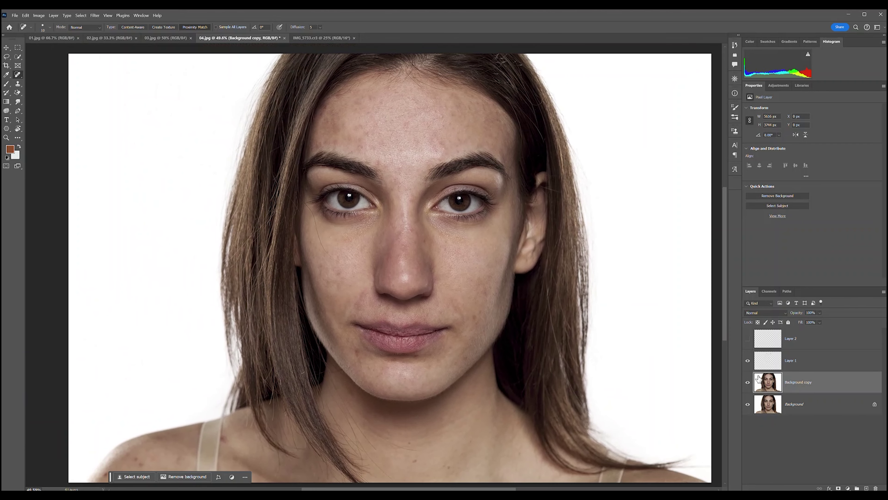
{"action": "left_click", "coordinate": [747, 382]}
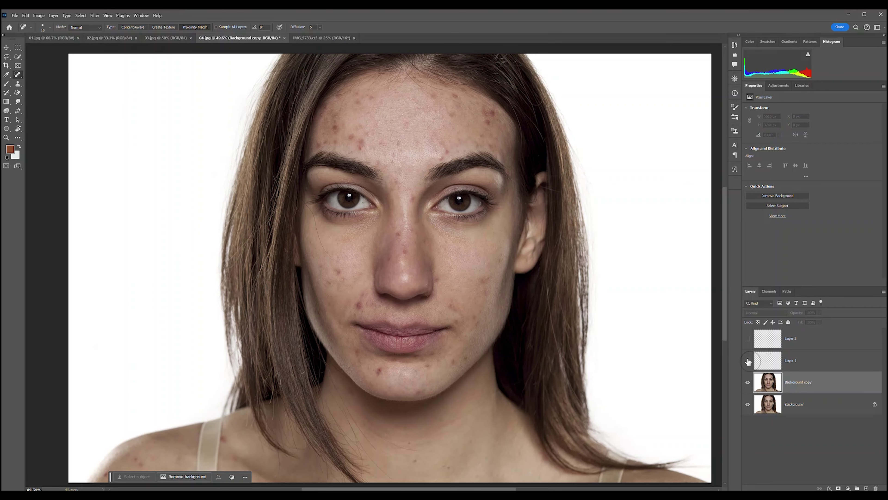
{"action": "left_click", "coordinate": [747, 382]}
{"action": "left_click", "coordinate": [748, 382]}
{"action": "left_click", "coordinate": [748, 382]}
Toggle Layer 1 visibility to compare the smoothing, leaving it visible
{"action": "left_click", "coordinate": [747, 385]}
{"action": "left_click", "coordinate": [748, 360]}
{"action": "left_click", "coordinate": [748, 360]}
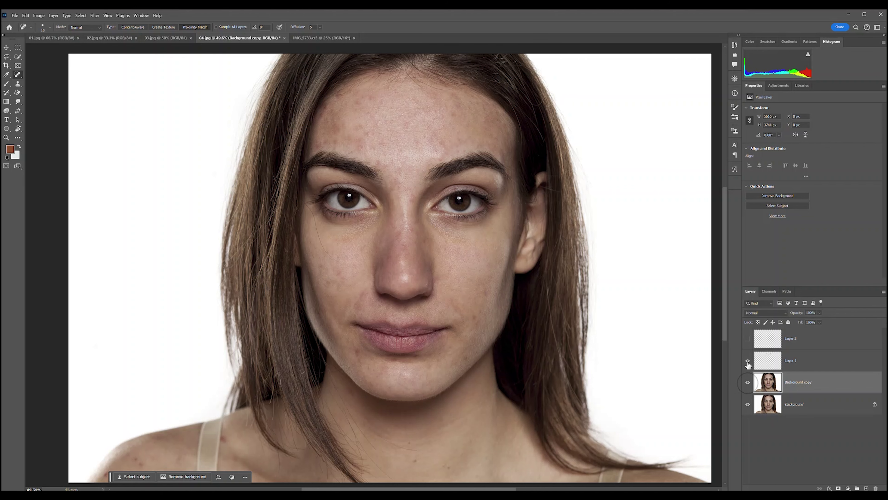
{"action": "left_click", "coordinate": [749, 360]}
{"action": "left_click", "coordinate": [748, 361]}
Heal the dark spots and the mole on the forehead above the eyebrow
{"action": "scroll", "coordinate": [440, 178], "scroll_direction": "up", "scroll_amount": 3}
{"action": "scroll", "coordinate": [440, 177], "scroll_direction": "up", "scroll_amount": 3}
{"action": "scroll", "coordinate": [541, 349], "scroll_direction": "up", "scroll_amount": 4}
{"action": "left_click_drag", "start_coordinate": [571, 232], "coordinate": [486, 469]}
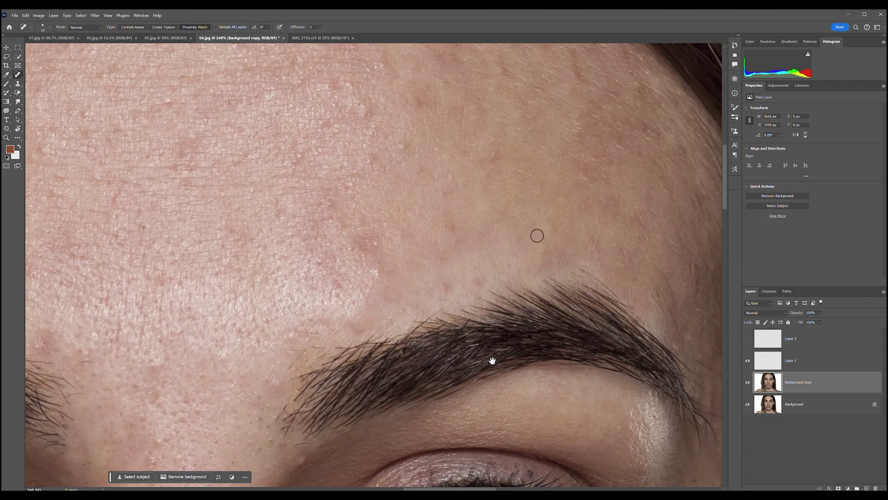
{"action": "left_click", "coordinate": [447, 286]}
{"action": "scroll", "coordinate": [406, 343], "scroll_direction": "up", "scroll_amount": 1}
{"action": "scroll", "coordinate": [428, 309], "scroll_direction": "up", "scroll_amount": 3}
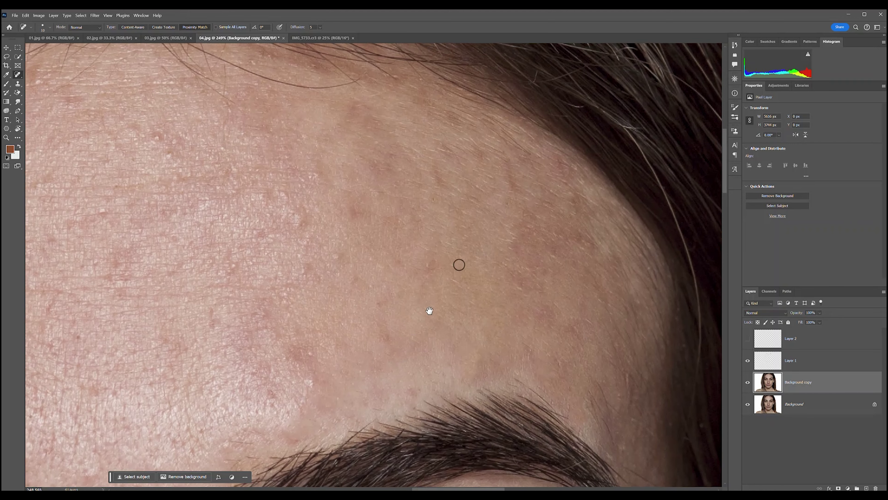
{"action": "left_click", "coordinate": [376, 304]}
{"action": "left_click", "coordinate": [386, 334]}
{"action": "scroll", "coordinate": [333, 375], "scroll_direction": "left", "scroll_amount": 5}
{"action": "scroll", "coordinate": [333, 374], "scroll_direction": "left", "scroll_amount": 2}
{"action": "scroll", "coordinate": [357, 261], "scroll_direction": "left", "scroll_amount": 3}
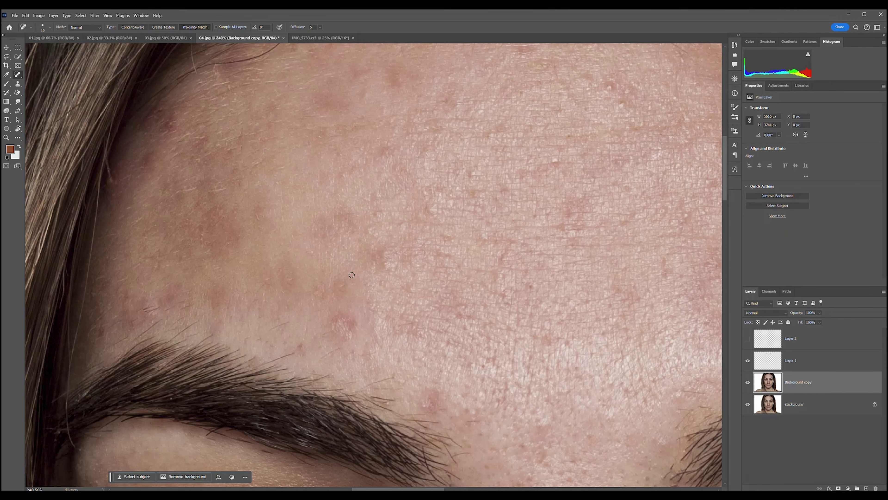
{"action": "mouse_move", "coordinate": [341, 290]}
{"action": "left_mouse_down"}
{"action": "mouse_move", "coordinate": [346, 283]}
{"action": "mouse_move", "coordinate": [339, 287]}
{"action": "left_mouse_up"}
On Layer 1, heal the two blemishes just above the eyebrow, redoing one smeared stroke
{"action": "left_click", "coordinate": [806, 365]}
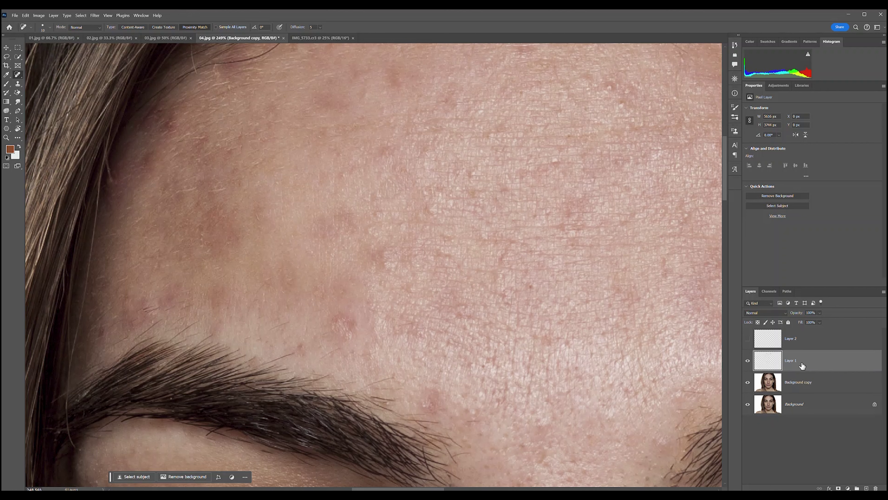
{"action": "left_click_drag", "start_coordinate": [336, 332], "coordinate": [348, 322]}
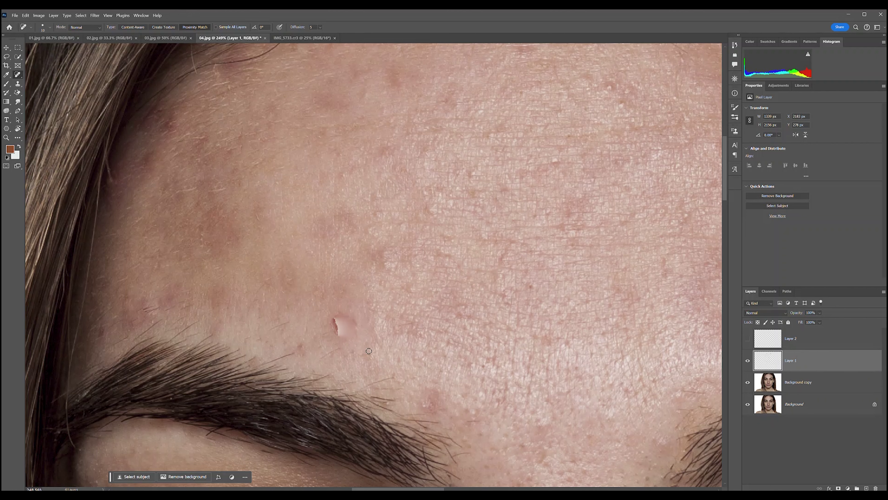
{"action": "key", "text": "ctrl+z"}
{"action": "left_click_drag", "start_coordinate": [344, 337], "coordinate": [347, 327]}
{"action": "left_click_drag", "start_coordinate": [347, 337], "coordinate": [348, 318]}
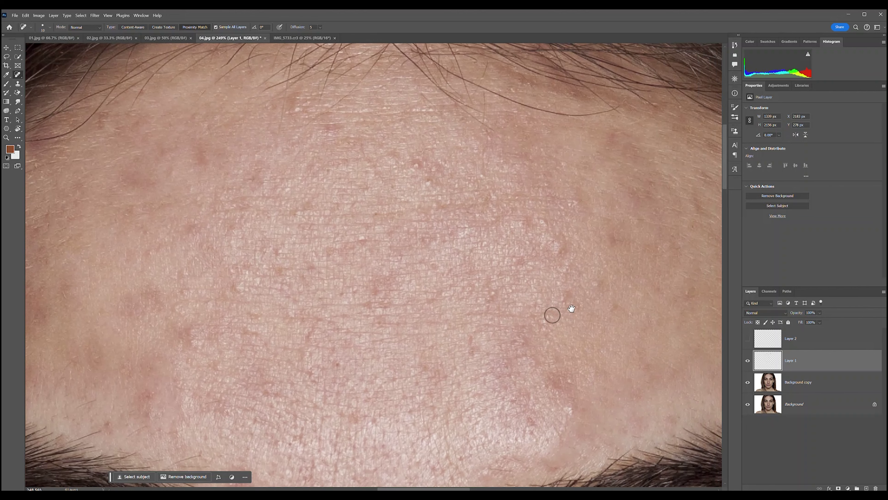
Remove the stray hairs along the forehead hairline, then zoom back out
{"action": "left_click_drag", "start_coordinate": [552, 314], "coordinate": [483, 345]}
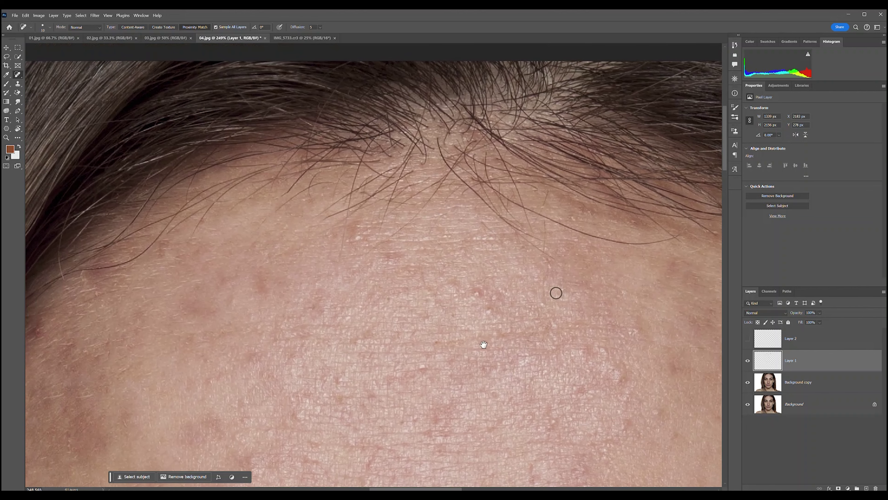
{"action": "left_click_drag", "start_coordinate": [367, 233], "coordinate": [373, 231]}
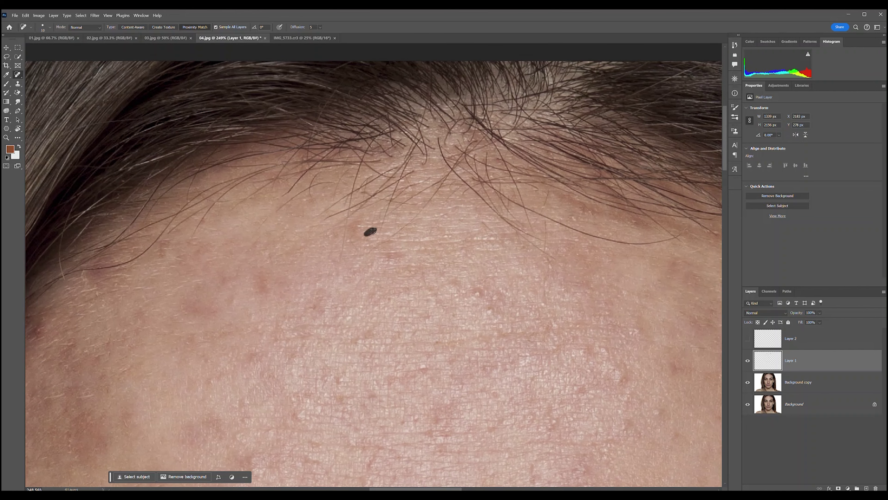
{"action": "mouse_move", "coordinate": [452, 201]}
{"action": "left_mouse_down"}
{"action": "mouse_move", "coordinate": [377, 280]}
{"action": "mouse_move", "coordinate": [308, 322]}
{"action": "left_mouse_up"}
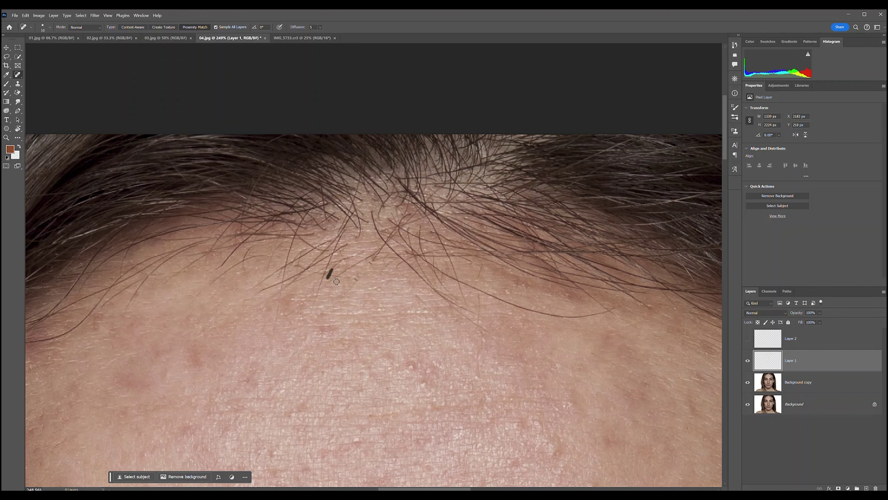
{"action": "mouse_move", "coordinate": [362, 275]}
{"action": "left_mouse_down"}
{"action": "mouse_move", "coordinate": [334, 279]}
{"action": "mouse_move", "coordinate": [355, 281]}
{"action": "left_mouse_up"}
{"action": "key", "text": "ctrl+z"}
{"action": "left_click_drag", "start_coordinate": [354, 285], "coordinate": [299, 333]}
{"action": "left_click_drag", "start_coordinate": [353, 283], "coordinate": [353, 289]}
{"action": "left_click_drag", "start_coordinate": [346, 272], "coordinate": [367, 256]}
{"action": "scroll", "coordinate": [490, 294], "scroll_direction": "down", "scroll_amount": 3}
{"action": "scroll", "coordinate": [511, 301], "scroll_direction": "down", "scroll_amount": 3}
{"action": "scroll", "coordinate": [546, 311], "scroll_direction": "down", "scroll_amount": 3}
{"action": "scroll", "coordinate": [570, 321], "scroll_direction": "down", "scroll_amount": 3}
{"action": "scroll", "coordinate": [588, 346], "scroll_direction": "down", "scroll_amount": 3}
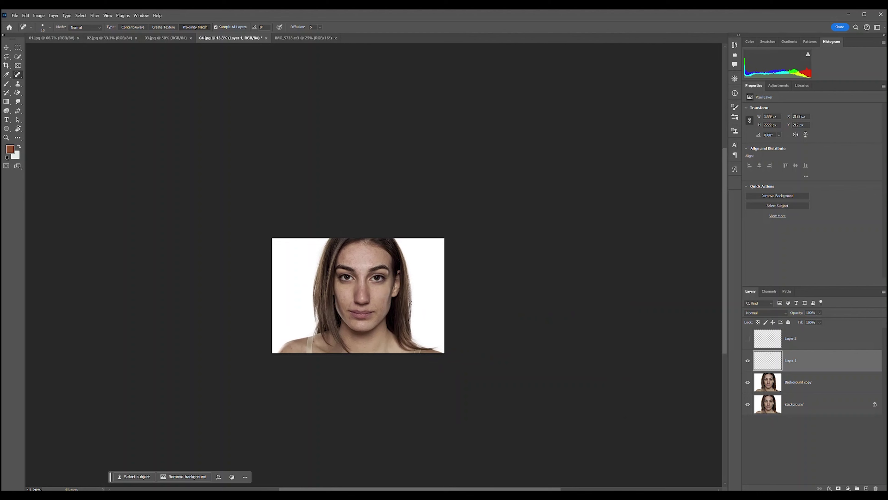
Fit the whole portrait in the window and dismiss the Print dialog
{"action": "key", "text": "ctrl+0"}
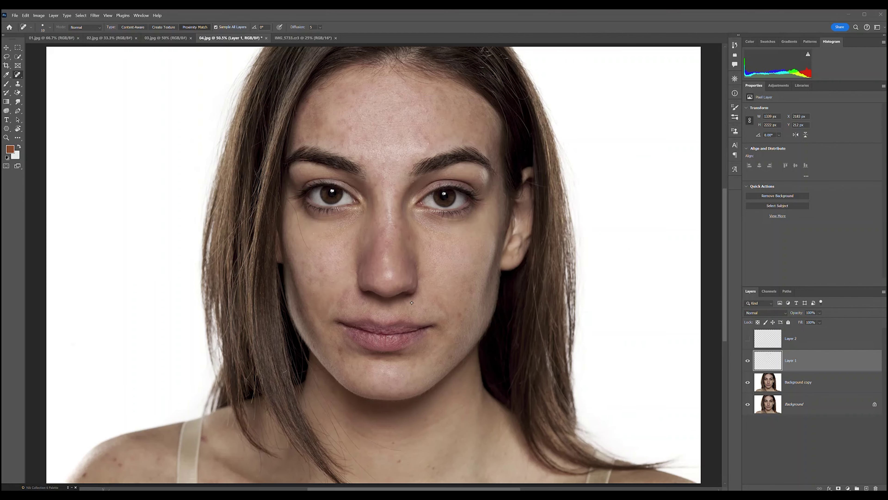
{"action": "key", "text": "ctrl+p"}
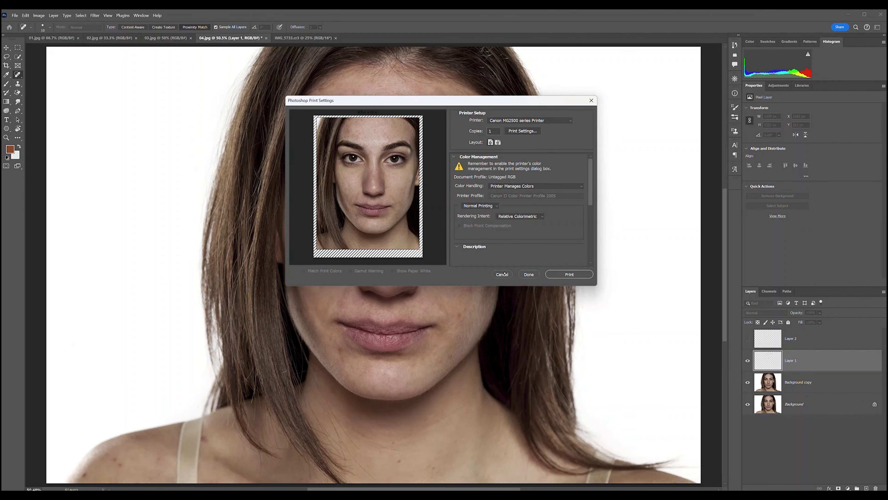
{"action": "left_click", "coordinate": [526, 274]}
Toggle Layer 1 and Background copy to compare the retouch with the original skin, ending with both shown
{"action": "left_click", "coordinate": [748, 383]}
{"action": "left_click", "coordinate": [747, 361]}
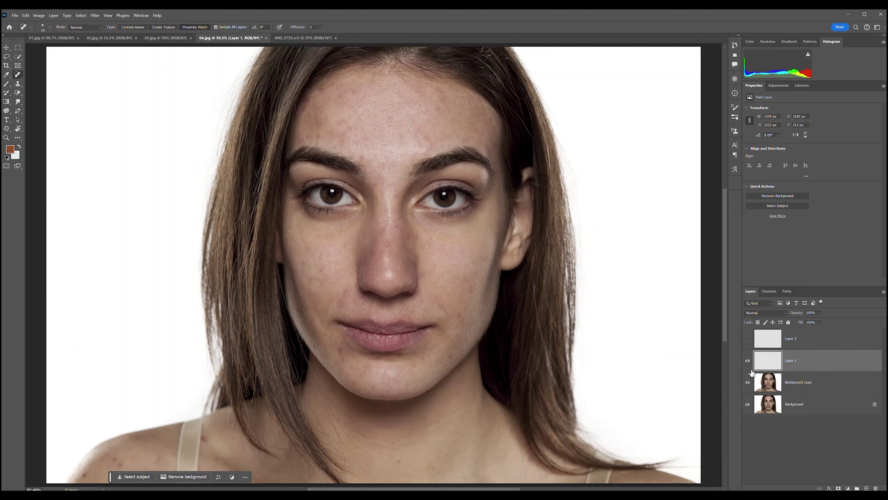
{"action": "left_click", "coordinate": [747, 361]}
{"action": "left_click", "coordinate": [747, 382]}
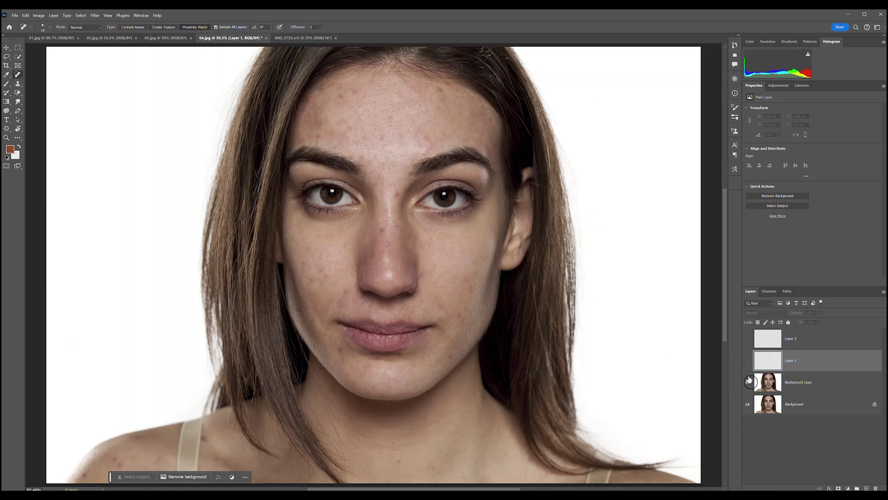
{"action": "left_click", "coordinate": [747, 360]}
{"action": "left_click", "coordinate": [748, 383]}
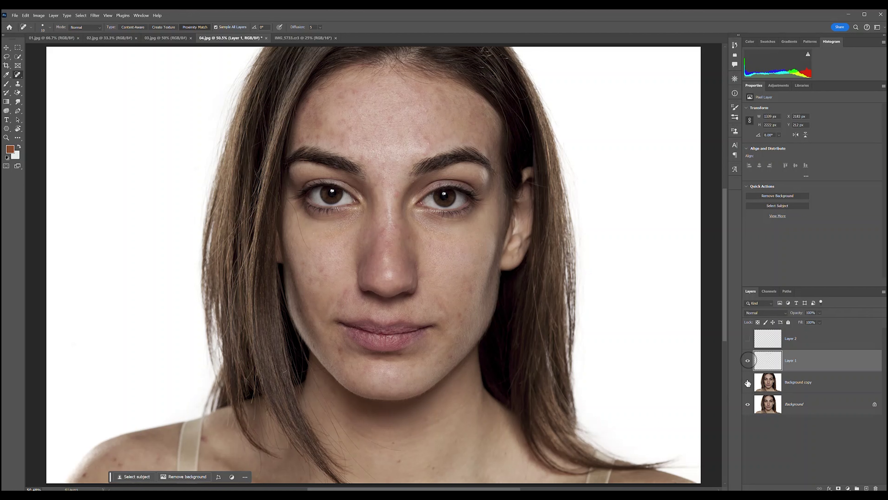
{"action": "left_click", "coordinate": [747, 382]}
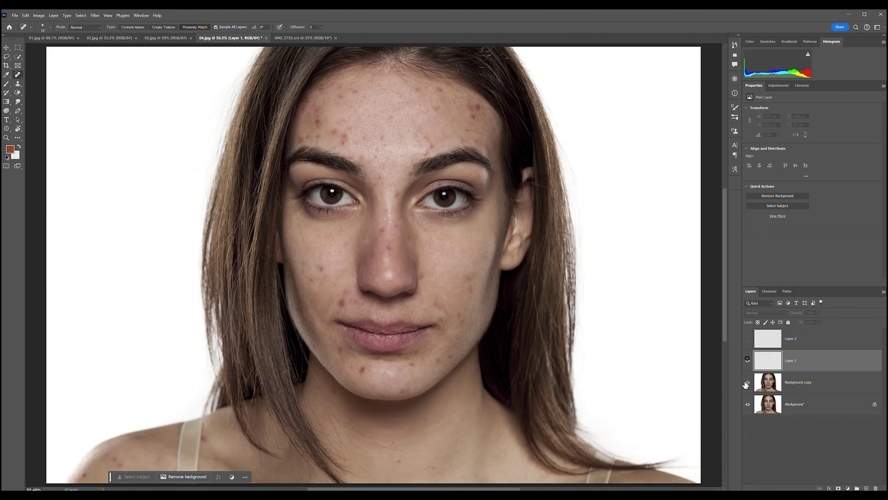
{"action": "left_click", "coordinate": [747, 360]}
{"action": "left_click", "coordinate": [747, 360]}
{"action": "left_click", "coordinate": [748, 382]}
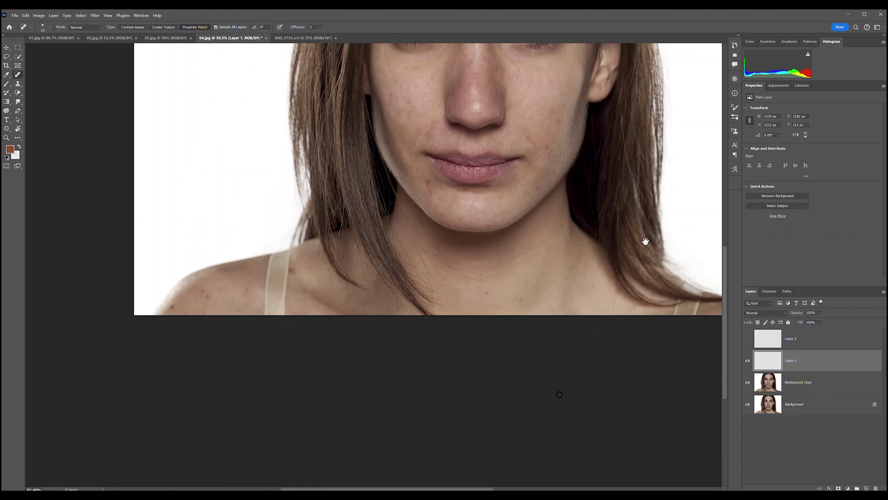
Open the room photo 01.jpg by dragging it onto the tab bar
{"action": "left_click_drag", "start_coordinate": [558, 414], "coordinate": [645, 313]}
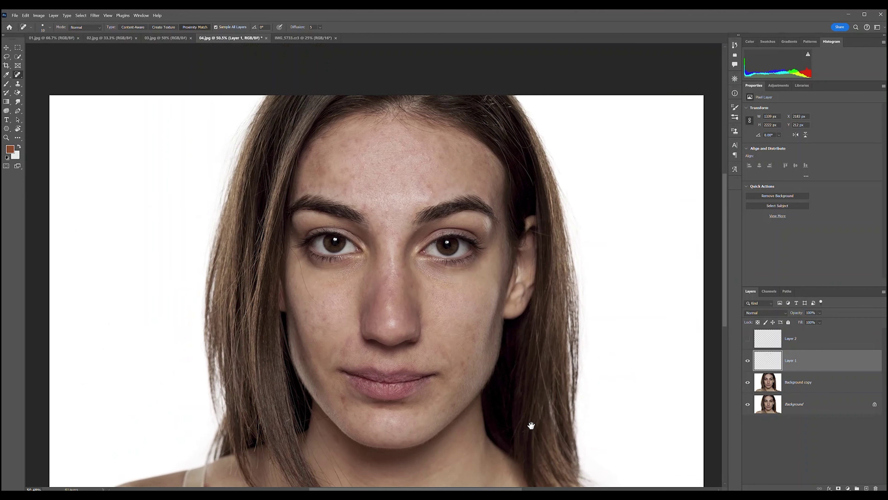
{"action": "mouse_move", "coordinate": [532, 425]}
{"action": "left_mouse_down"}
{"action": "mouse_move", "coordinate": [495, 377]}
{"action": "mouse_move", "coordinate": [527, 415]}
{"action": "left_mouse_up"}
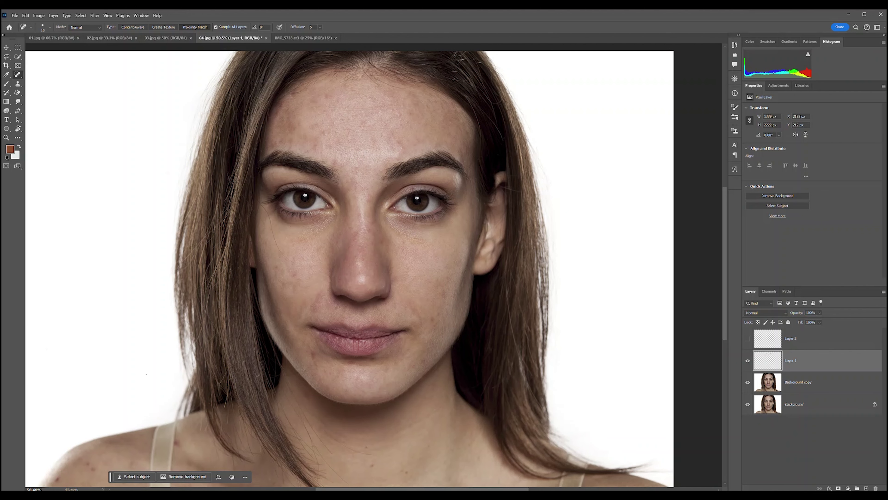
{"action": "scroll", "coordinate": [374, 268], "scroll_direction": "up", "scroll_amount": 1}
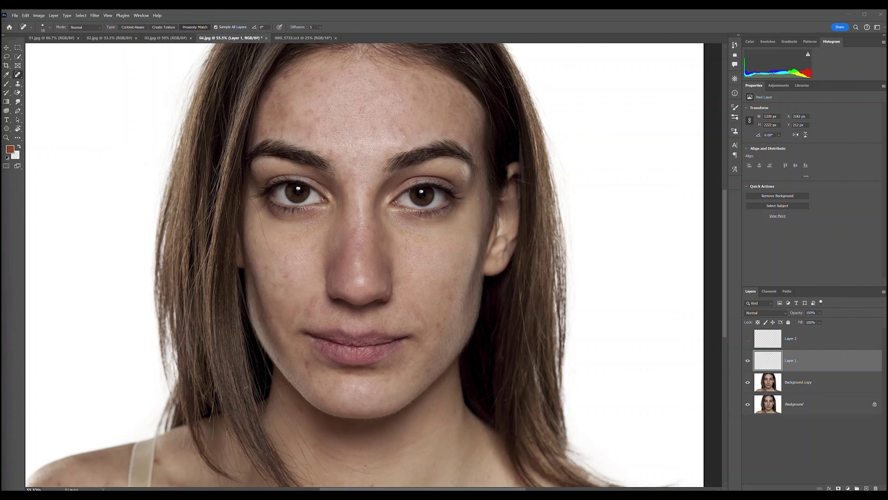
{"action": "left_click_drag", "start_coordinate": [130, 72], "coordinate": [486, 15]}
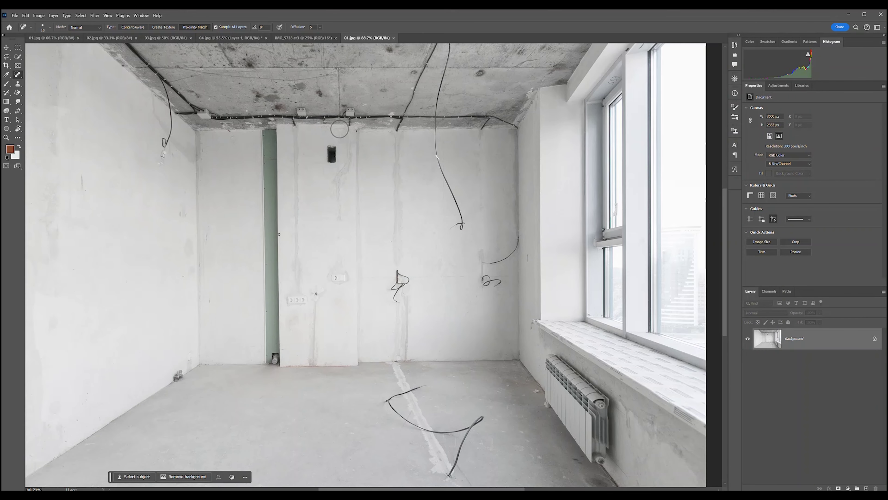
Duplicate the room photo's layer and patch the dark wall hole with clean wall
{"action": "scroll", "coordinate": [326, 175], "scroll_direction": "up", "scroll_amount": 2}
{"action": "scroll", "coordinate": [325, 139], "scroll_direction": "up", "scroll_amount": 2}
{"action": "scroll", "coordinate": [325, 140], "scroll_direction": "up", "scroll_amount": 2}
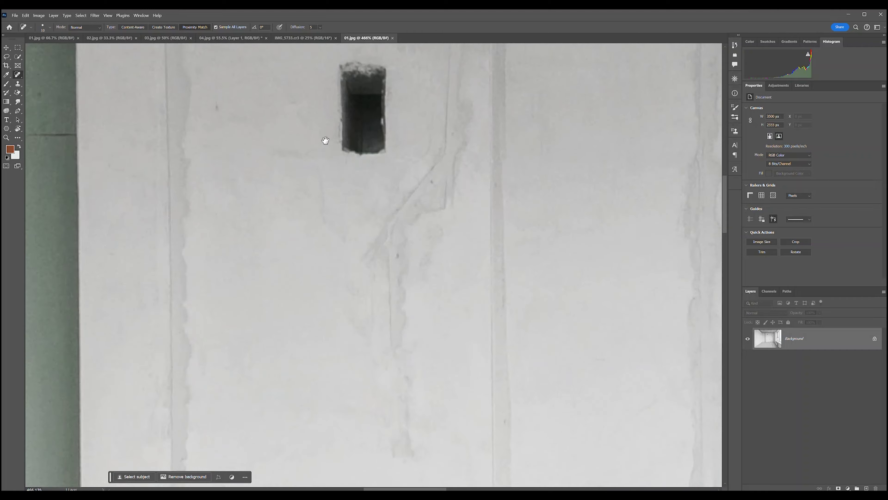
{"action": "scroll", "coordinate": [325, 140], "scroll_direction": "up", "scroll_amount": 1}
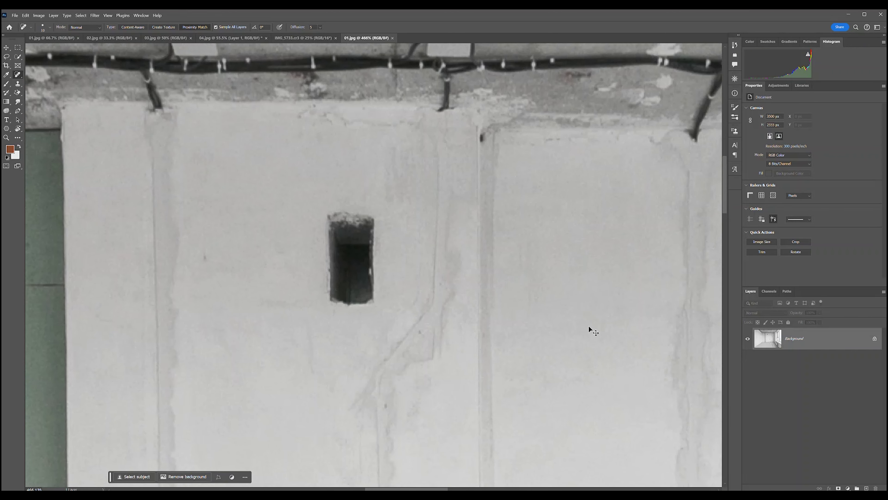
{"action": "key", "text": "ctrl+j"}
{"action": "right_click", "coordinate": [22, 80]}
{"action": "left_click", "coordinate": [53, 94]}
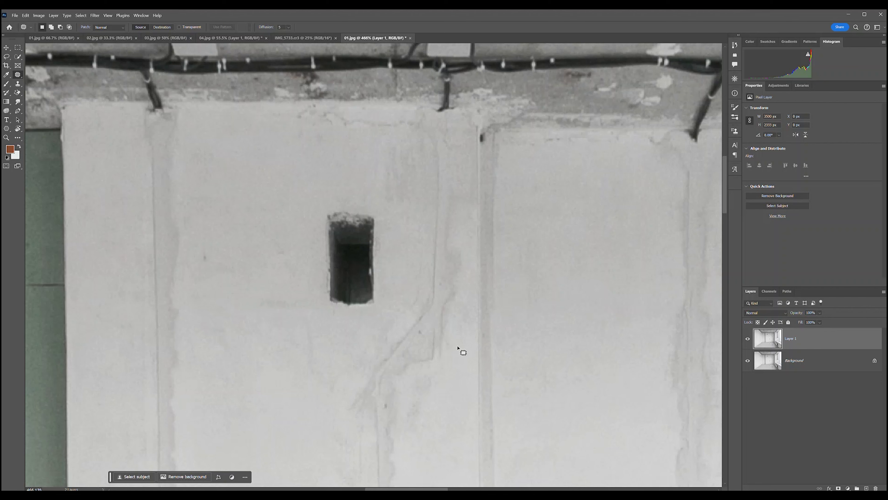
{"action": "left_click_drag", "start_coordinate": [386, 217], "coordinate": [380, 286]}
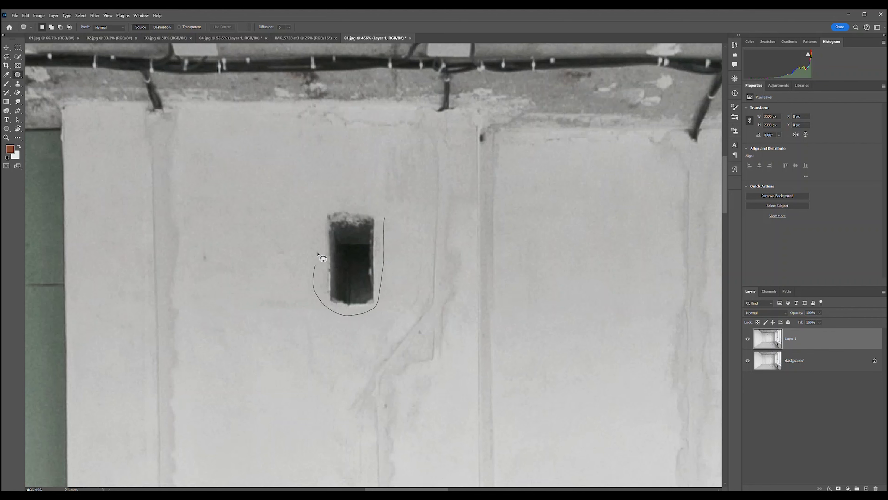
{"action": "left_click_drag", "start_coordinate": [352, 199], "coordinate": [341, 198]}
{"action": "left_click_drag", "start_coordinate": [363, 244], "coordinate": [286, 364]}
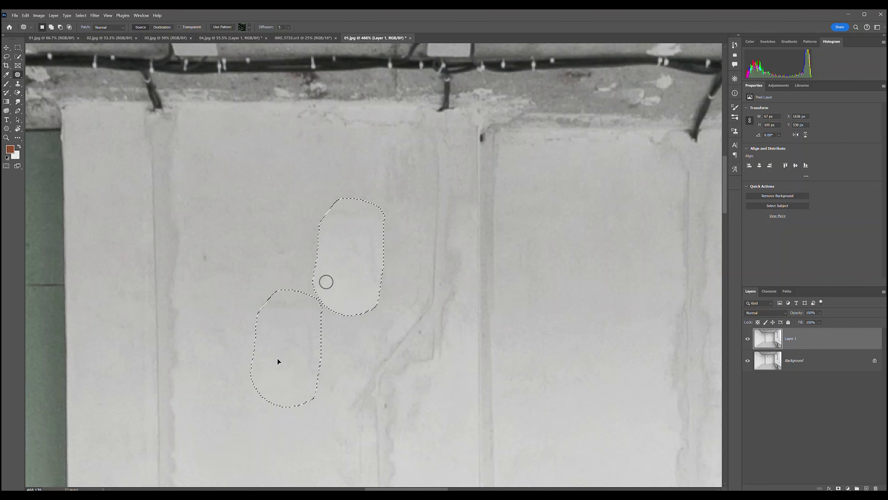
{"action": "key", "text": "ctrl+d"}
Patch out the brown ceiling stain and three small wall marks, deselecting after each
{"action": "left_click_drag", "start_coordinate": [364, 258], "coordinate": [447, 429]}
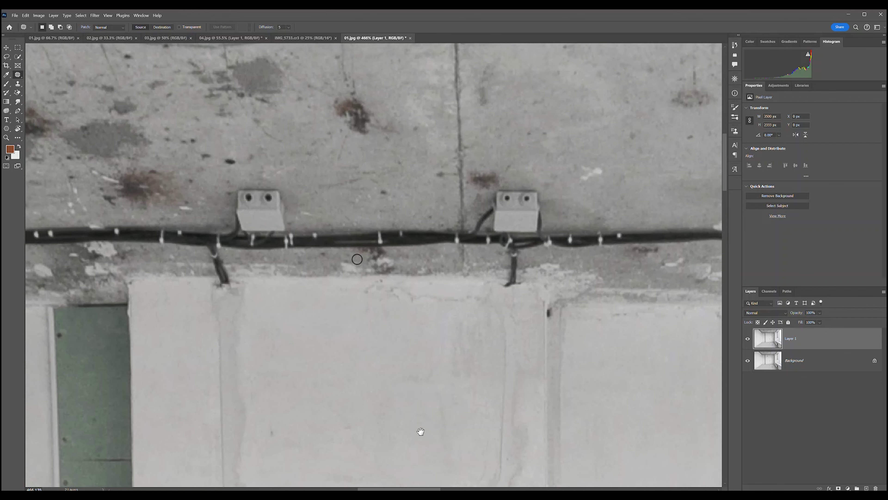
{"action": "mouse_move", "coordinate": [392, 129]}
{"action": "left_mouse_down"}
{"action": "mouse_move", "coordinate": [352, 121]}
{"action": "mouse_move", "coordinate": [403, 103]}
{"action": "left_mouse_up"}
{"action": "key", "text": "ctrl+d"}
{"action": "mouse_move", "coordinate": [327, 130]}
{"action": "left_mouse_down"}
{"action": "mouse_move", "coordinate": [438, 264]}
{"action": "mouse_move", "coordinate": [412, 240]}
{"action": "mouse_move", "coordinate": [381, 170]}
{"action": "left_mouse_up"}
{"action": "left_click_drag", "start_coordinate": [469, 216], "coordinate": [478, 220]}
{"action": "key", "text": "ctrl+d"}
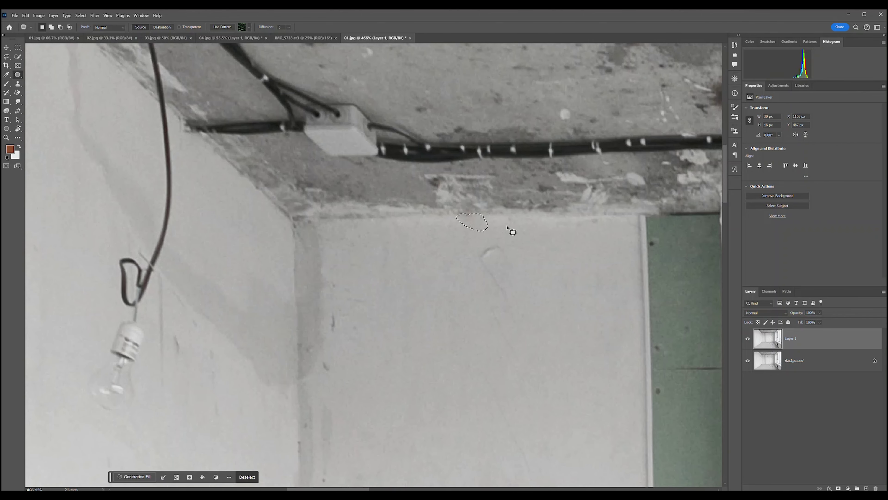
{"action": "mouse_move", "coordinate": [504, 250]}
{"action": "left_mouse_down"}
{"action": "mouse_move", "coordinate": [500, 261]}
{"action": "mouse_move", "coordinate": [449, 257]}
{"action": "left_mouse_up"}
{"action": "key", "text": "ctrl+d"}
{"action": "mouse_move", "coordinate": [346, 316]}
{"action": "left_mouse_down"}
{"action": "mouse_move", "coordinate": [337, 323]}
{"action": "mouse_move", "coordinate": [349, 357]}
{"action": "mouse_move", "coordinate": [363, 339]}
{"action": "left_mouse_up"}
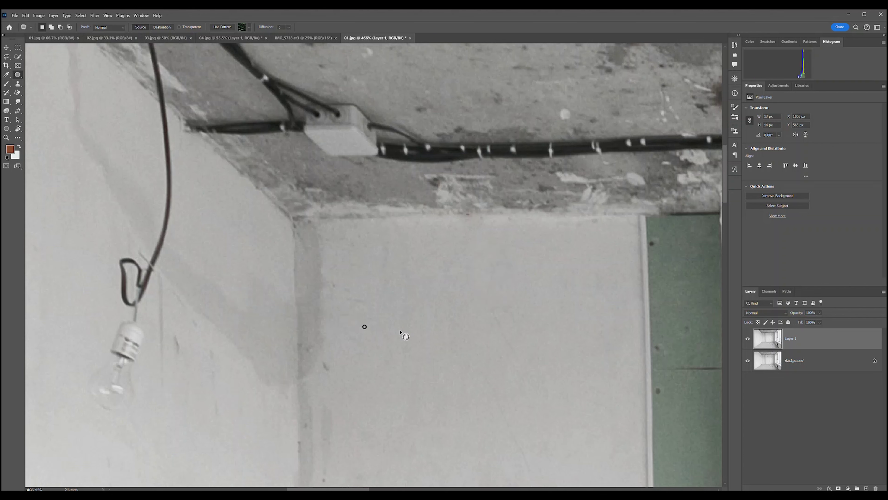
{"action": "key", "text": "ctrl+d"}
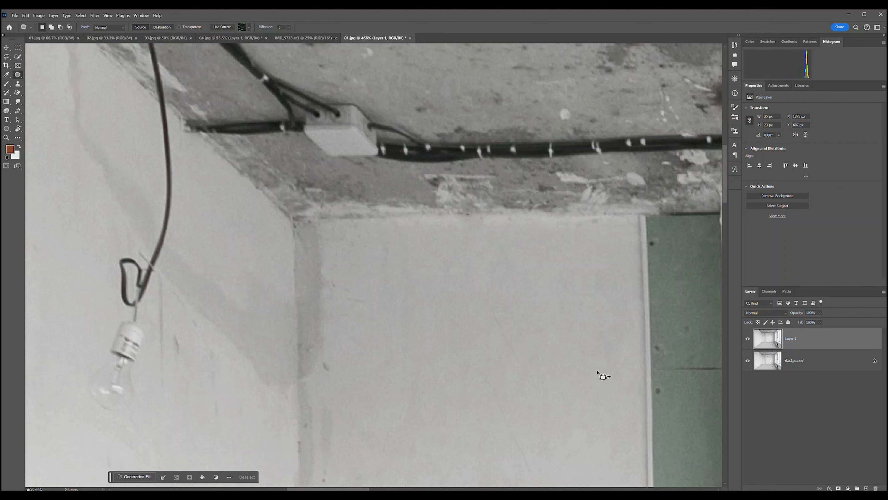
{"action": "mouse_move", "coordinate": [586, 333]}
{"action": "left_mouse_down"}
{"action": "mouse_move", "coordinate": [390, 234]}
{"action": "mouse_move", "coordinate": [327, 170]}
{"action": "left_mouse_up"}
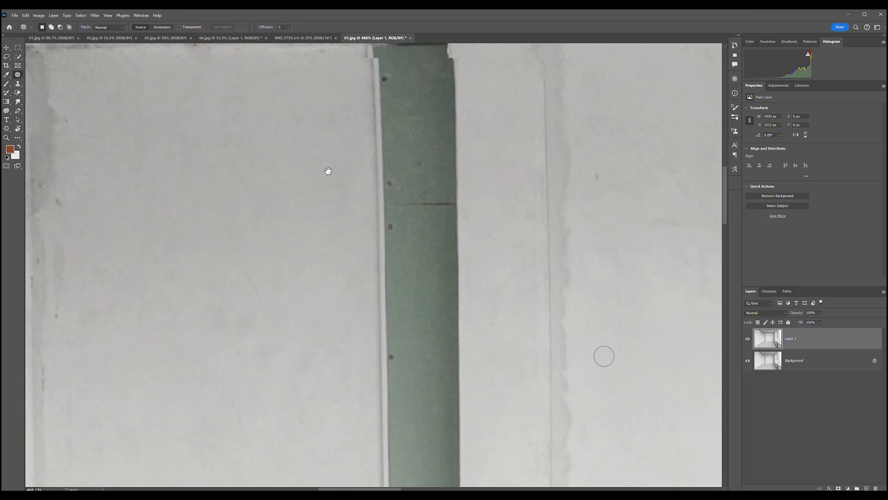
Patch away the dark wall mark, the right socket and the stain above the sockets
{"action": "left_click_drag", "start_coordinate": [525, 244], "coordinate": [545, 136]}
{"action": "mouse_move", "coordinate": [541, 418]}
{"action": "left_mouse_down"}
{"action": "mouse_move", "coordinate": [596, 267]}
{"action": "mouse_move", "coordinate": [563, 312]}
{"action": "left_mouse_up"}
{"action": "left_click_drag", "start_coordinate": [606, 241], "coordinate": [560, 231]}
{"action": "left_click_drag", "start_coordinate": [714, 171], "coordinate": [591, 249]}
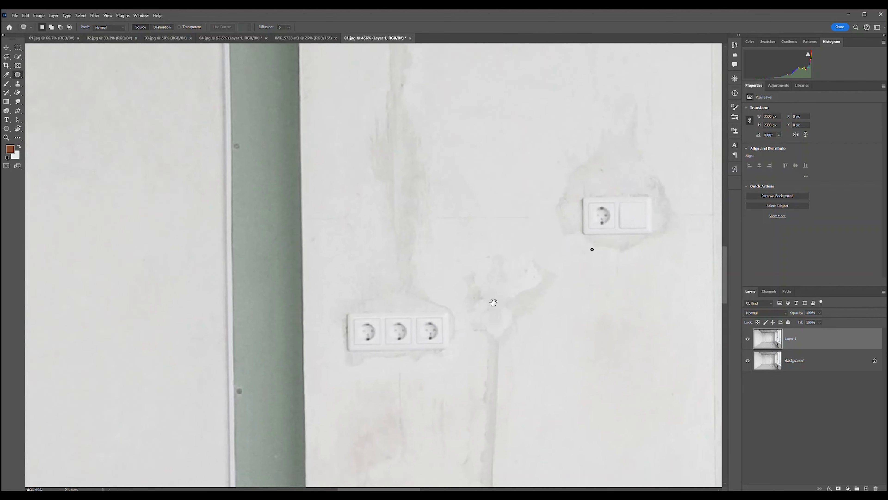
{"action": "left_click_drag", "start_coordinate": [636, 211], "coordinate": [555, 263]}
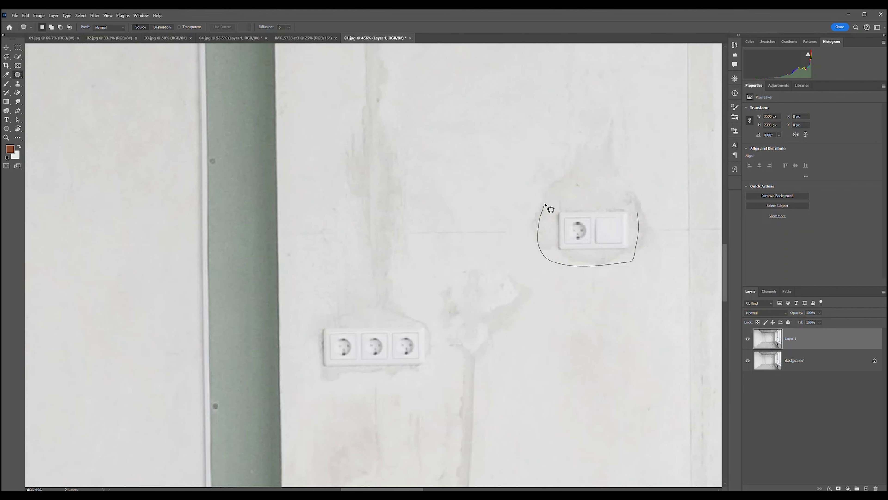
{"action": "left_click_drag", "start_coordinate": [616, 211], "coordinate": [622, 205]}
{"action": "left_click_drag", "start_coordinate": [594, 252], "coordinate": [592, 315]}
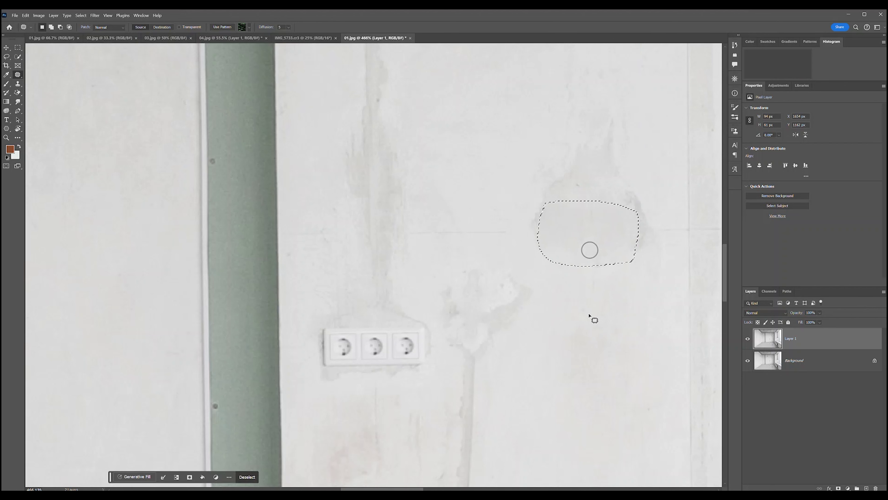
{"action": "left_click", "coordinate": [653, 209]}
{"action": "mouse_move", "coordinate": [623, 212]}
{"action": "left_mouse_down"}
{"action": "mouse_move", "coordinate": [638, 211]}
{"action": "mouse_move", "coordinate": [639, 149]}
{"action": "left_mouse_up"}
{"action": "key", "text": "ctrl+d"}
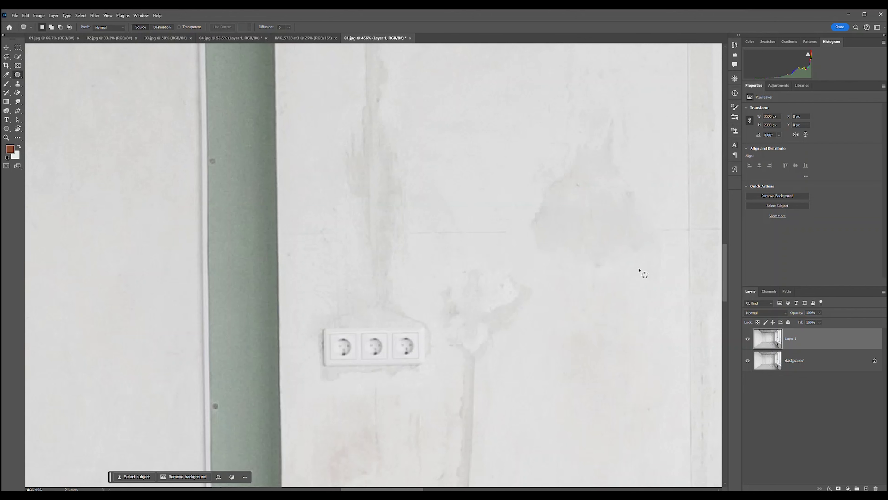
Patch the pipe stub with green panel texture, then undo it so the pipe returns
{"action": "left_click_drag", "start_coordinate": [604, 375], "coordinate": [743, 295]}
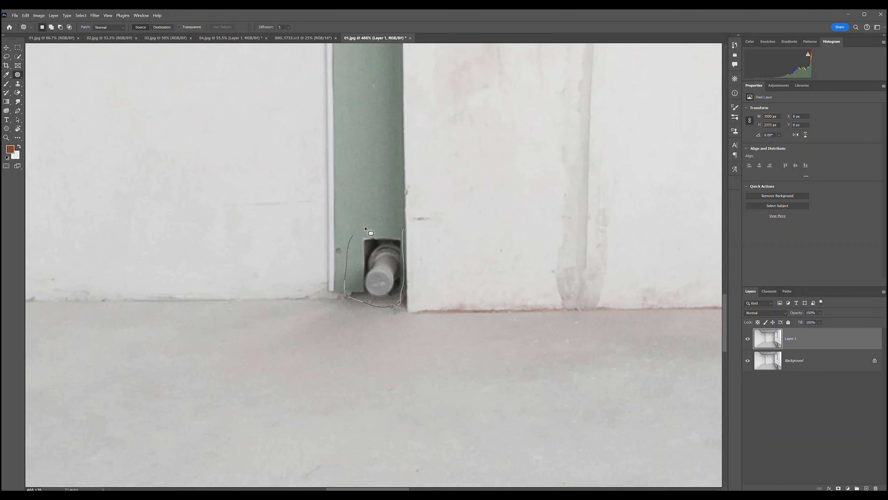
{"action": "left_click_drag", "start_coordinate": [365, 228], "coordinate": [353, 235]}
{"action": "left_click_drag", "start_coordinate": [371, 266], "coordinate": [368, 154]}
{"action": "key", "text": "ctrl+d"}
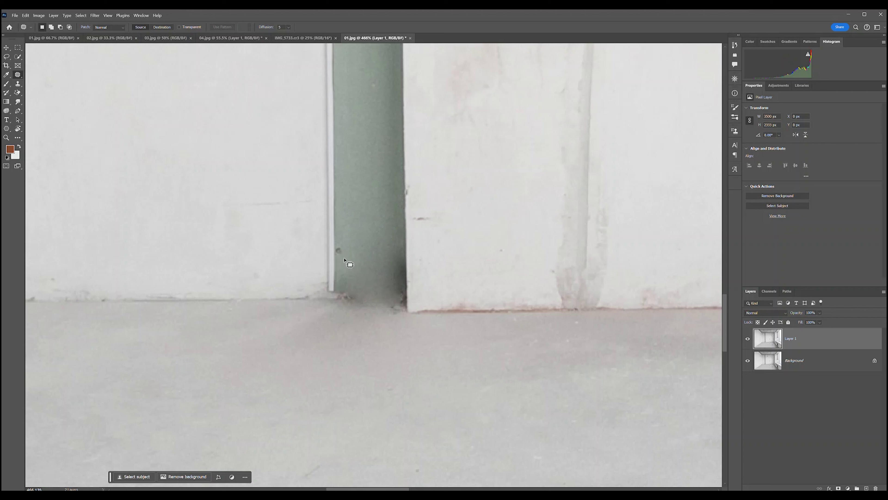
{"action": "key", "text": "ctrl+z"}
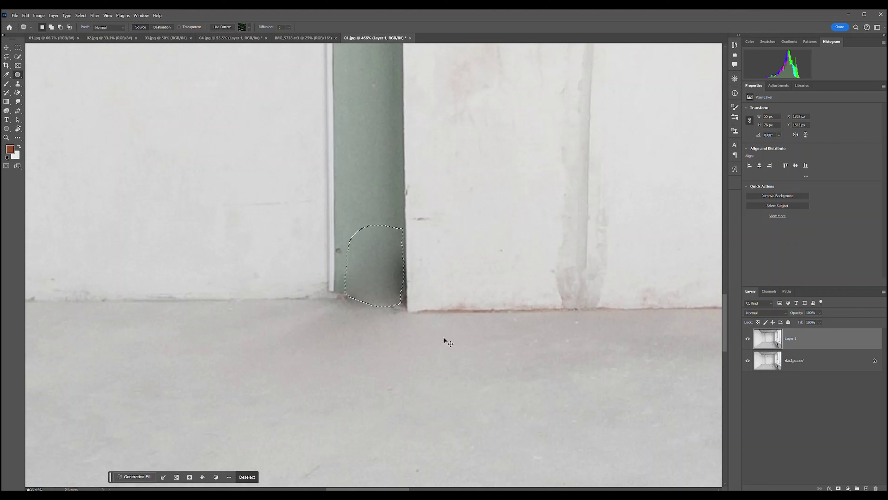
{"action": "key", "text": "ctrl+z"}
{"action": "key", "text": "ctrl+d"}
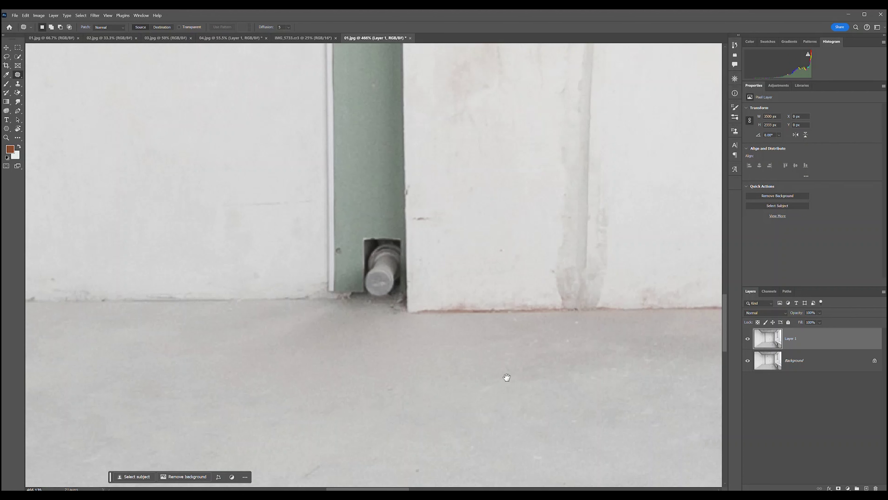
Patch the floor-corner debris and the nearby scuff with clean wall texture
{"action": "left_click_drag", "start_coordinate": [507, 377], "coordinate": [525, 330]}
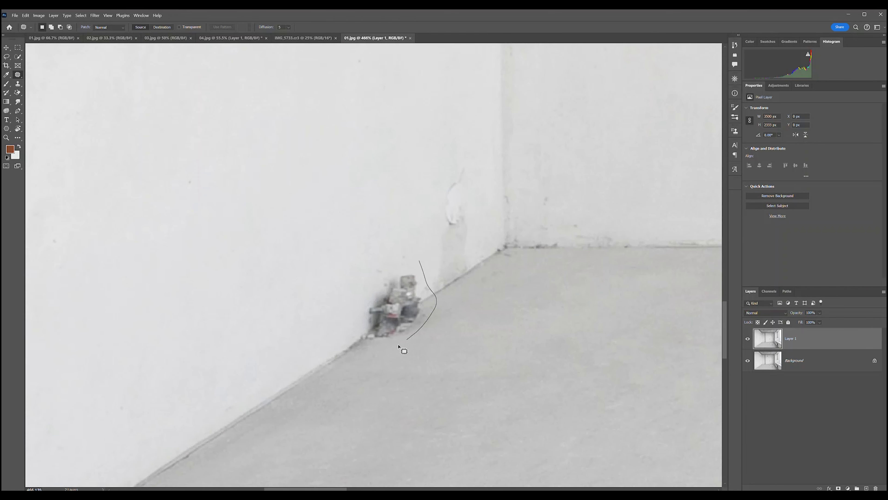
{"action": "left_click_drag", "start_coordinate": [405, 266], "coordinate": [419, 261]}
{"action": "left_click_drag", "start_coordinate": [382, 323], "coordinate": [301, 377]}
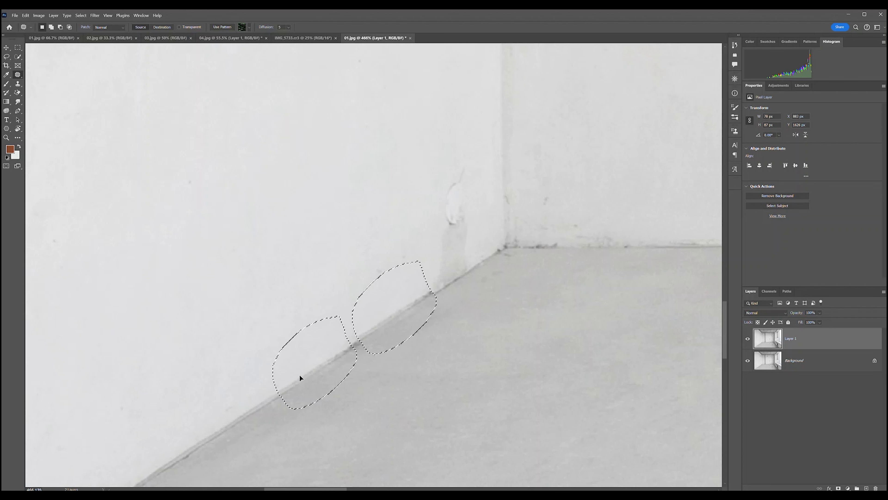
{"action": "key", "text": "ctrl+d"}
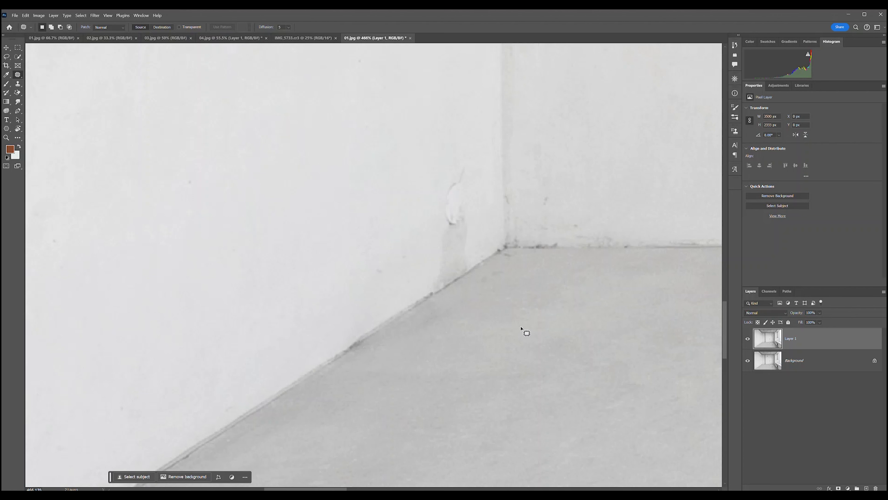
{"action": "left_click_drag", "start_coordinate": [573, 262], "coordinate": [477, 371]}
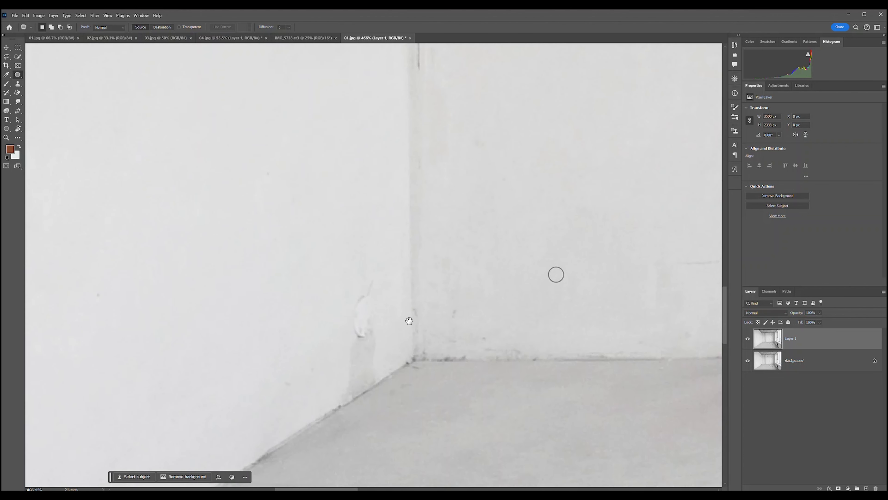
{"action": "left_click_drag", "start_coordinate": [383, 283], "coordinate": [371, 372]}
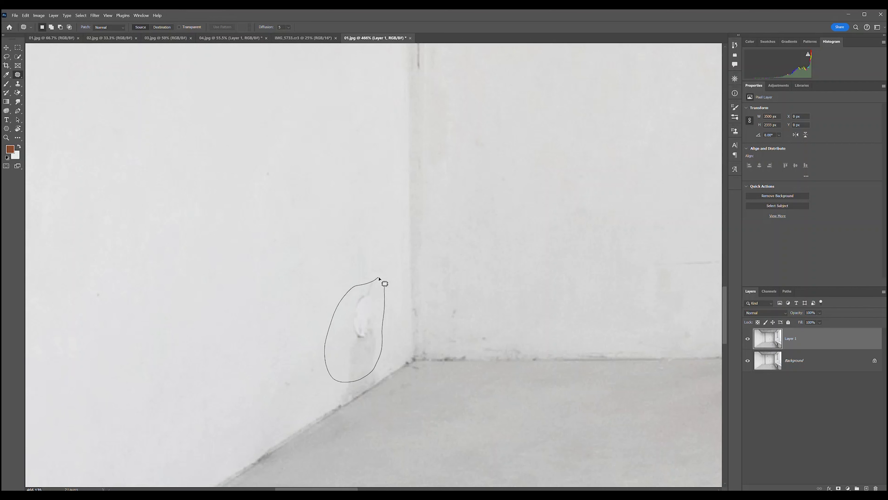
{"action": "left_click_drag", "start_coordinate": [343, 313], "coordinate": [278, 326]}
{"action": "key", "text": "ctrl+d"}
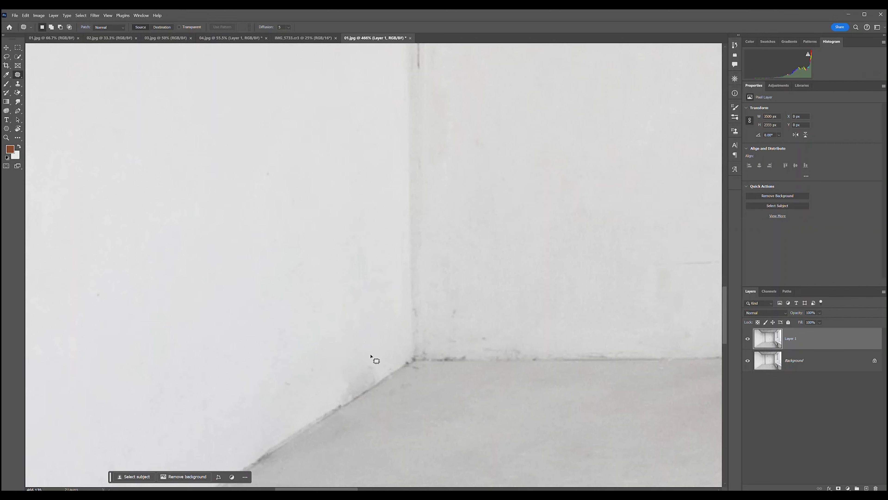
Patch the grey wall mark with clean wall after dismissing a no-pixels-selected warning
{"action": "left_click_drag", "start_coordinate": [331, 314], "coordinate": [454, 439]}
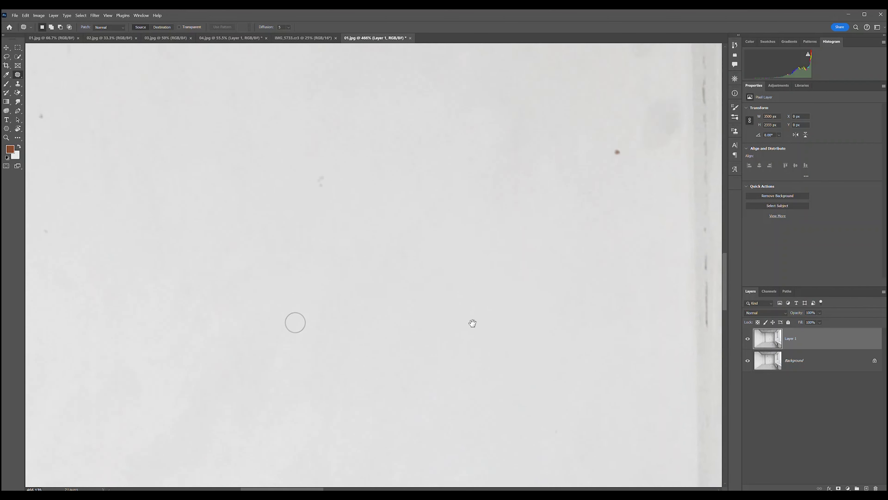
{"action": "scroll", "coordinate": [410, 278], "scroll_direction": "right", "scroll_amount": 3}
{"action": "scroll", "coordinate": [410, 278], "scroll_direction": "up", "scroll_amount": 2}
{"action": "scroll", "coordinate": [406, 273], "scroll_direction": "right", "scroll_amount": 2}
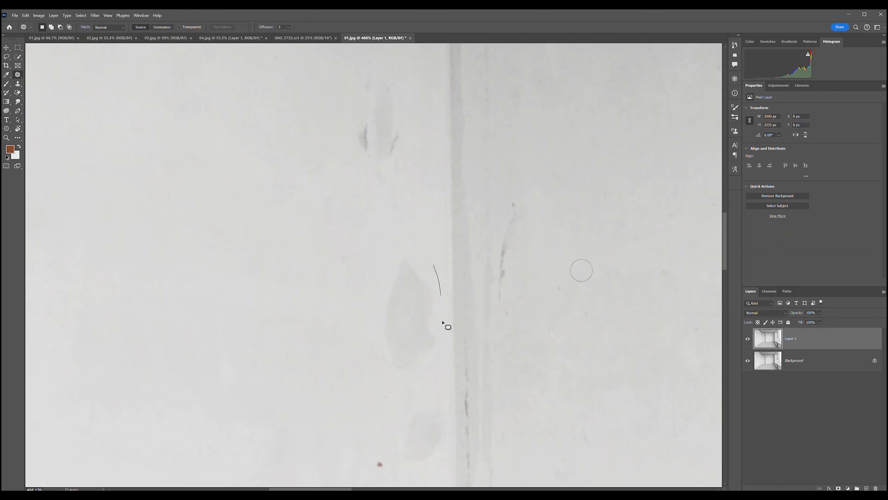
{"action": "left_click_drag", "start_coordinate": [420, 258], "coordinate": [415, 255]}
{"action": "left_click", "coordinate": [406, 288]}
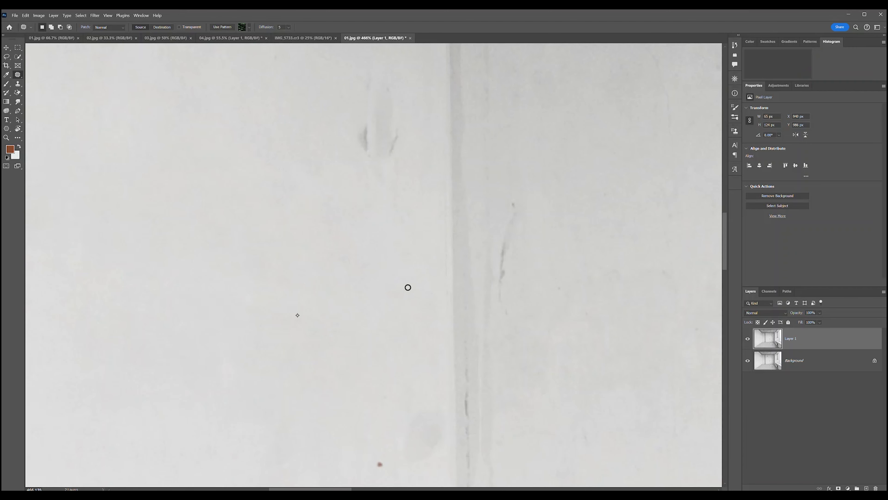
{"action": "key", "text": "Return"}
{"action": "mouse_move", "coordinate": [419, 394]}
{"action": "left_mouse_down"}
{"action": "mouse_move", "coordinate": [408, 282]}
{"action": "mouse_move", "coordinate": [389, 367]}
{"action": "left_mouse_up"}
{"action": "left_click_drag", "start_coordinate": [409, 278], "coordinate": [402, 279]}
{"action": "mouse_move", "coordinate": [386, 341]}
{"action": "left_mouse_down"}
{"action": "mouse_move", "coordinate": [363, 335]}
{"action": "mouse_move", "coordinate": [383, 340]}
{"action": "left_mouse_up"}
Patch the remaining brown wall spot with clean wall texture
{"action": "left_click_drag", "start_coordinate": [420, 277], "coordinate": [407, 276]}
{"action": "left_click", "coordinate": [402, 382]}
{"action": "mouse_move", "coordinate": [421, 289]}
{"action": "left_mouse_down"}
{"action": "mouse_move", "coordinate": [389, 291]}
{"action": "mouse_move", "coordinate": [321, 248]}
{"action": "left_mouse_up"}
{"action": "left_click_drag", "start_coordinate": [366, 336], "coordinate": [377, 345]}
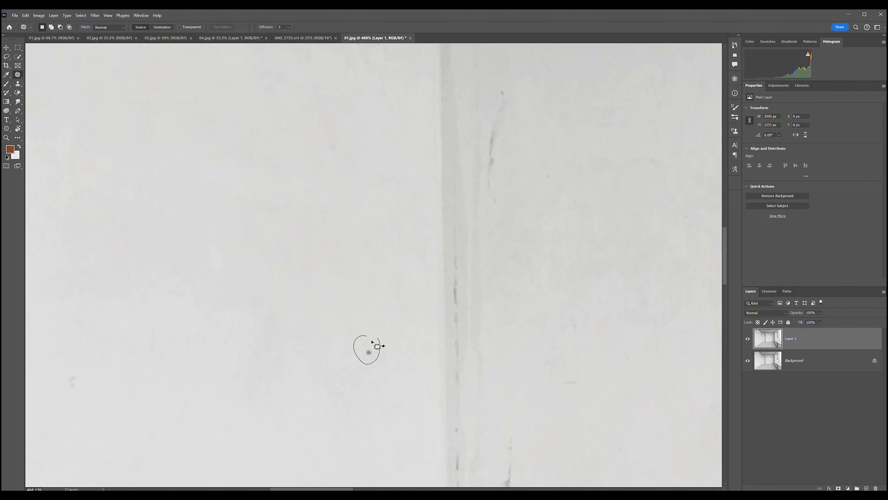
{"action": "left_click", "coordinate": [373, 386]}
Patch another wall mark and outline a small nearby spot
{"action": "scroll", "coordinate": [587, 342], "scroll_direction": "right", "scroll_amount": 5}
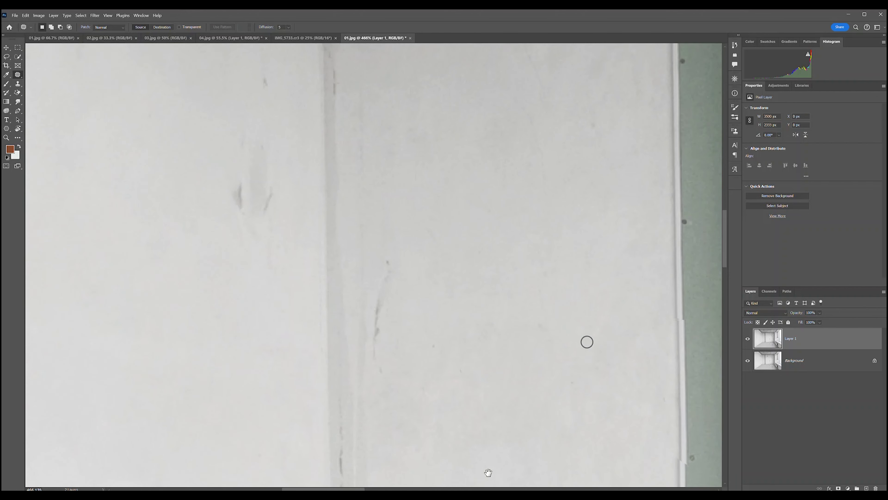
{"action": "left_click_drag", "start_coordinate": [274, 210], "coordinate": [199, 169]}
{"action": "mouse_move", "coordinate": [288, 166]}
{"action": "left_mouse_down"}
{"action": "mouse_move", "coordinate": [273, 209]}
{"action": "mouse_move", "coordinate": [170, 245]}
{"action": "left_mouse_up"}
{"action": "left_click_drag", "start_coordinate": [260, 320], "coordinate": [268, 369]}
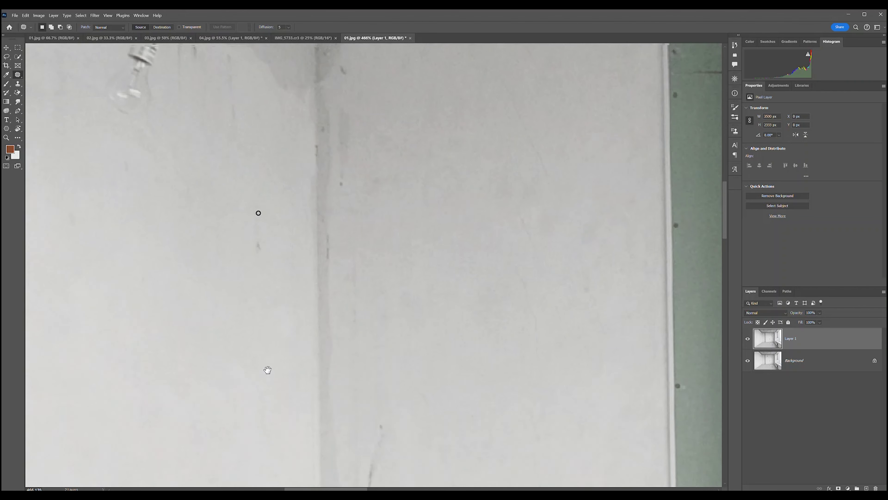
{"action": "mouse_move", "coordinate": [266, 259]}
{"action": "left_mouse_down"}
{"action": "mouse_move", "coordinate": [274, 255]}
{"action": "mouse_move", "coordinate": [311, 349]}
{"action": "left_mouse_up"}
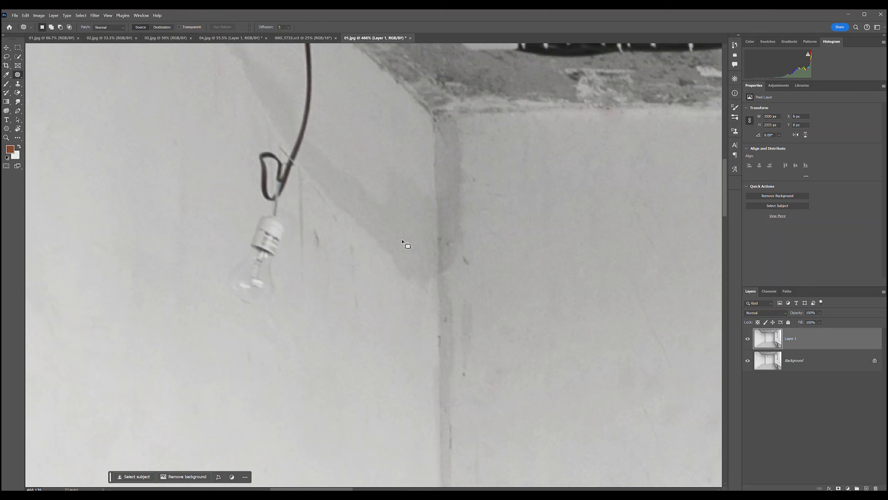
Patch the dark ceiling stain and brown splatter near the cable with clean concrete
{"action": "left_click_drag", "start_coordinate": [551, 259], "coordinate": [365, 407]}
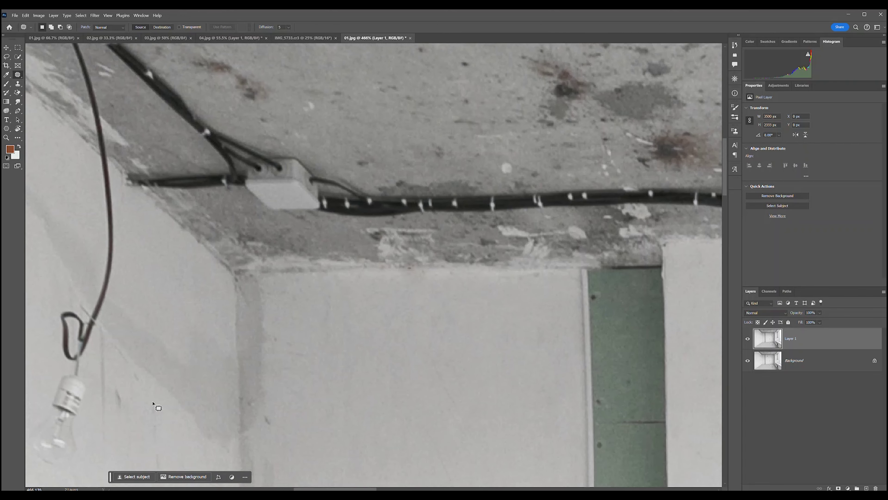
{"action": "left_click_drag", "start_coordinate": [622, 304], "coordinate": [363, 431]}
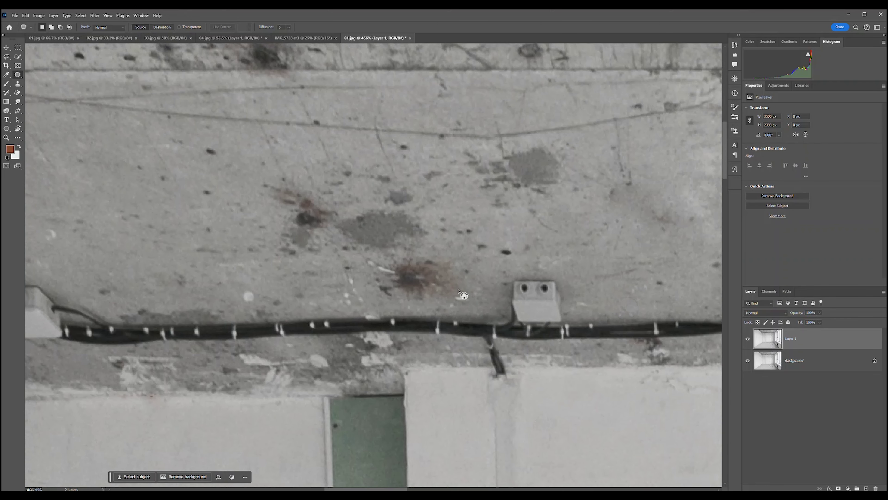
{"action": "left_click_drag", "start_coordinate": [451, 260], "coordinate": [451, 227]}
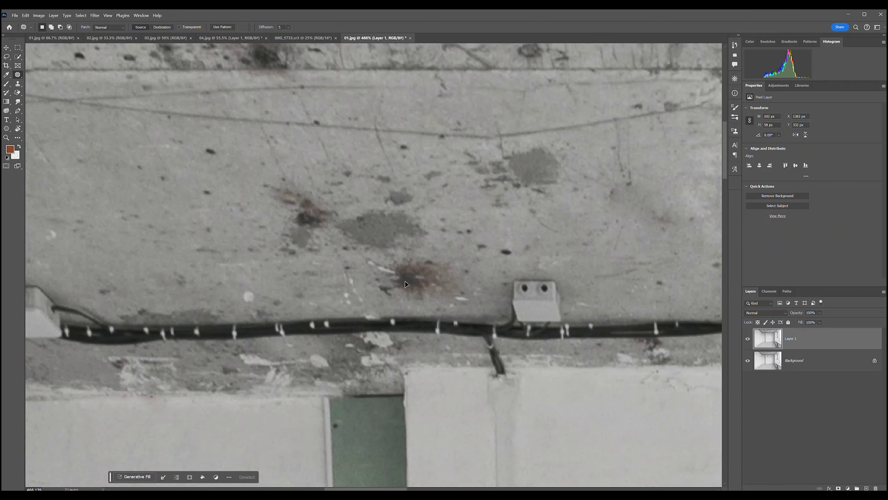
{"action": "key", "text": "ctrl+d"}
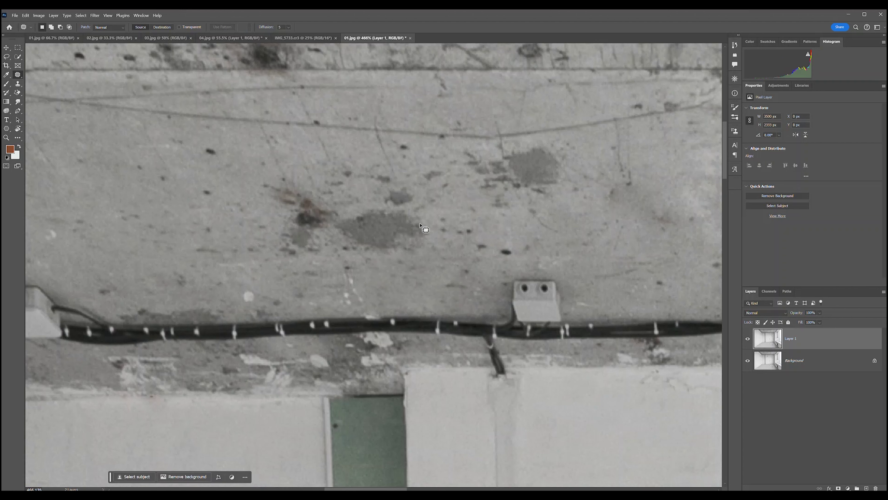
{"action": "left_click_drag", "start_coordinate": [420, 224], "coordinate": [349, 256]}
{"action": "mouse_move", "coordinate": [416, 210]}
{"action": "left_mouse_down"}
{"action": "mouse_move", "coordinate": [420, 223]}
{"action": "mouse_move", "coordinate": [258, 246]}
{"action": "left_mouse_up"}
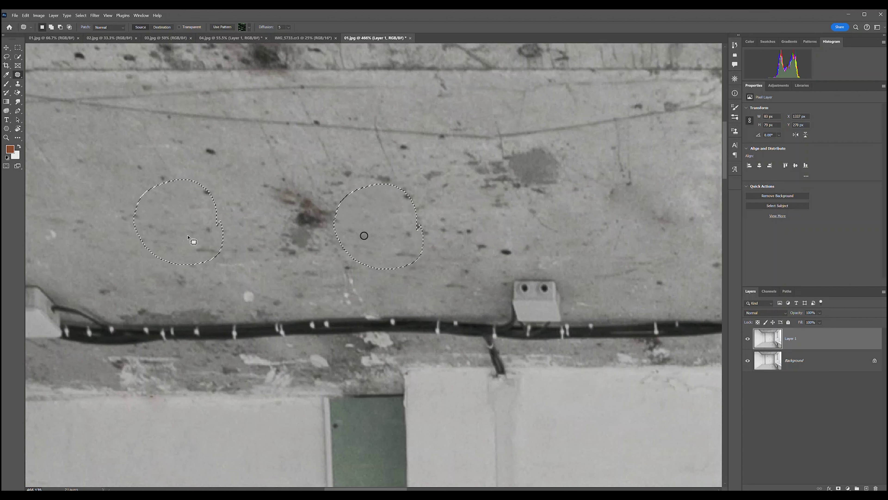
{"action": "left_click_drag", "start_coordinate": [419, 231], "coordinate": [419, 226]}
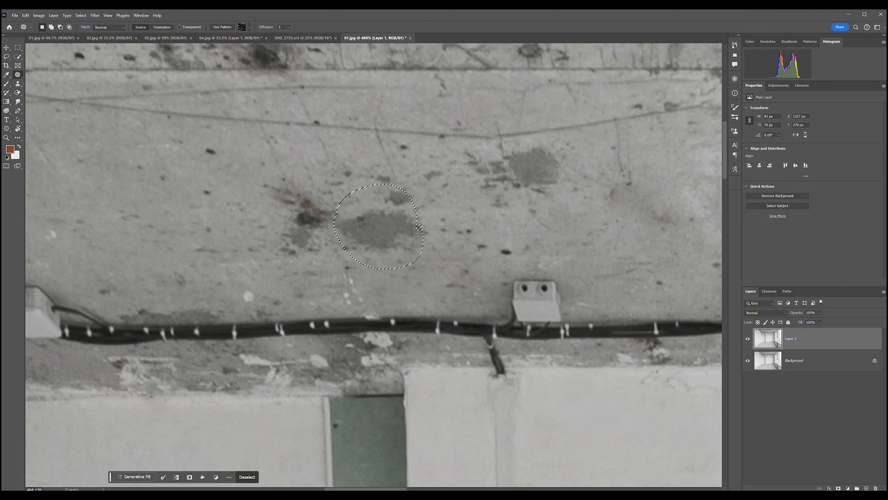
{"action": "key", "text": "ctrl+d"}
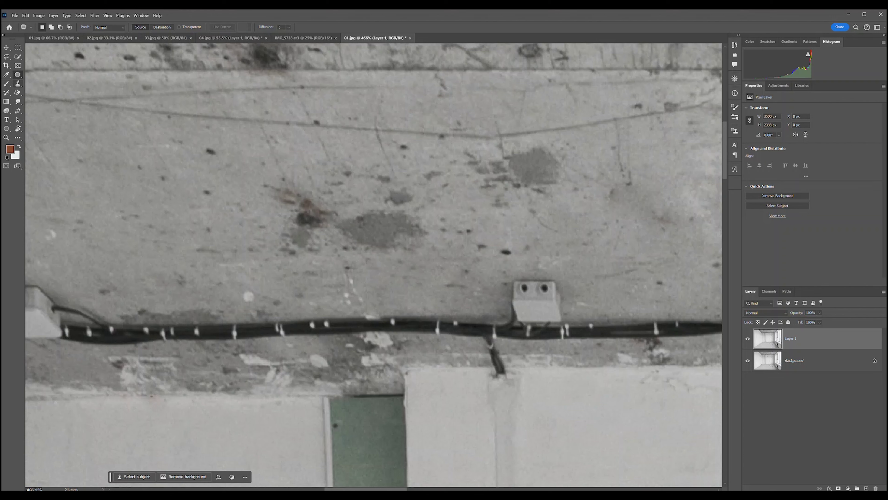
{"action": "right_click", "coordinate": [18, 75]}
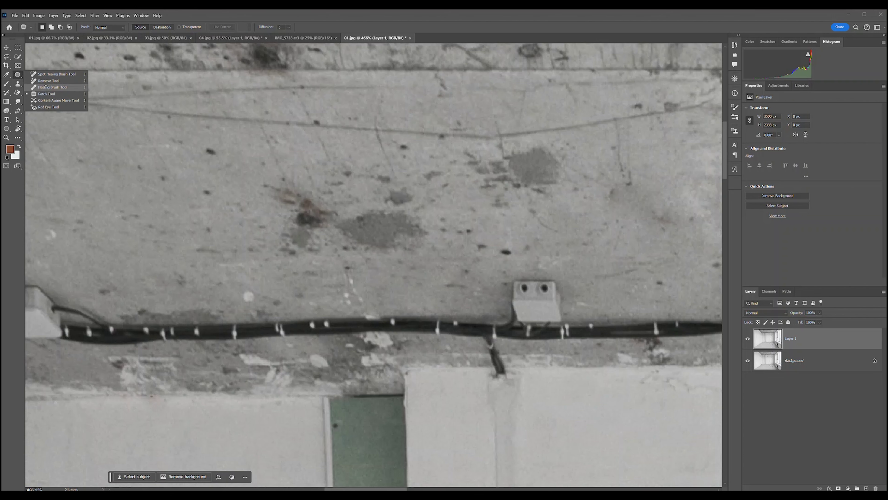
With an enlarged Spot Healing Brush, heal the first dark ceiling streak, stain and spots
{"action": "left_click", "coordinate": [47, 75]}
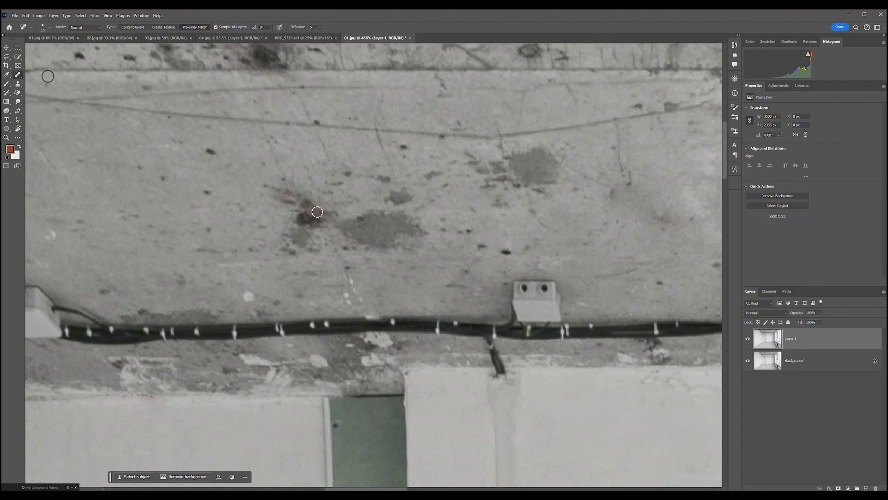
{"action": "key", "text": "bracketright"}
{"action": "key", "text": "bracketright"}
{"action": "key", "text": "bracketright"}
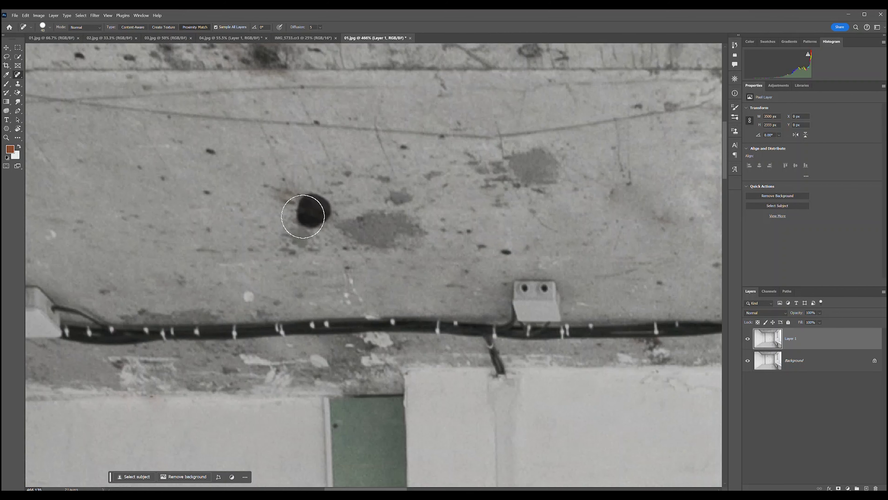
{"action": "left_click_drag", "start_coordinate": [322, 209], "coordinate": [280, 199]}
{"action": "left_click", "coordinate": [292, 246]}
{"action": "scroll", "coordinate": [353, 283], "scroll_direction": "up", "scroll_amount": 3}
{"action": "scroll", "coordinate": [353, 283], "scroll_direction": "right", "scroll_amount": 3}
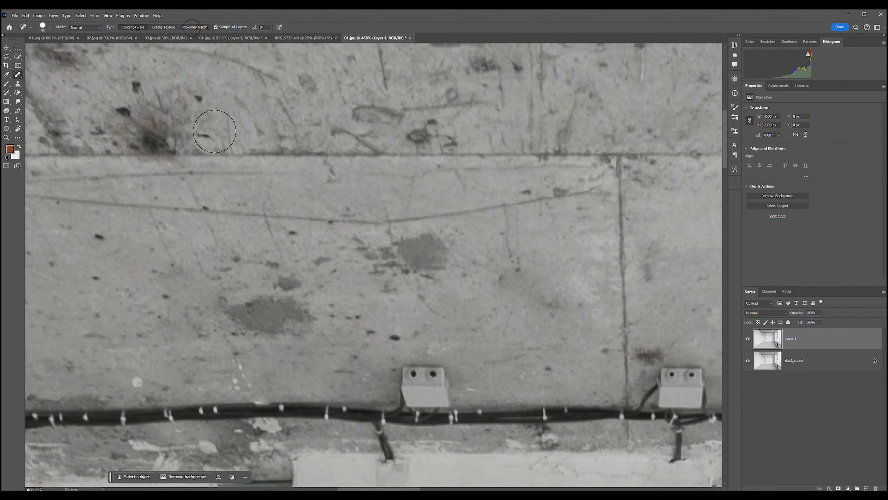
{"action": "left_click_drag", "start_coordinate": [300, 331], "coordinate": [238, 309]}
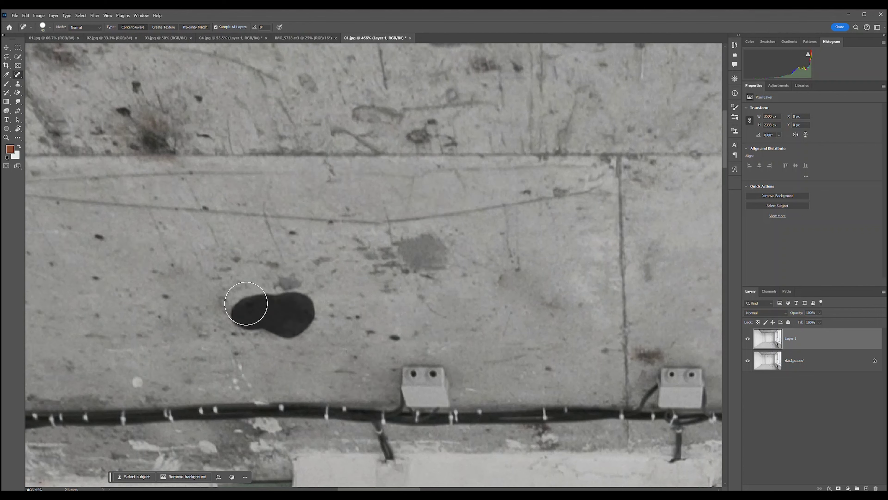
{"action": "left_click", "coordinate": [266, 330]}
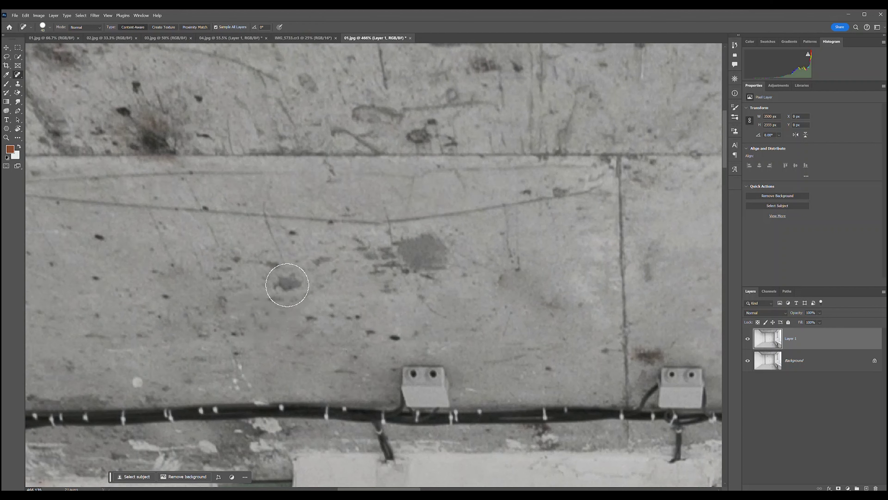
{"action": "left_click", "coordinate": [288, 282]}
Heal the large dark ceiling stain, the mark above it and the long dark slab line
{"action": "left_click_drag", "start_coordinate": [413, 251], "coordinate": [427, 253]}
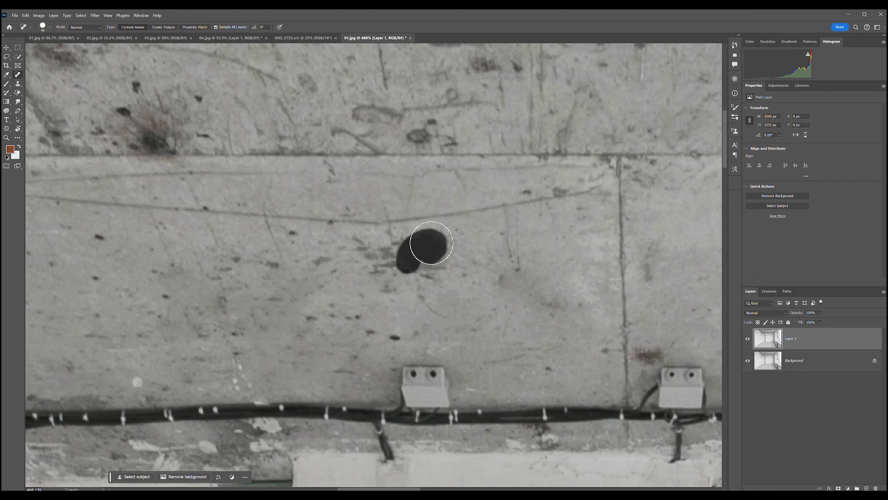
{"action": "left_click", "coordinate": [379, 262]}
{"action": "left_click_drag", "start_coordinate": [390, 245], "coordinate": [414, 164]}
{"action": "scroll", "coordinate": [457, 212], "scroll_direction": "up", "scroll_amount": 3}
{"action": "scroll", "coordinate": [457, 212], "scroll_direction": "right", "scroll_amount": 4}
{"action": "left_click_drag", "start_coordinate": [456, 257], "coordinate": [224, 298]}
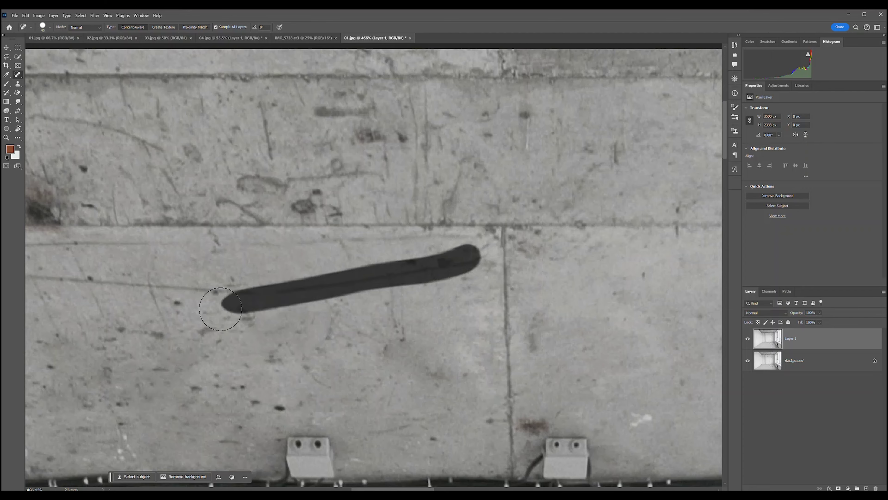
{"action": "left_click_drag", "start_coordinate": [316, 320], "coordinate": [603, 332]}
{"action": "left_click_drag", "start_coordinate": [511, 303], "coordinate": [111, 271]}
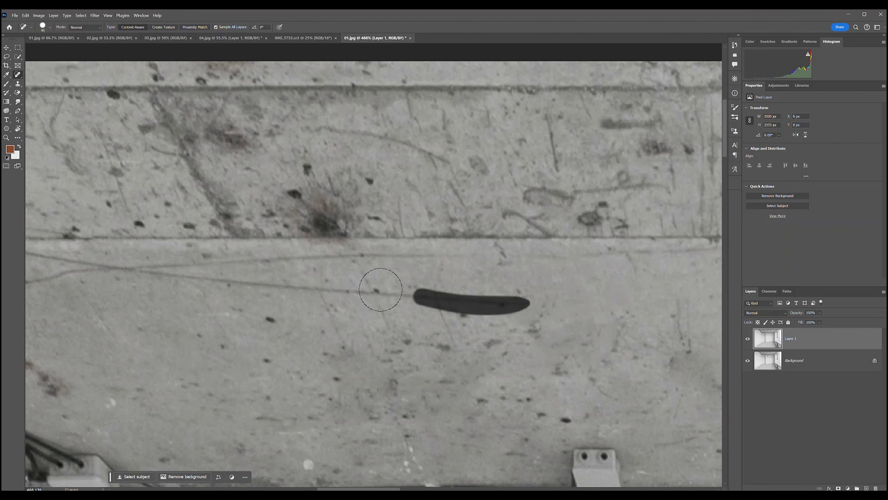
{"action": "mouse_move", "coordinate": [166, 317]}
{"action": "left_mouse_down"}
{"action": "mouse_move", "coordinate": [420, 327]}
{"action": "mouse_move", "coordinate": [229, 321]}
{"action": "mouse_move", "coordinate": [47, 290]}
{"action": "left_mouse_up"}
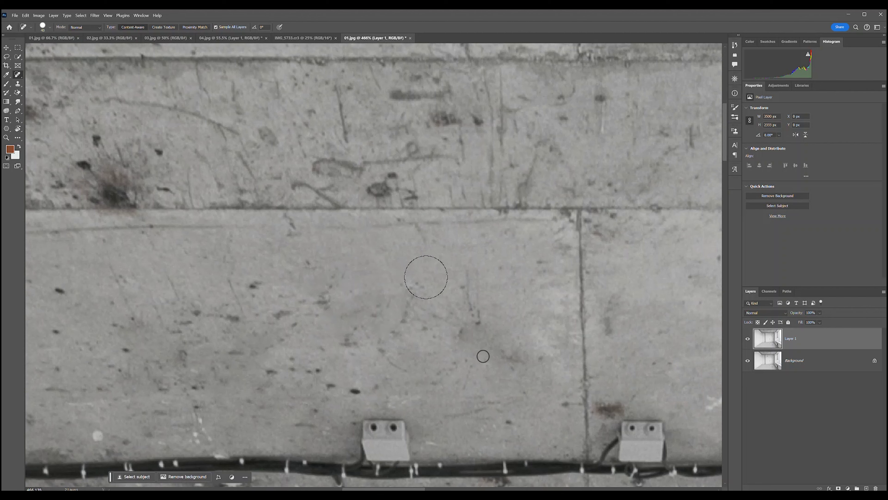
Heal the dark spots mid-slab, beside the cable, near the edge and by the seam
{"action": "left_click_drag", "start_coordinate": [408, 317], "coordinate": [422, 290]}
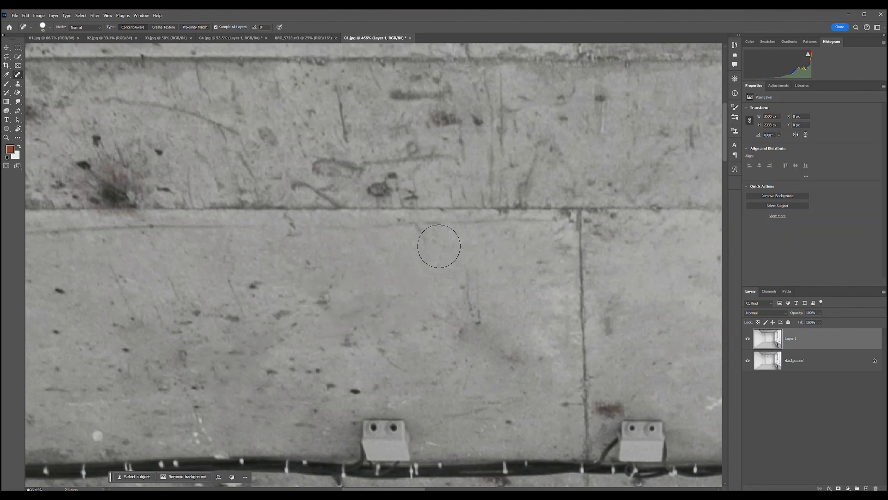
{"action": "left_click_drag", "start_coordinate": [574, 339], "coordinate": [205, 369]}
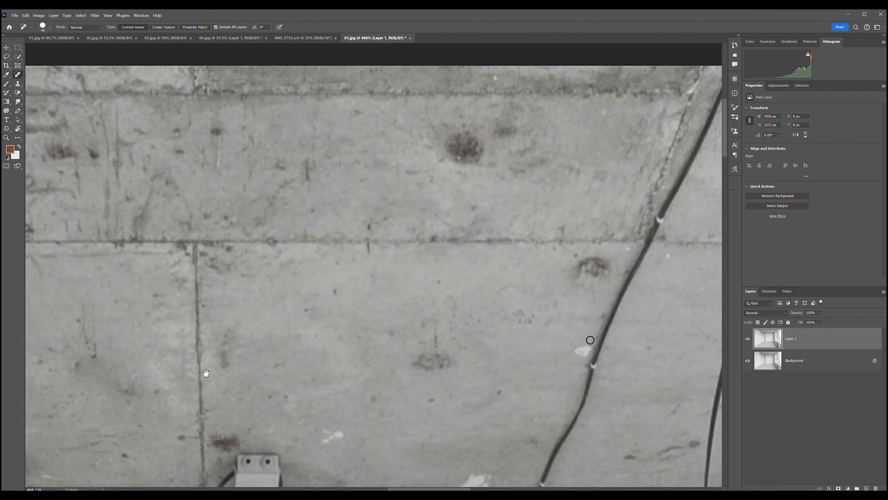
{"action": "mouse_move", "coordinate": [522, 339]}
{"action": "left_mouse_down"}
{"action": "mouse_move", "coordinate": [284, 317]}
{"action": "mouse_move", "coordinate": [399, 335]}
{"action": "left_mouse_up"}
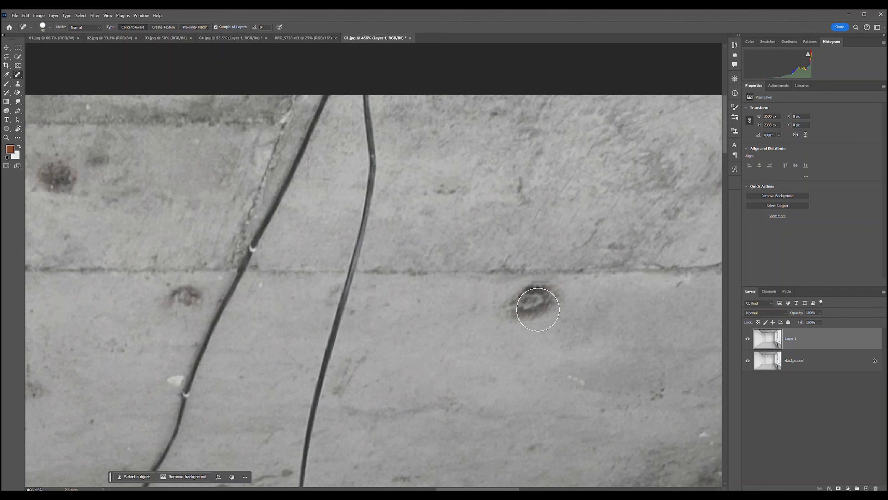
{"action": "left_click_drag", "start_coordinate": [550, 299], "coordinate": [526, 302]}
{"action": "left_click_drag", "start_coordinate": [415, 349], "coordinate": [637, 336]}
{"action": "left_click_drag", "start_coordinate": [426, 287], "coordinate": [420, 284]}
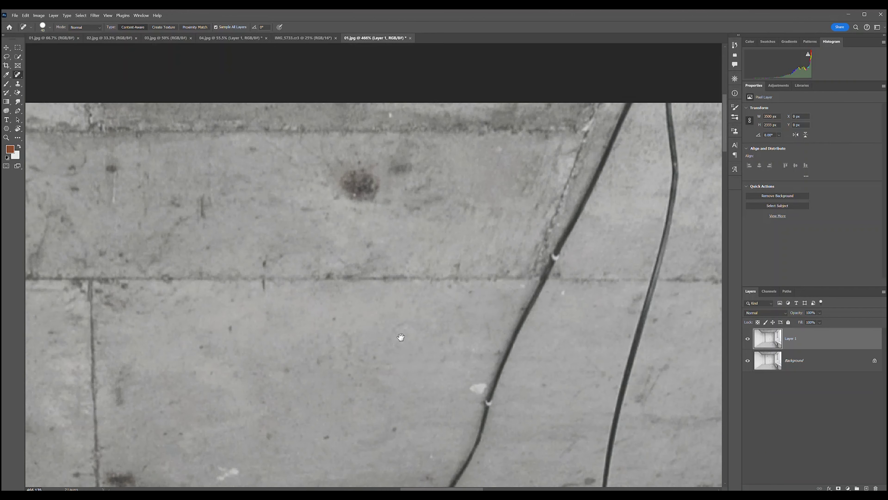
{"action": "left_click_drag", "start_coordinate": [401, 337], "coordinate": [435, 398]}
{"action": "left_click", "coordinate": [419, 288]}
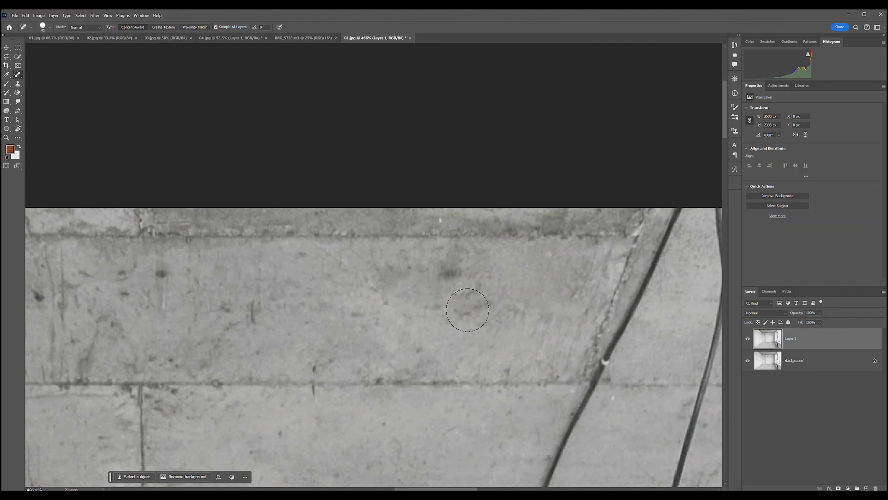
{"action": "left_click", "coordinate": [325, 343]}
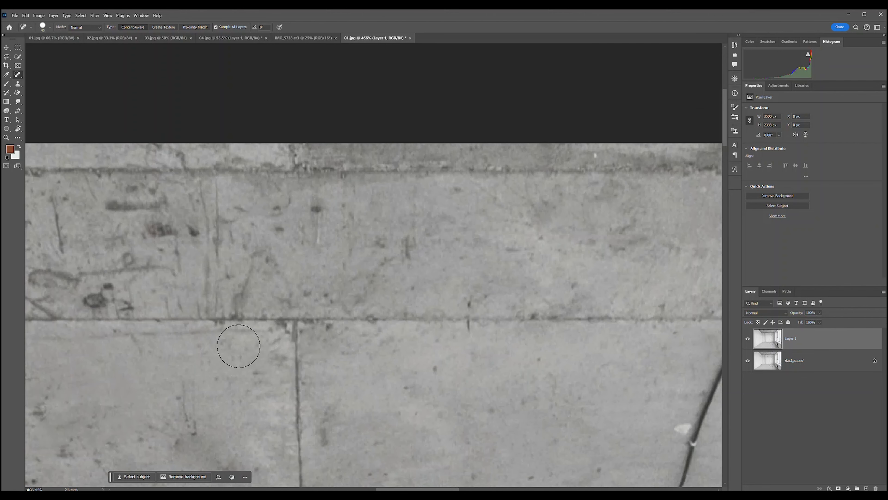
{"action": "left_click_drag", "start_coordinate": [105, 296], "coordinate": [111, 296]}
Heal the seam spot and upper-slab smudge, then zoom out to the whole room
{"action": "scroll", "coordinate": [323, 321], "scroll_direction": "left", "scroll_amount": 3}
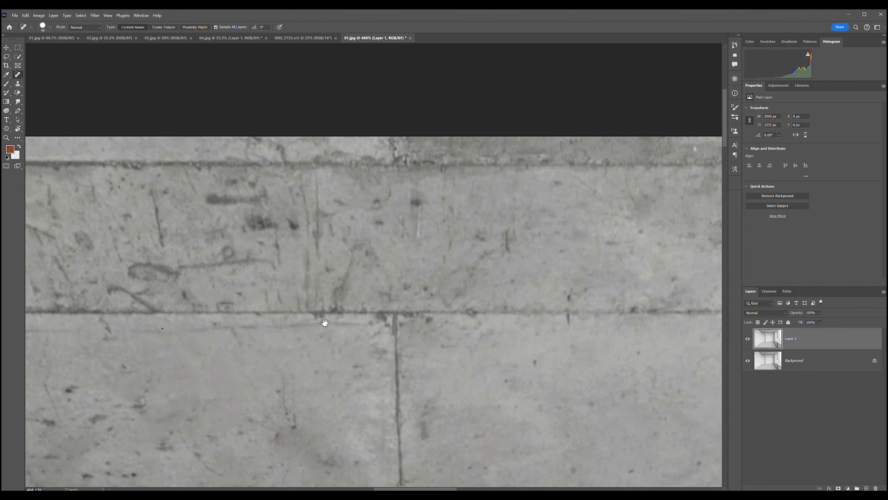
{"action": "scroll", "coordinate": [361, 322], "scroll_direction": "left", "scroll_amount": 3}
{"action": "left_click_drag", "start_coordinate": [301, 296], "coordinate": [334, 302]}
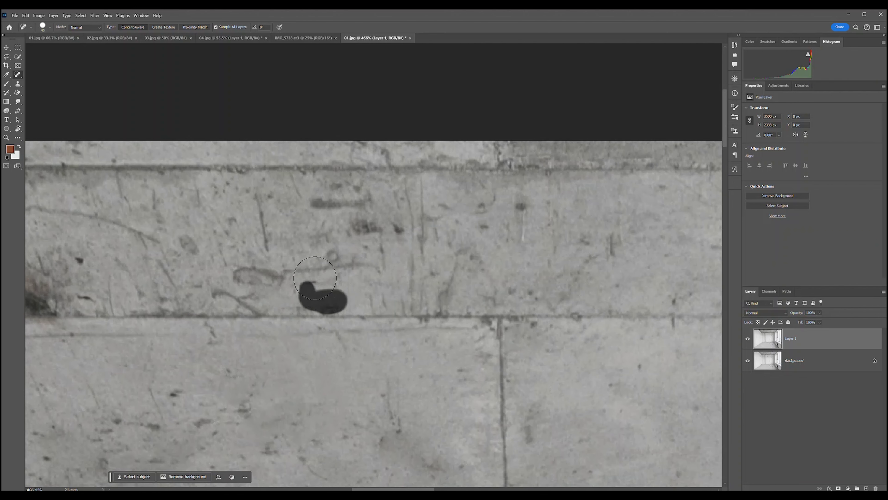
{"action": "mouse_move", "coordinate": [310, 268]}
{"action": "left_mouse_down"}
{"action": "mouse_move", "coordinate": [303, 262]}
{"action": "mouse_move", "coordinate": [367, 267]}
{"action": "left_mouse_up"}
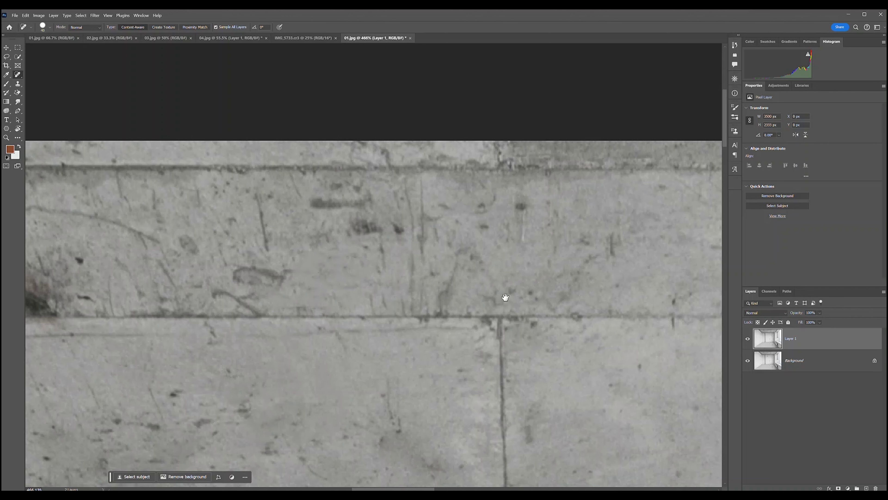
{"action": "left_click_drag", "start_coordinate": [505, 297], "coordinate": [325, 369]}
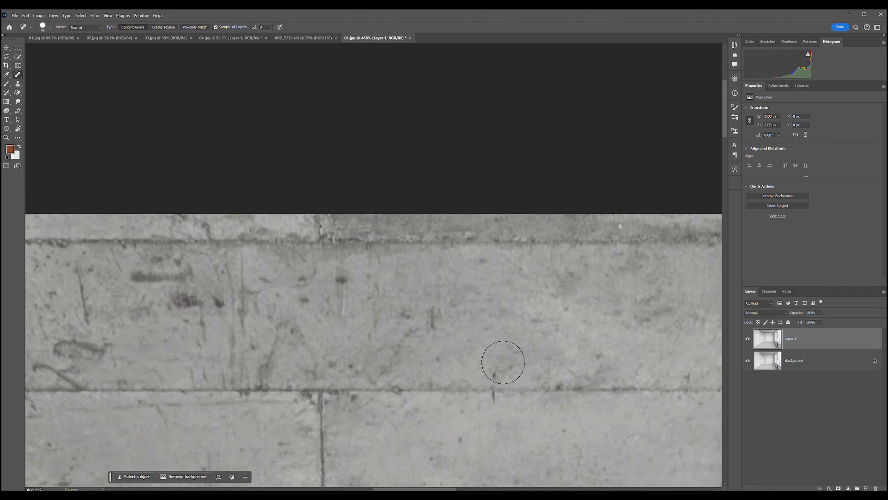
{"action": "scroll", "coordinate": [503, 363], "scroll_direction": "down", "scroll_amount": 4}
{"action": "scroll", "coordinate": [504, 332], "scroll_direction": "down", "scroll_amount": 4}
{"action": "scroll", "coordinate": [505, 308], "scroll_direction": "down", "scroll_amount": 2}
{"action": "left_click_drag", "start_coordinate": [508, 294], "coordinate": [480, 222]}
{"action": "scroll", "coordinate": [525, 312], "scroll_direction": "down", "scroll_amount": 3}
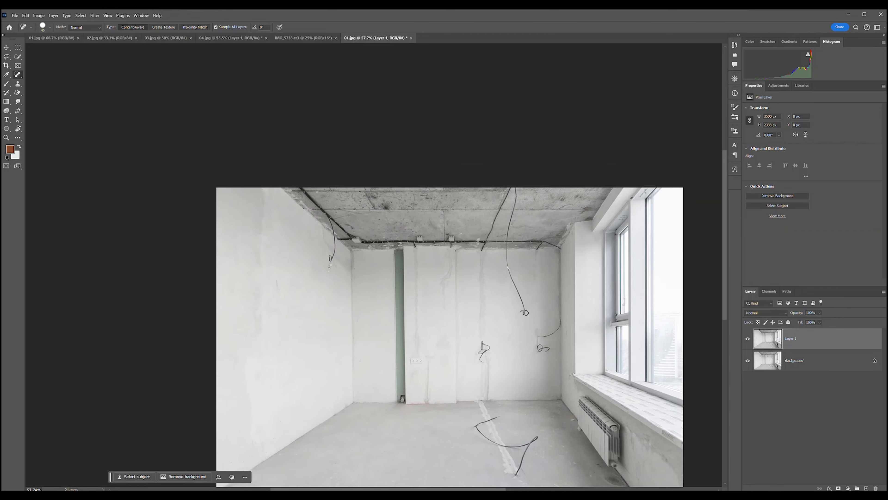
Toggle Layer 1's visibility to compare the retouch with the original photo
{"action": "scroll", "coordinate": [525, 311], "scroll_direction": "up", "scroll_amount": 1}
{"action": "left_click", "coordinate": [748, 341]}
{"action": "left_click", "coordinate": [748, 338]}
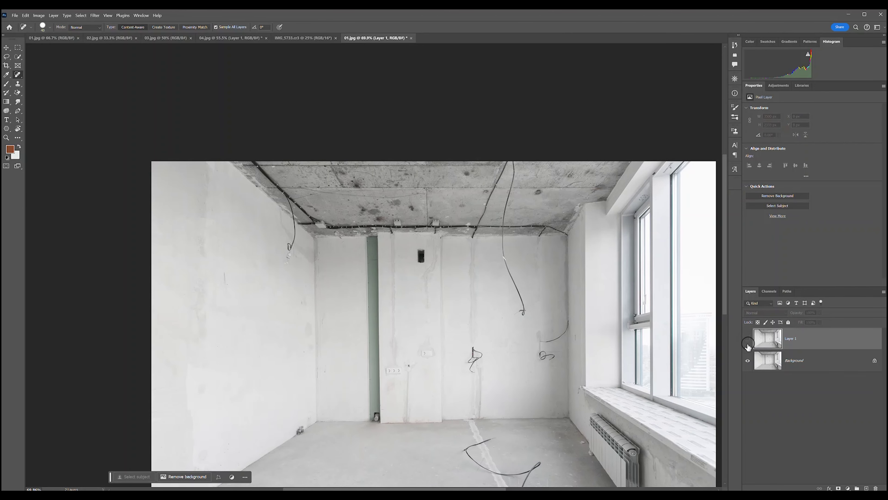
{"action": "left_click", "coordinate": [747, 344]}
{"action": "left_click", "coordinate": [747, 344]}
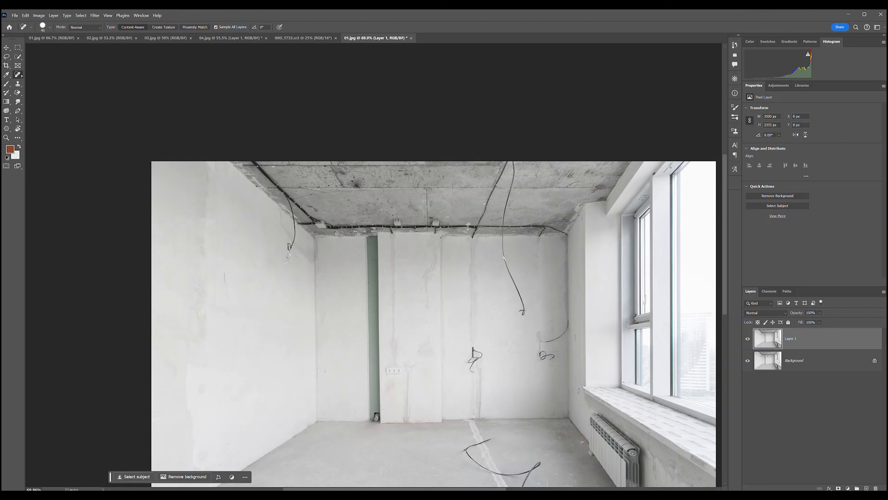
Use the Patch Tool to copy the selected wire stub down onto the floor
{"action": "right_click", "coordinate": [19, 75]}
{"action": "left_click", "coordinate": [49, 94]}
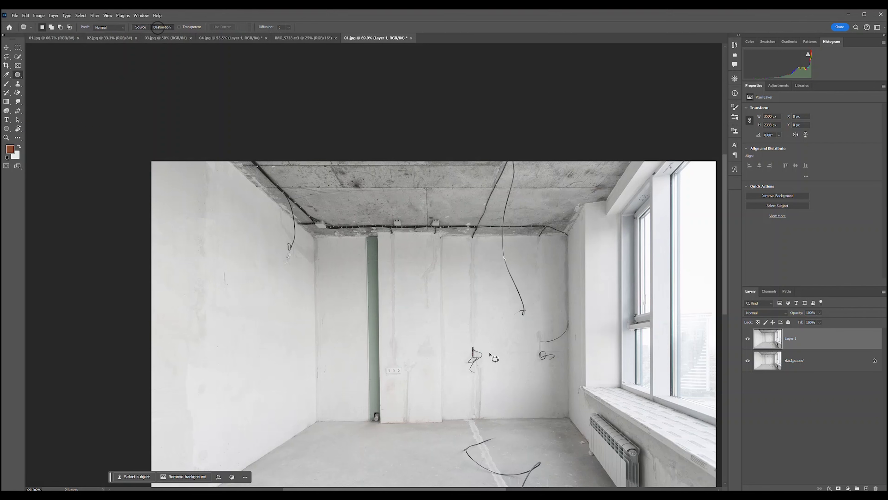
{"action": "left_click_drag", "start_coordinate": [470, 366], "coordinate": [393, 461]}
{"action": "key", "text": "ctrl+d"}
{"action": "left_click_drag", "start_coordinate": [463, 454], "coordinate": [441, 384]}
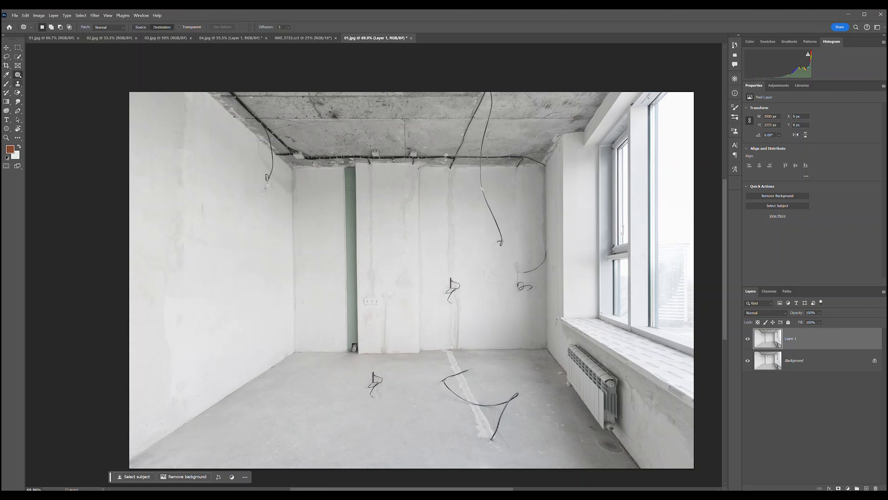
{"action": "key", "text": "s"}
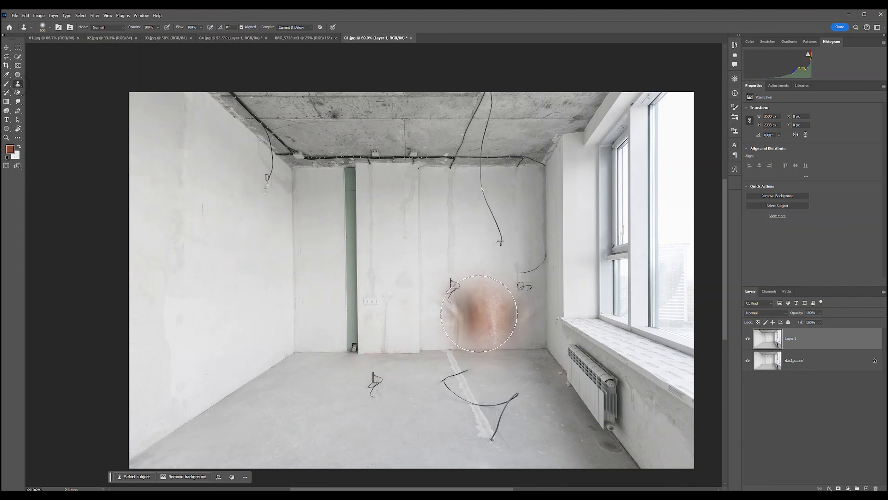
Clone floor texture with a ~250 px brush over the front floor wire, undoing the thin tail
{"action": "left_click_drag", "start_coordinate": [445, 292], "coordinate": [453, 294]}
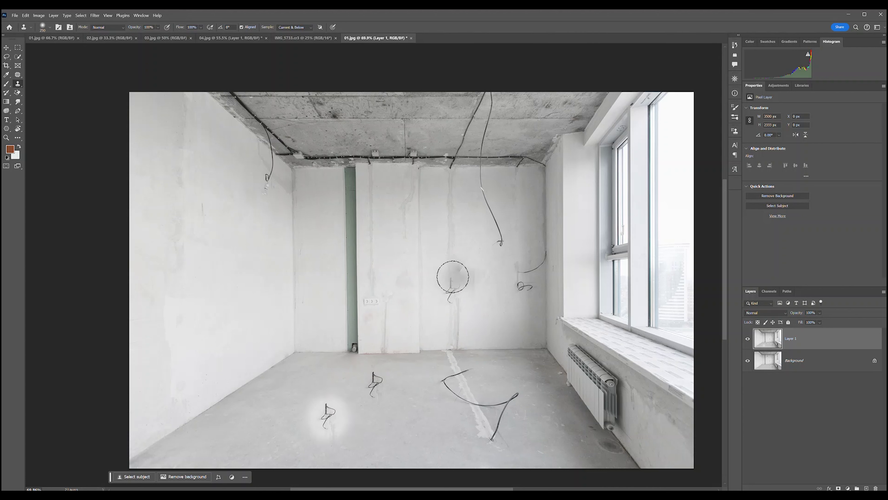
{"action": "left_click_drag", "start_coordinate": [367, 361], "coordinate": [375, 385]}
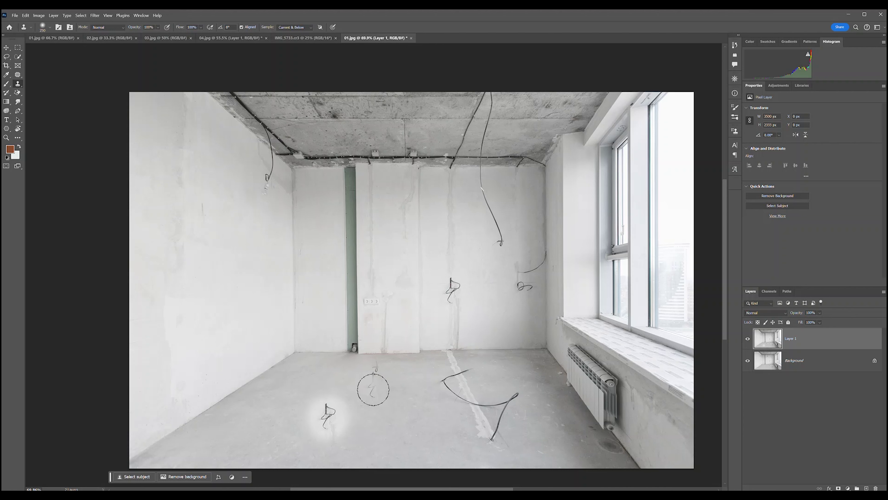
{"action": "left_click", "coordinate": [383, 383]}
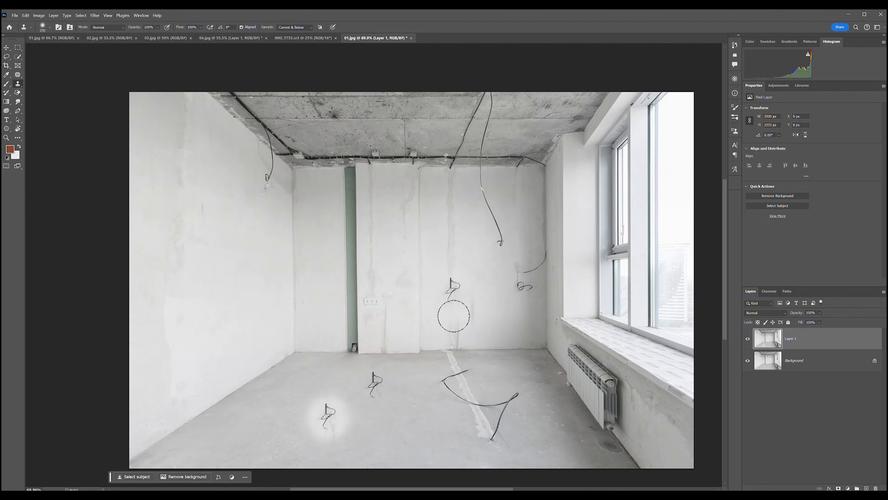
{"action": "key", "text": "ctrl+z"}
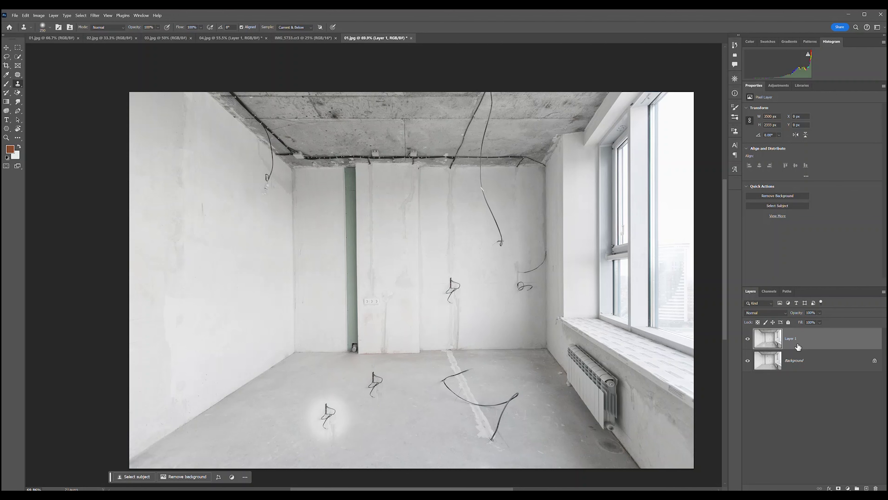